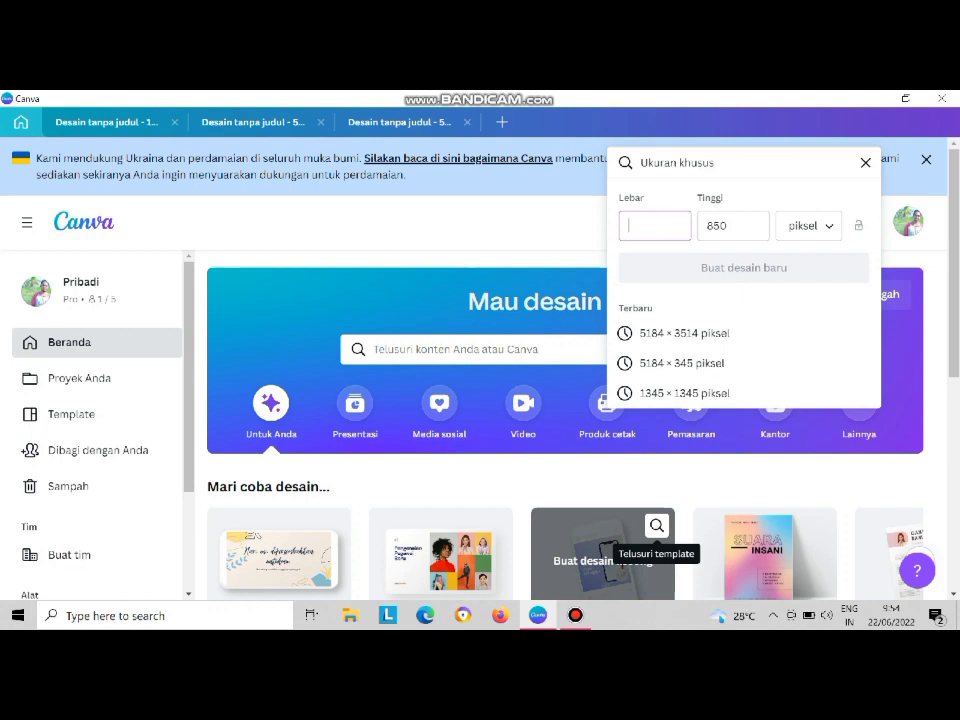
Create a custom-size blank design 850 pixels wide and 850 pixels high
{"action": "type", "text": "850"}
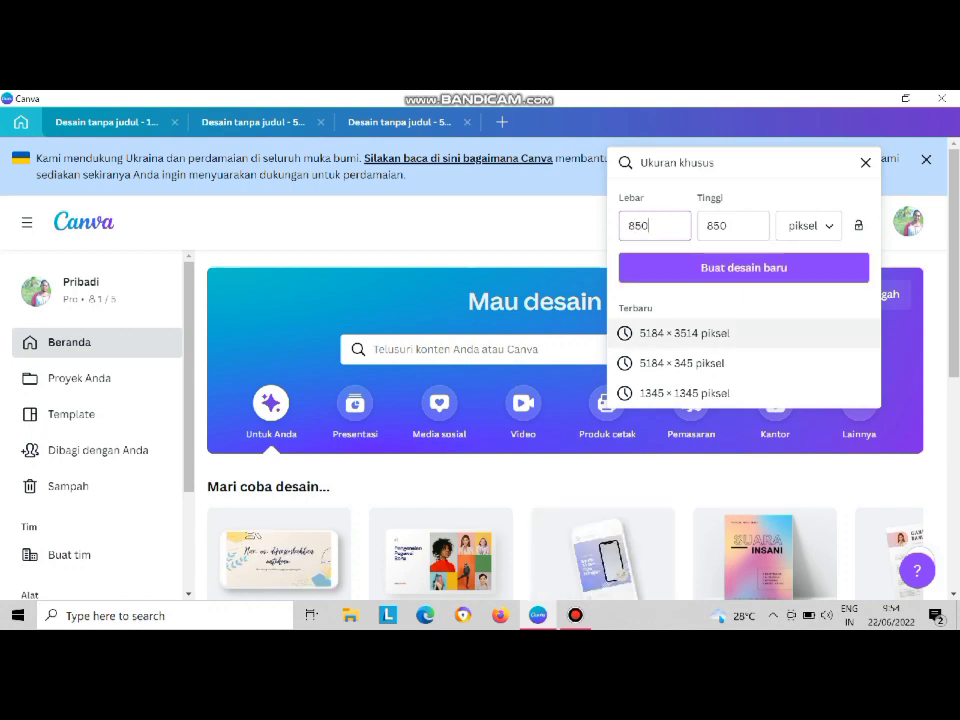
{"action": "key", "text": "Return"}
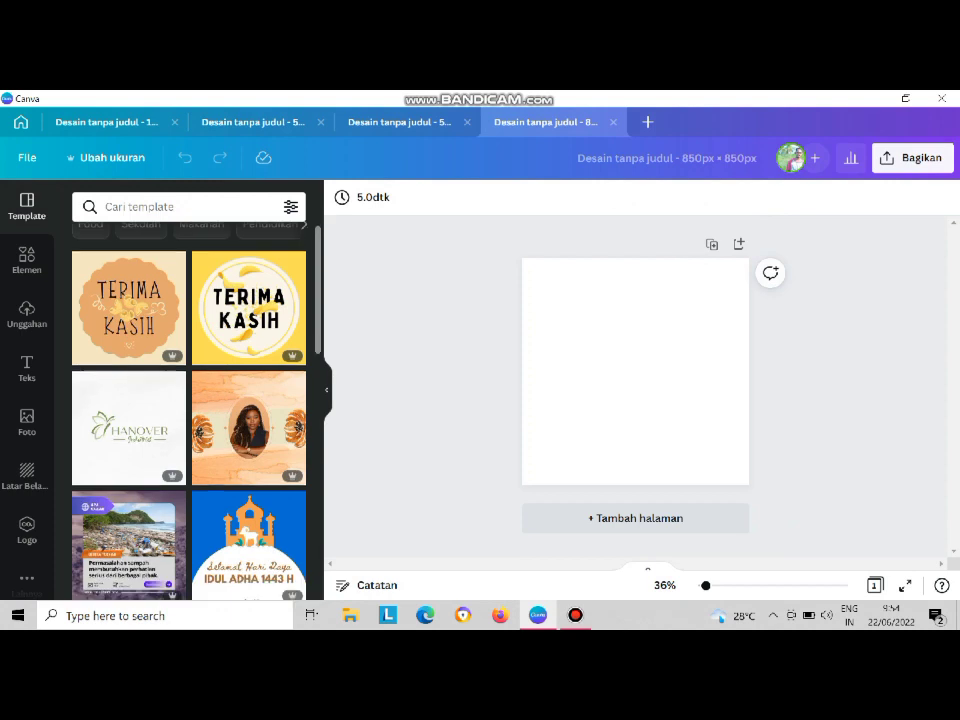
Add the narrow slanted heart from the lines and shapes collection to the page
{"action": "left_click", "coordinate": [27, 260]}
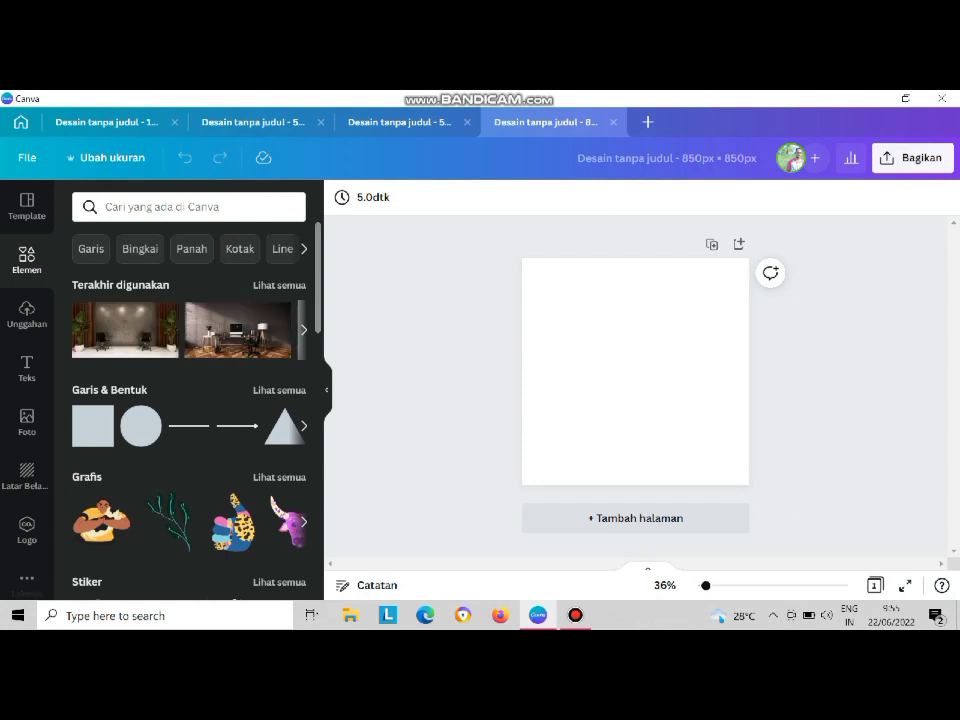
{"action": "scroll", "coordinate": [190, 426], "scroll_direction": "right", "scroll_amount": 5}
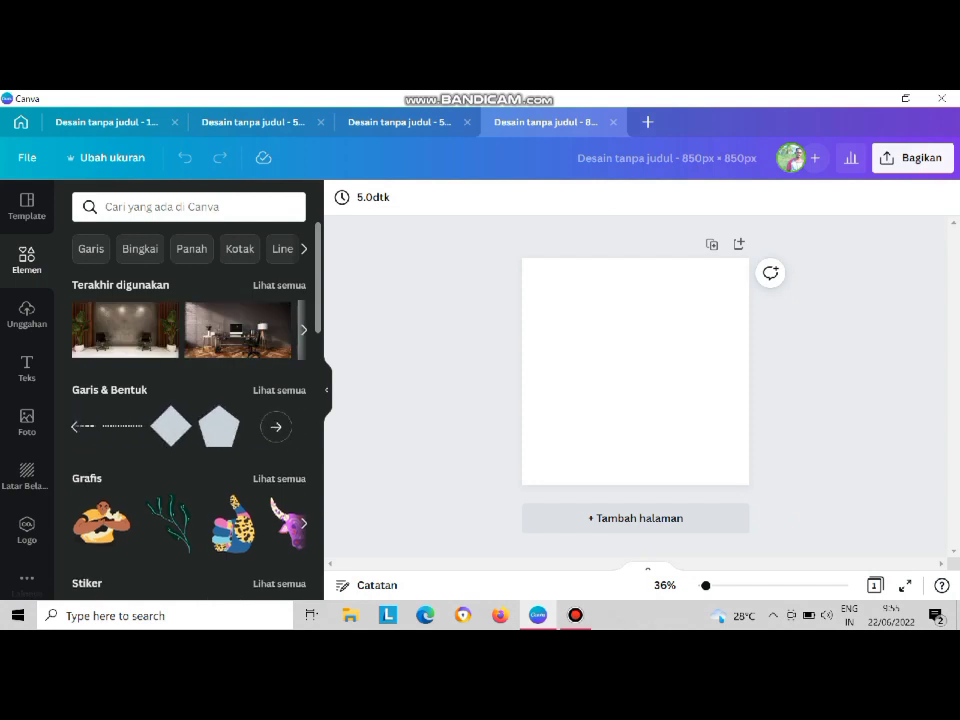
{"action": "left_click", "coordinate": [276, 427]}
{"action": "scroll", "coordinate": [190, 420], "scroll_direction": "down", "scroll_amount": 10}
{"action": "scroll", "coordinate": [190, 420], "scroll_direction": "up", "scroll_amount": 2}
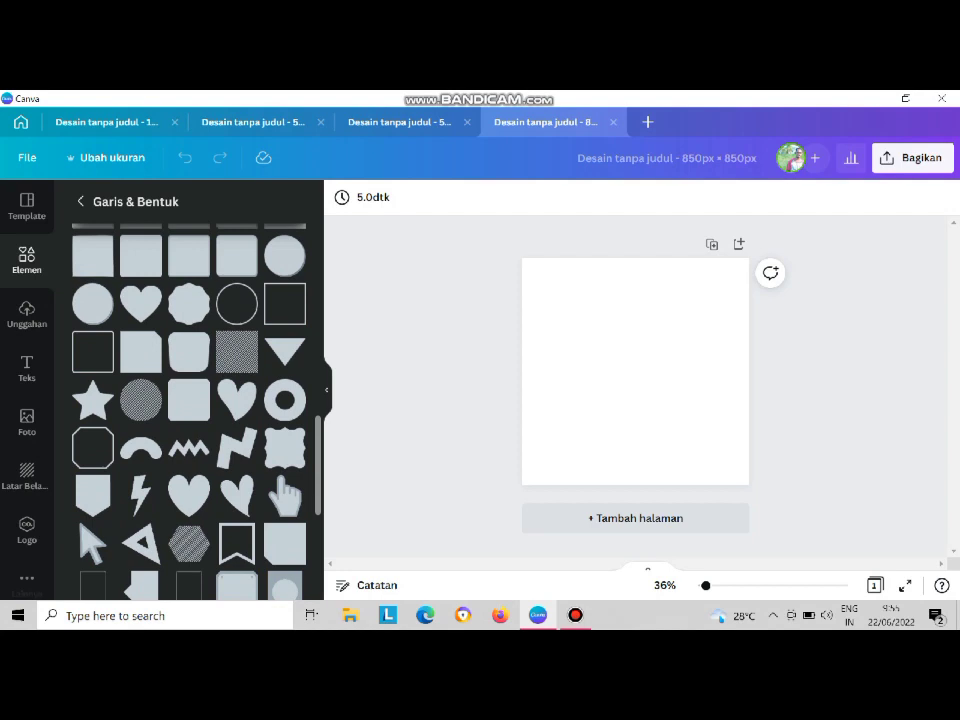
{"action": "left_click", "coordinate": [240, 497]}
Rotate and enlarge the heart until its tip points to the page's right edge and its lobes overflow the upper-left side
{"action": "left_click_drag", "start_coordinate": [636, 464], "coordinate": [756, 434]}
{"action": "left_click_drag", "start_coordinate": [640, 382], "coordinate": [799, 354]}
{"action": "left_click_drag", "start_coordinate": [690, 330], "coordinate": [640, 345]}
{"action": "left_click_drag", "start_coordinate": [749, 367], "coordinate": [784, 360]}
{"action": "mouse_move", "coordinate": [640, 380]}
{"action": "left_mouse_down"}
{"action": "mouse_move", "coordinate": [632, 370]}
{"action": "mouse_move", "coordinate": [640, 366]}
{"action": "left_mouse_up"}
{"action": "left_click_drag", "start_coordinate": [766, 460], "coordinate": [757, 475]}
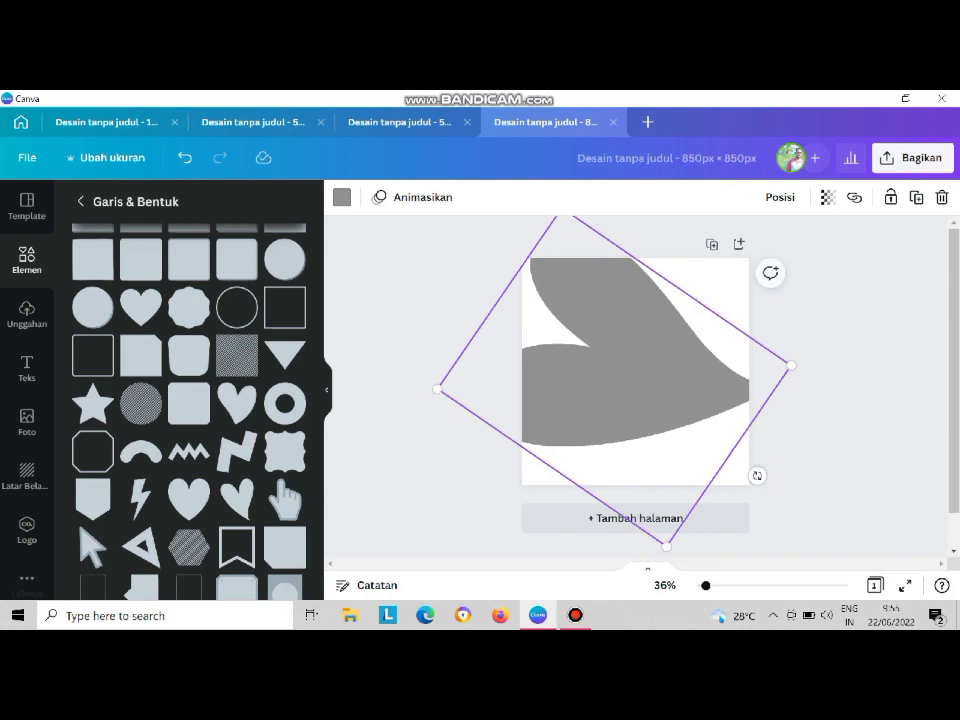
{"action": "left_click", "coordinate": [734, 471]}
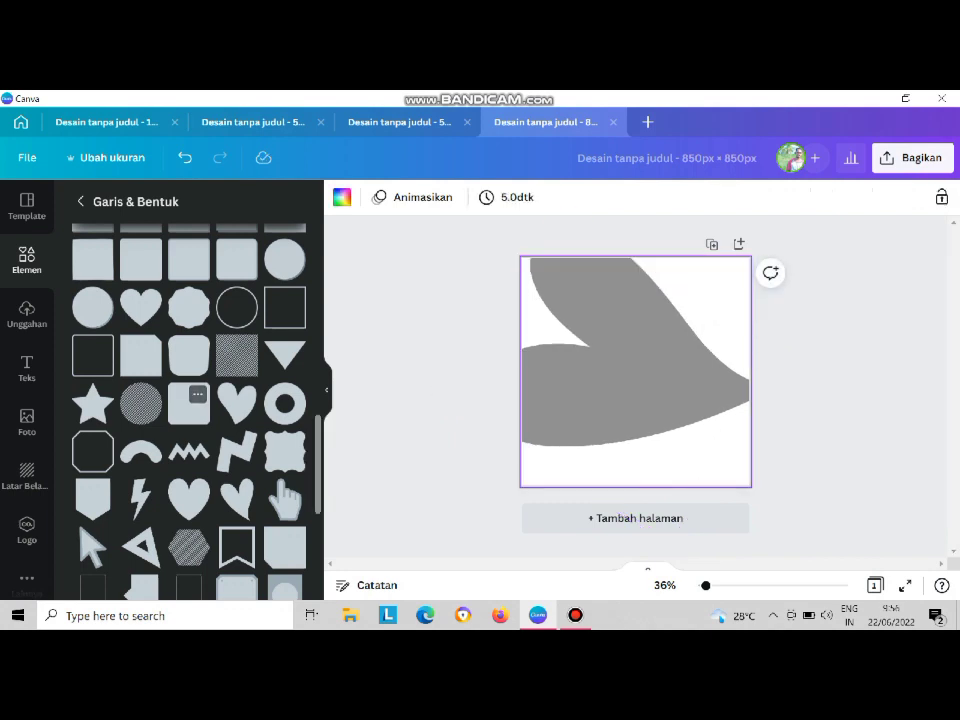
Add the wider slanted heart, rotated and enlarged to cover the page's right side with its tip pointing left
{"action": "left_click", "coordinate": [238, 403]}
{"action": "left_click_drag", "start_coordinate": [635, 463], "coordinate": [553, 411]}
{"action": "left_click_drag", "start_coordinate": [557, 347], "coordinate": [391, 301]}
{"action": "left_click_drag", "start_coordinate": [560, 370], "coordinate": [705, 378]}
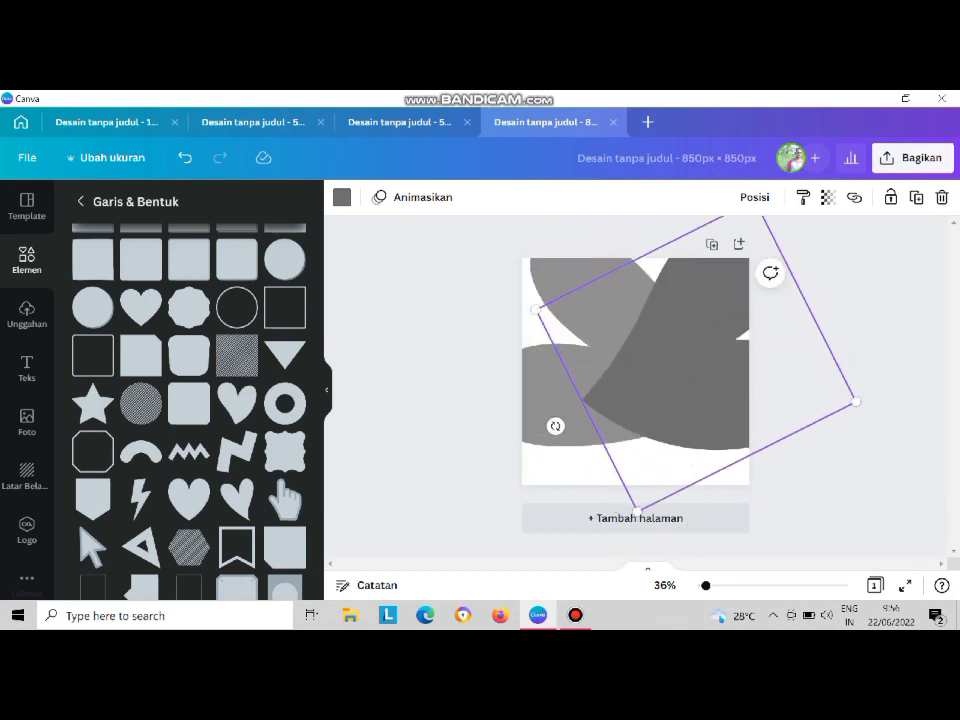
{"action": "left_click_drag", "start_coordinate": [856, 401], "coordinate": [893, 407]}
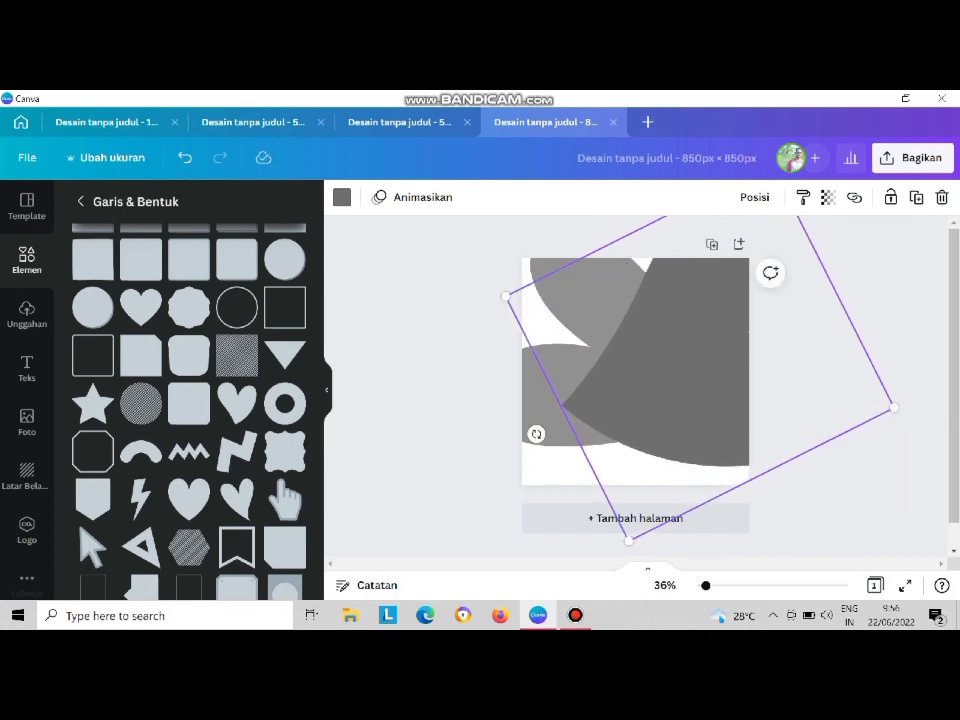
{"action": "scroll", "coordinate": [188, 400], "scroll_direction": "down", "scroll_amount": 10}
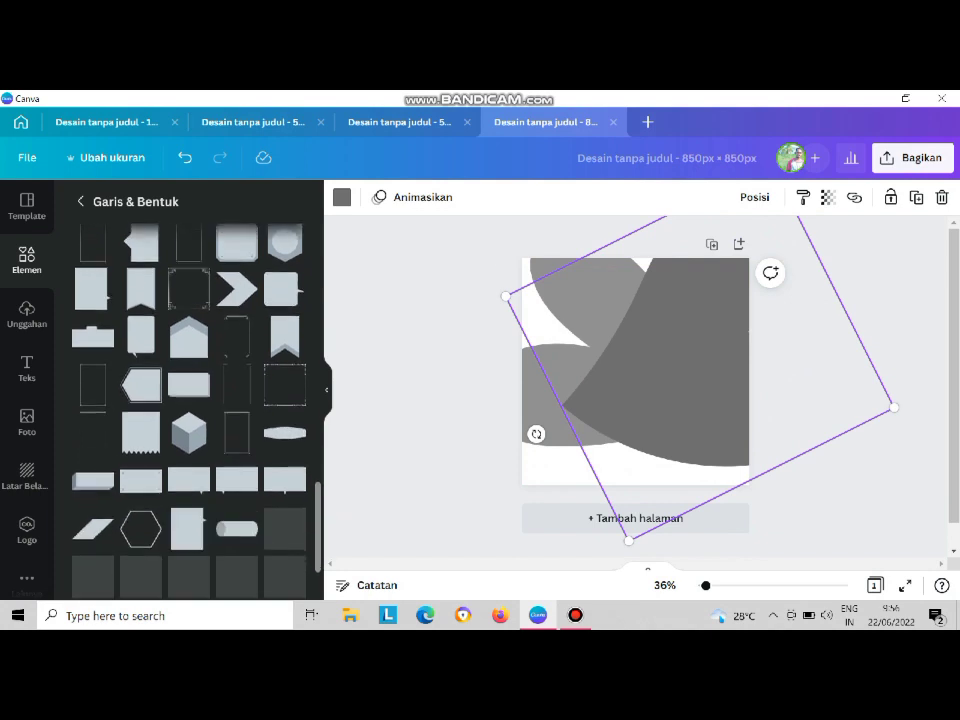
{"action": "scroll", "coordinate": [188, 400], "scroll_direction": "down", "scroll_amount": 4}
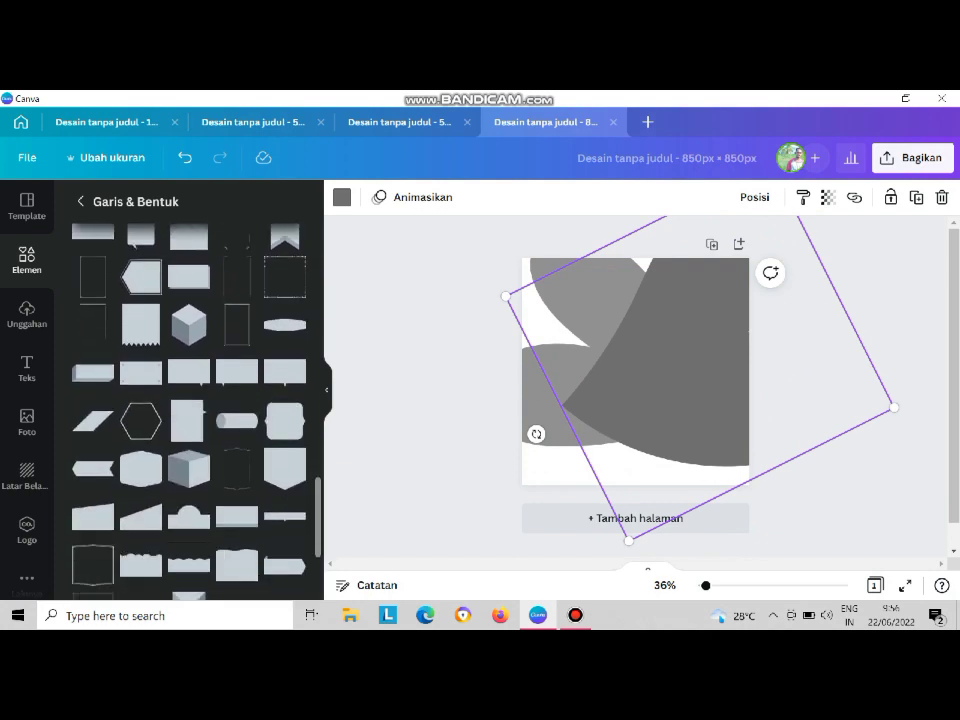
{"action": "scroll", "coordinate": [188, 400], "scroll_direction": "down", "scroll_amount": 4}
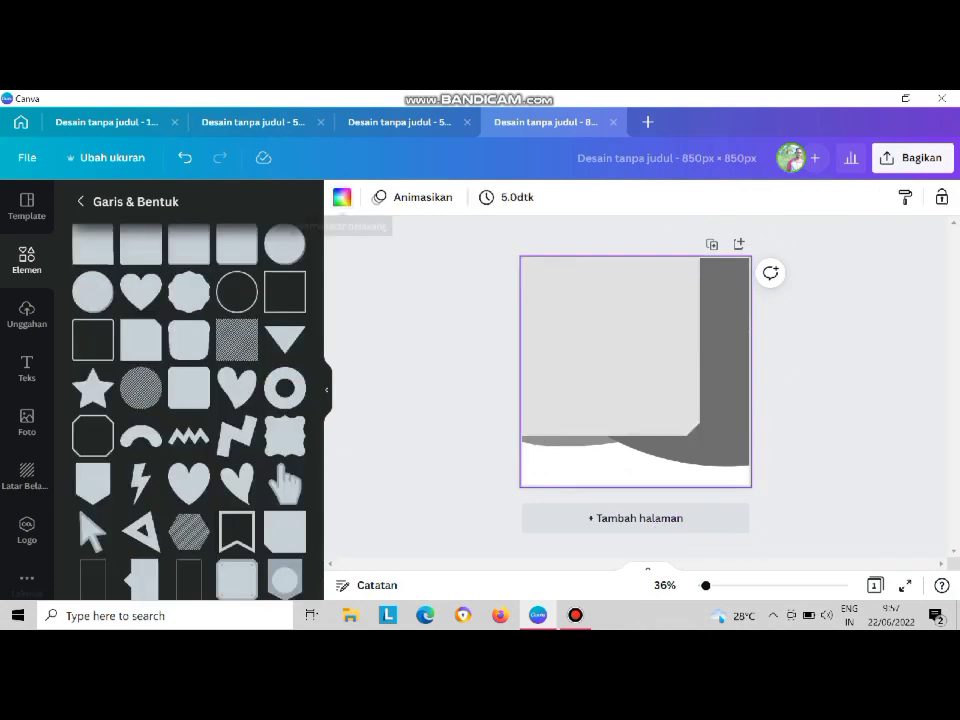
Set the page background to the standard light blue and delete the light grey cut-corner square
{"action": "left_click", "coordinate": [342, 197]}
{"action": "left_click", "coordinate": [208, 495]}
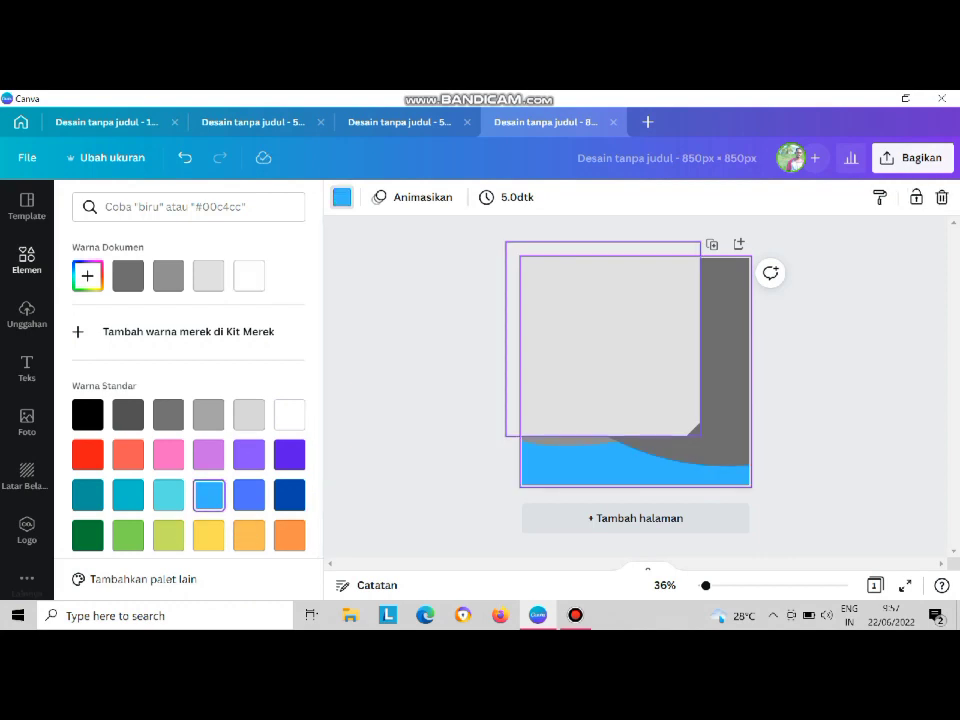
{"action": "left_click", "coordinate": [610, 345]}
{"action": "key", "text": "Delete"}
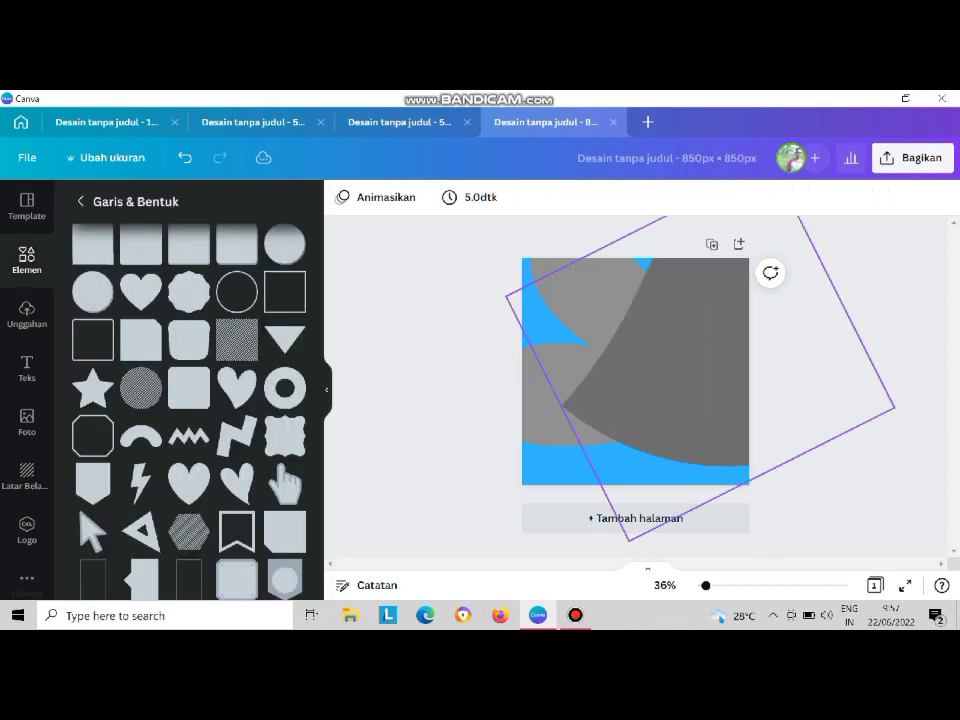
Fill the dark grey heart on the page's right side with the custom light orange #FFC35D
{"action": "left_click", "coordinate": [640, 365]}
{"action": "left_click", "coordinate": [342, 197]}
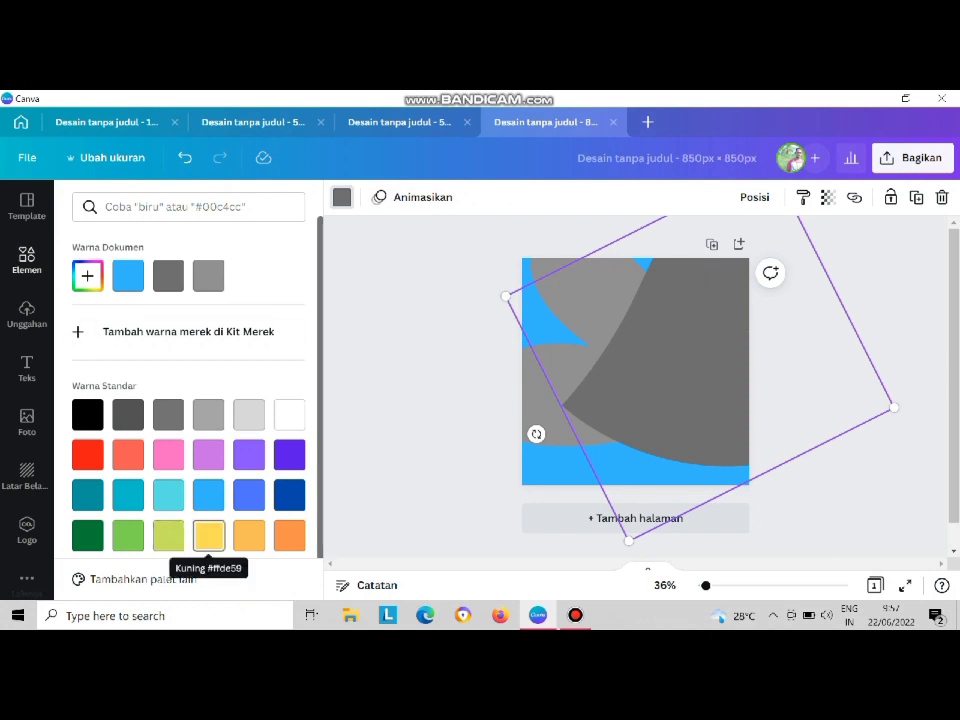
{"action": "left_click", "coordinate": [87, 275]}
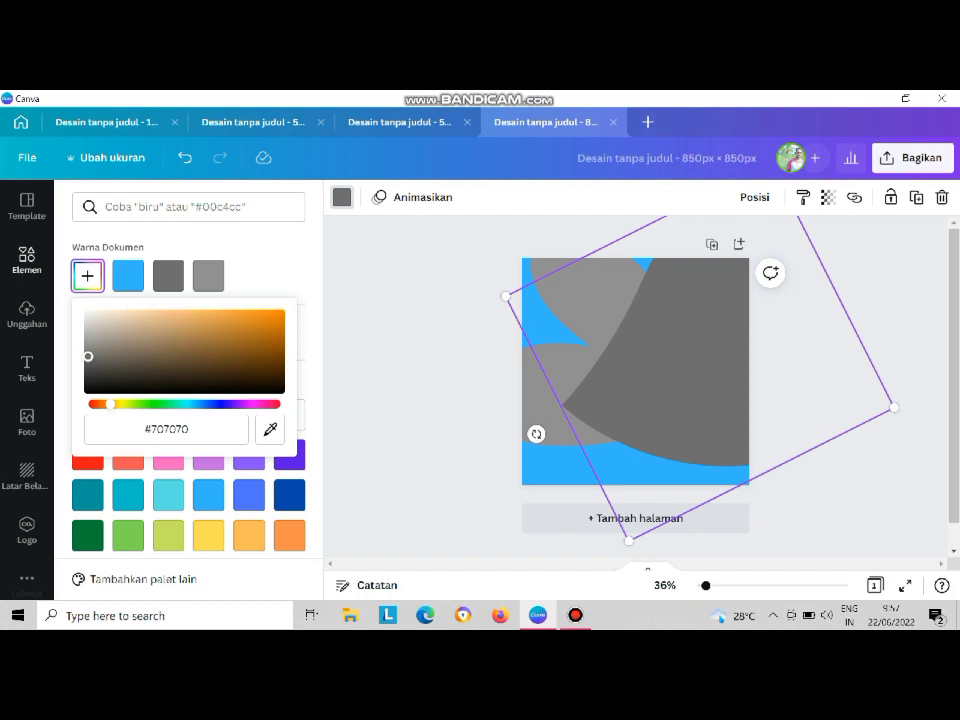
{"action": "left_click", "coordinate": [224, 324]}
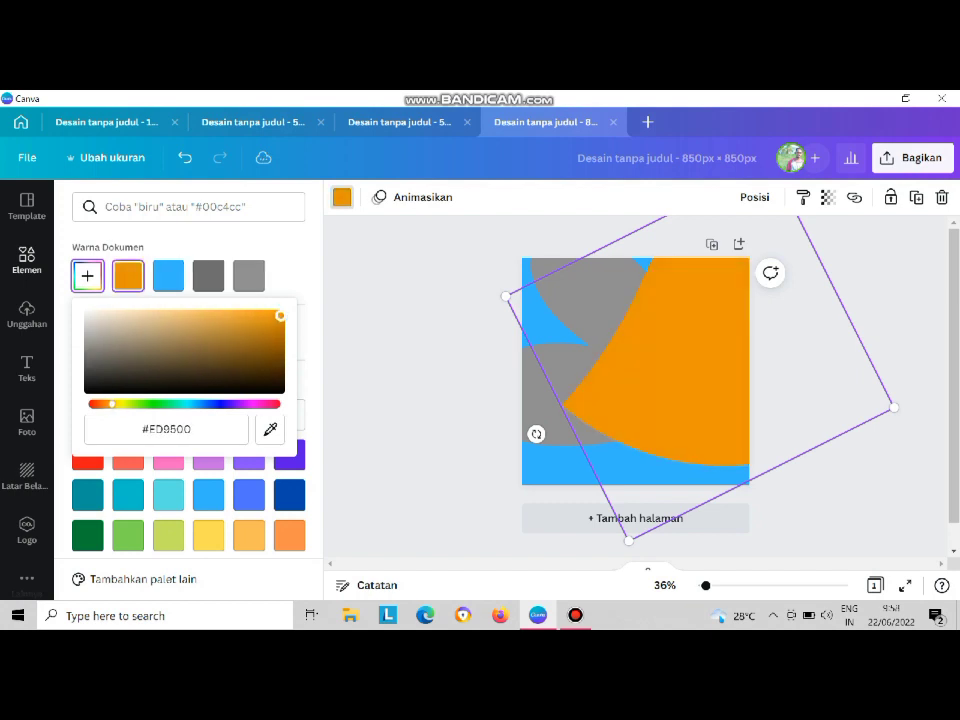
{"action": "left_click_drag", "start_coordinate": [280, 318], "coordinate": [202, 314]}
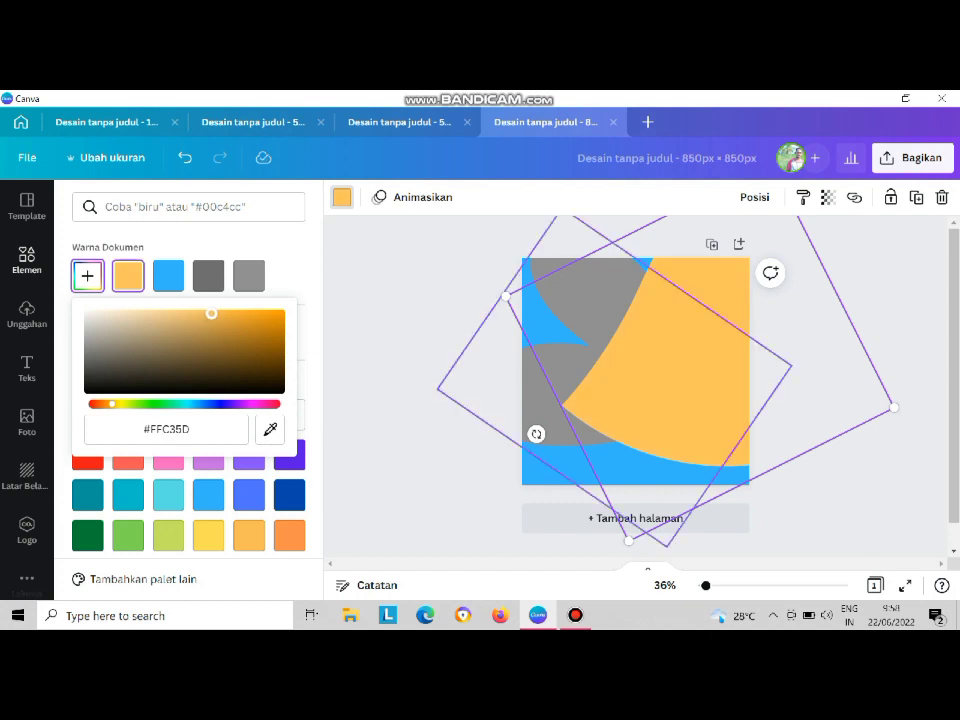
Fill the heart on the page's left side with custom orange #FFB63B and apply the same colour to the right-hand heart
{"action": "left_click", "coordinate": [575, 300]}
{"action": "left_click", "coordinate": [128, 275]}
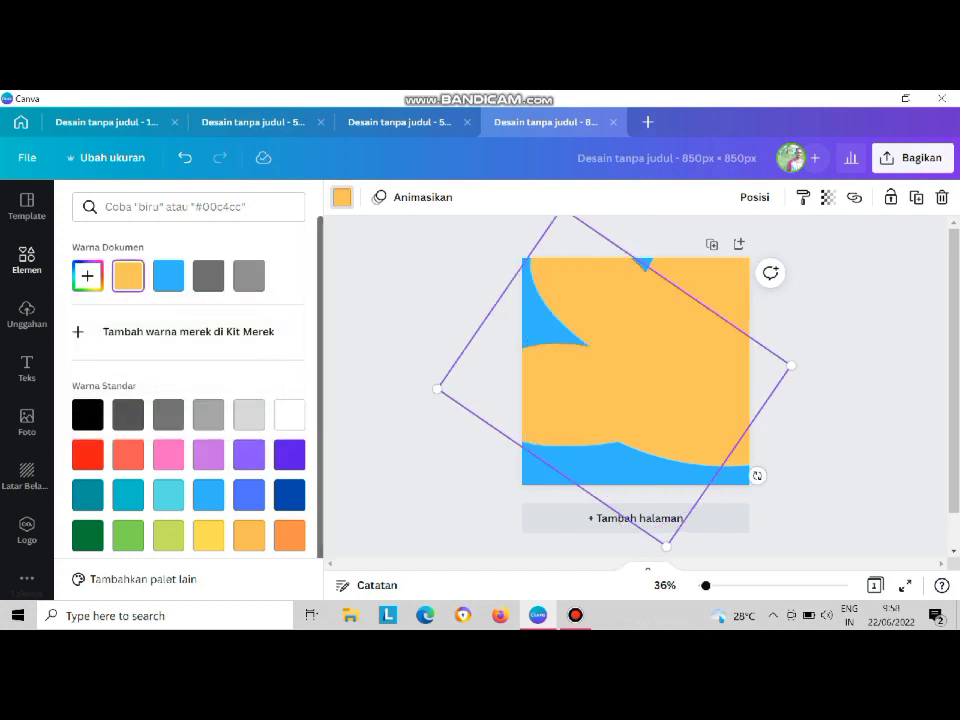
{"action": "left_click", "coordinate": [87, 275]}
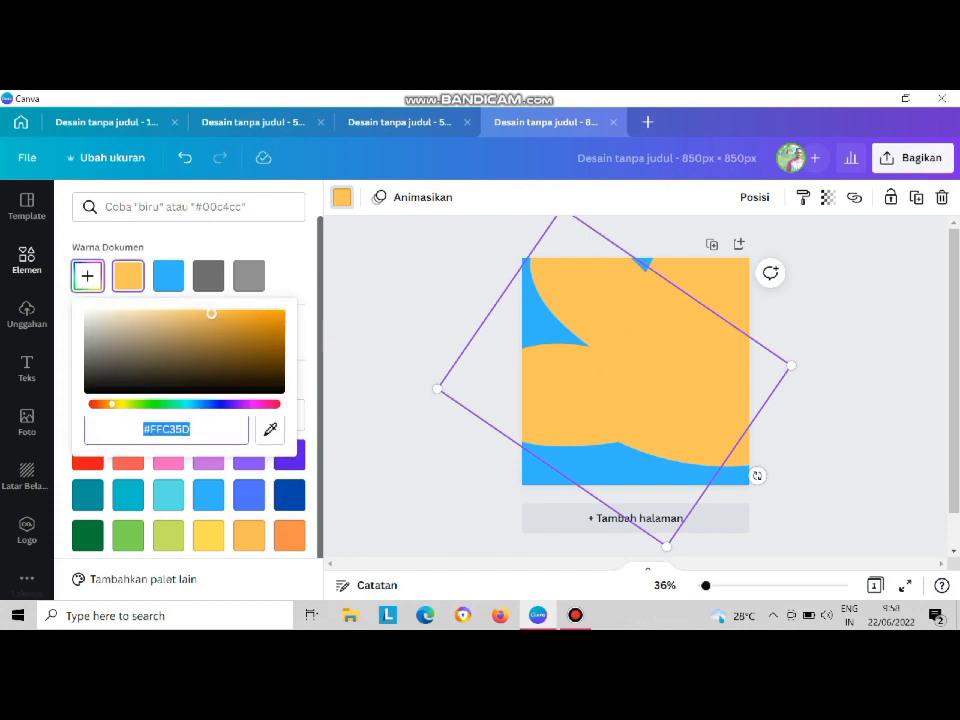
{"action": "left_click_drag", "start_coordinate": [210, 313], "coordinate": [206, 316]}
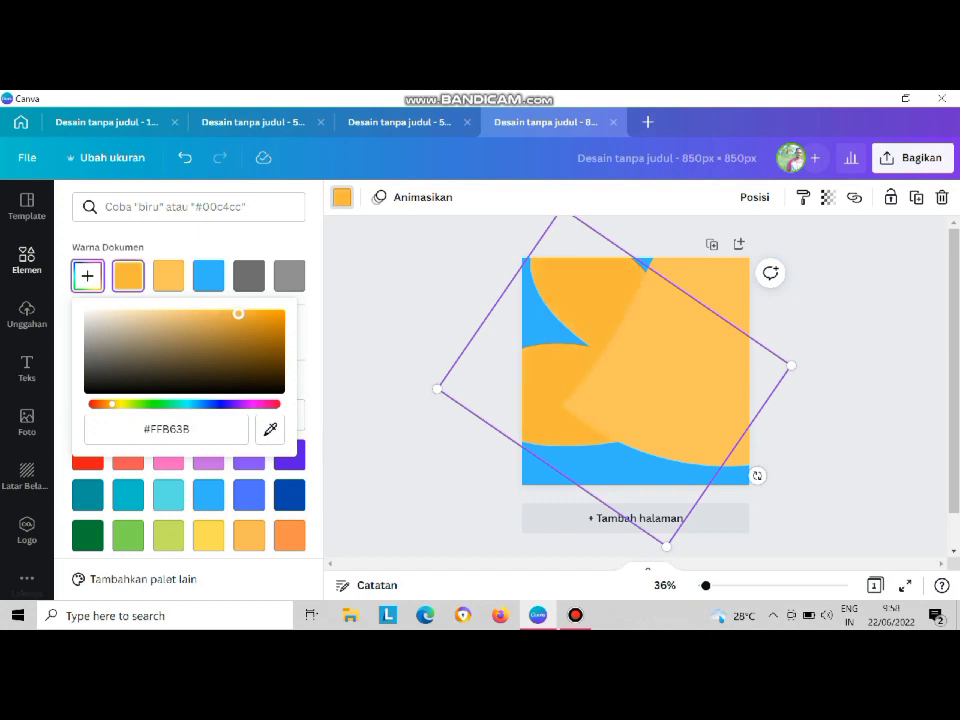
{"action": "left_click", "coordinate": [656, 376]}
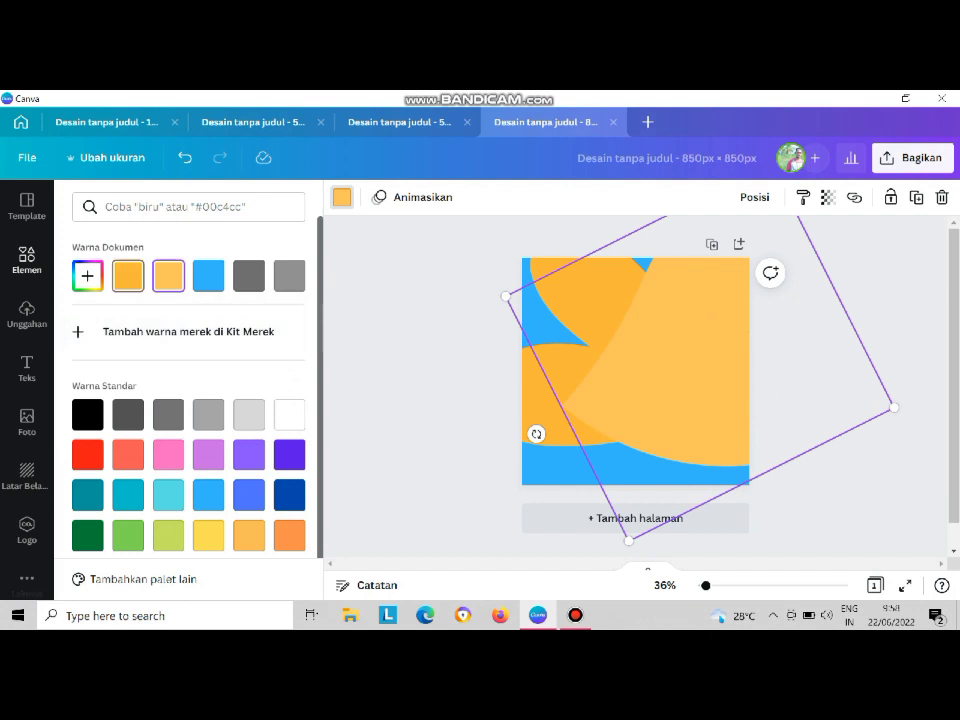
{"action": "left_click", "coordinate": [128, 276]}
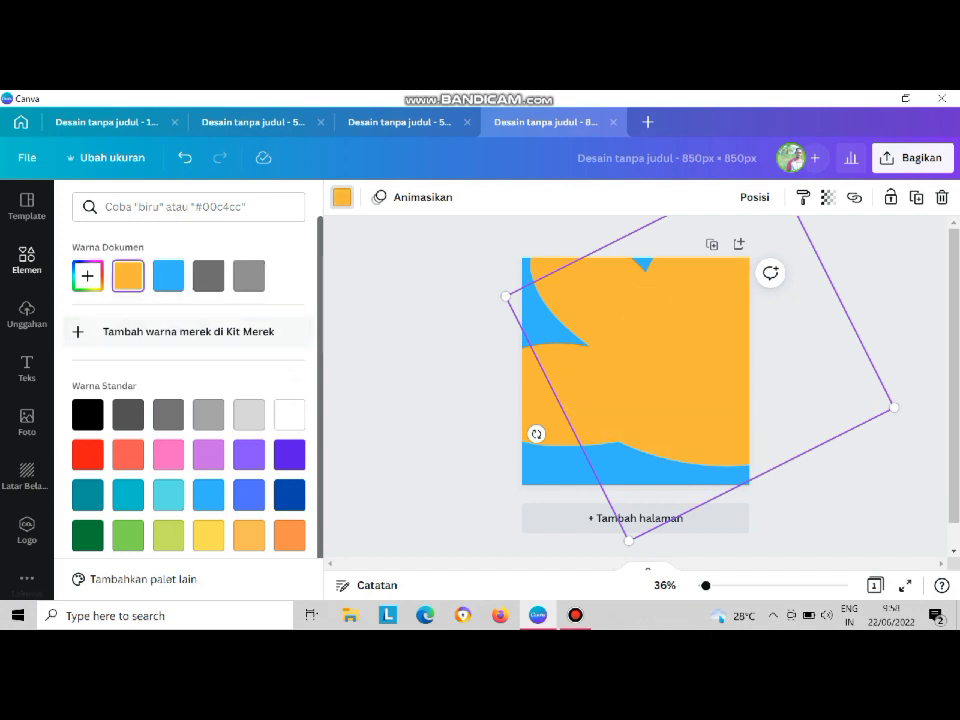
Add a blue slanted heart and enlarge it over the upper-left part of the page
{"action": "left_click_drag", "start_coordinate": [546, 320], "coordinate": [522, 312]}
{"action": "left_click_drag", "start_coordinate": [643, 401], "coordinate": [679, 439]}
{"action": "left_click_drag", "start_coordinate": [590, 345], "coordinate": [607, 351]}
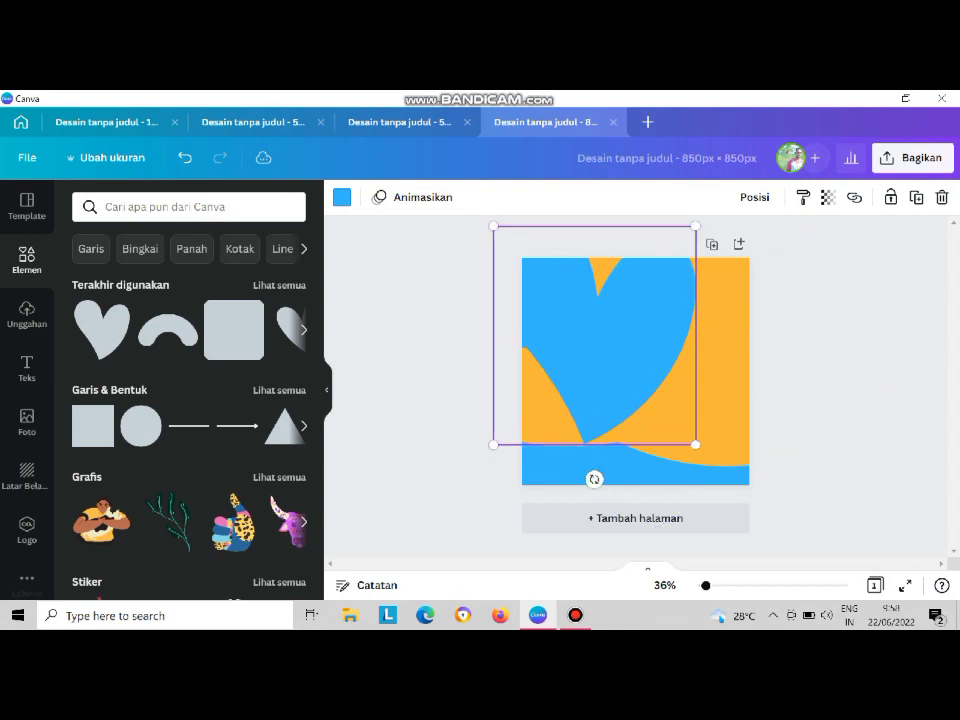
Rotate, enlarge and move the blue heart so it fills the page's upper area with its tip near the right edge
{"action": "left_click_drag", "start_coordinate": [594, 479], "coordinate": [376, 410]}
{"action": "left_click_drag", "start_coordinate": [452, 358], "coordinate": [829, 436]}
{"action": "left_click_drag", "start_coordinate": [735, 285], "coordinate": [827, 251]}
{"action": "left_click_drag", "start_coordinate": [680, 335], "coordinate": [652, 287]}
{"action": "left_click_drag", "start_coordinate": [696, 450], "coordinate": [722, 506]}
{"action": "left_click_drag", "start_coordinate": [650, 325], "coordinate": [602, 297]}
{"action": "left_click_drag", "start_coordinate": [767, 348], "coordinate": [780, 305]}
{"action": "mouse_move", "coordinate": [726, 354]}
{"action": "left_mouse_down"}
{"action": "mouse_move", "coordinate": [711, 343]}
{"action": "mouse_move", "coordinate": [721, 352]}
{"action": "left_mouse_up"}
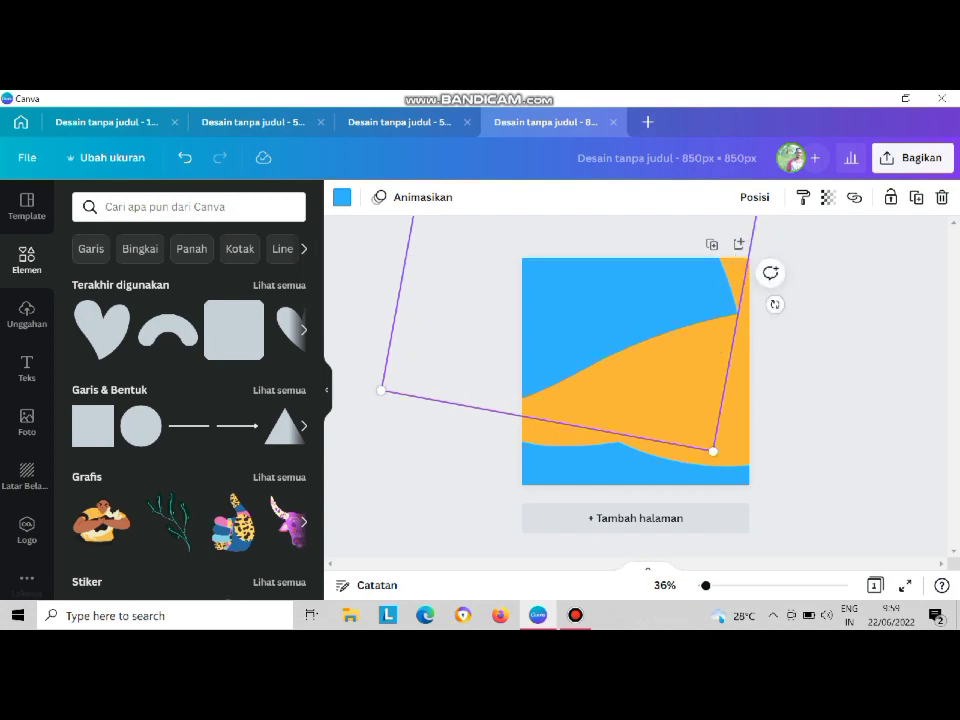
Try turquoise and other standard blue shades as the fill of the large upper heart
{"action": "left_click", "coordinate": [342, 197]}
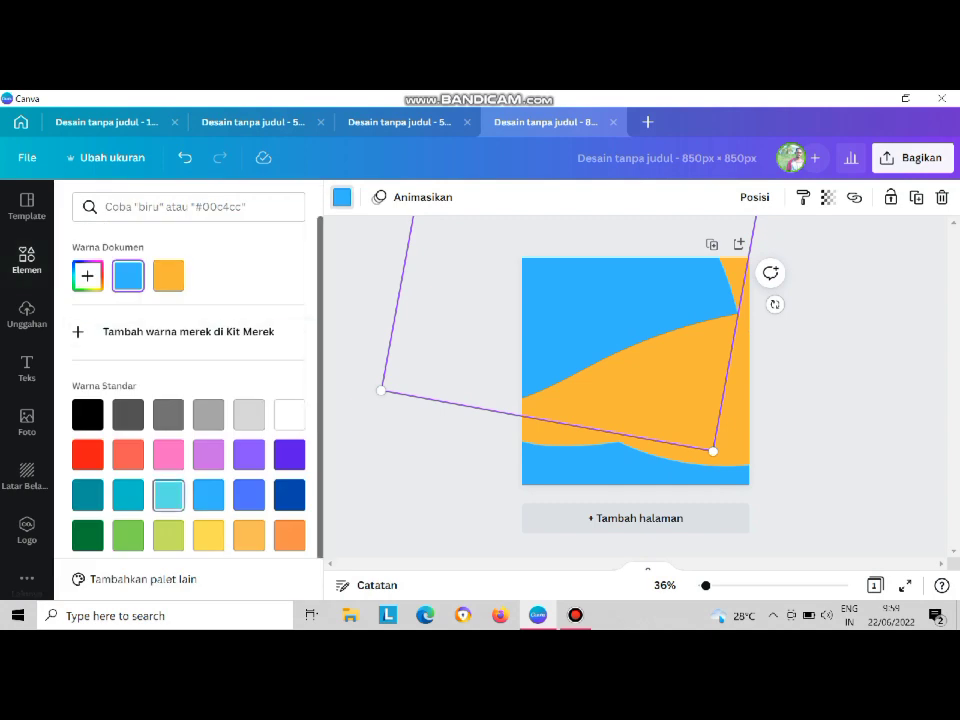
{"action": "left_click", "coordinate": [168, 495]}
{"action": "left_click", "coordinate": [209, 495]}
{"action": "left_click", "coordinate": [249, 495]}
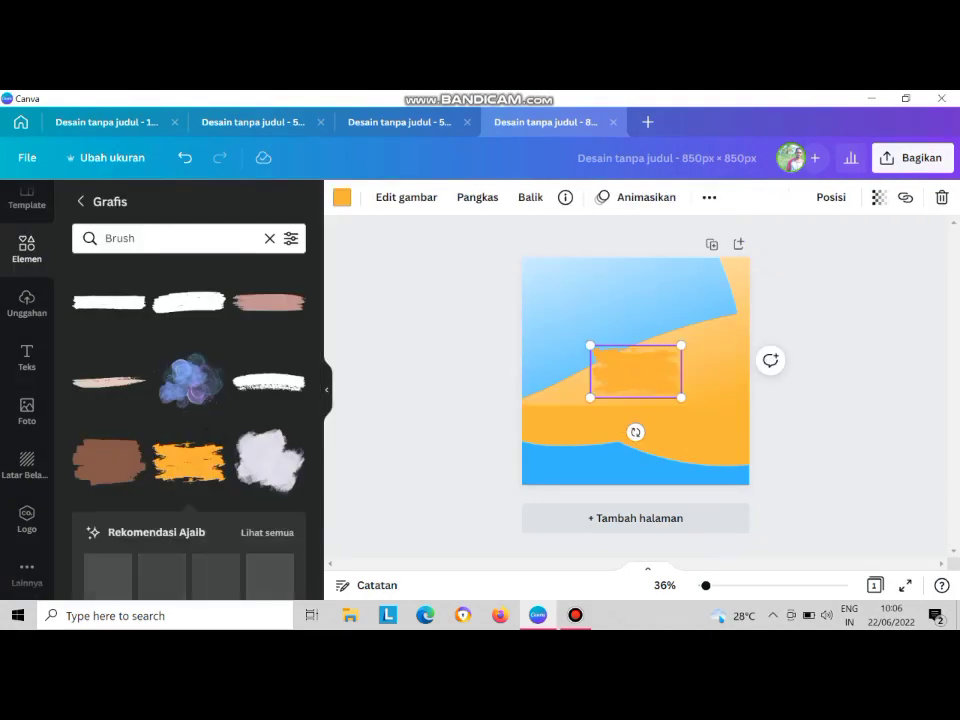
Move the orange brush stroke to the page's top-left corner and clear the Brush search
{"action": "left_click_drag", "start_coordinate": [636, 371], "coordinate": [568, 282]}
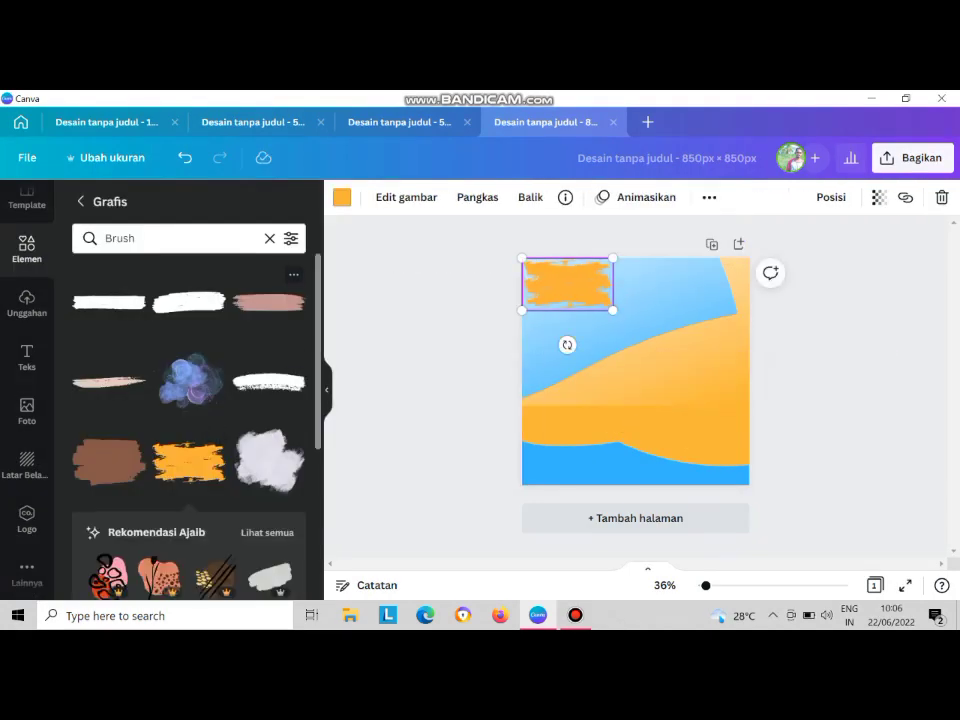
{"action": "left_click", "coordinate": [269, 239]}
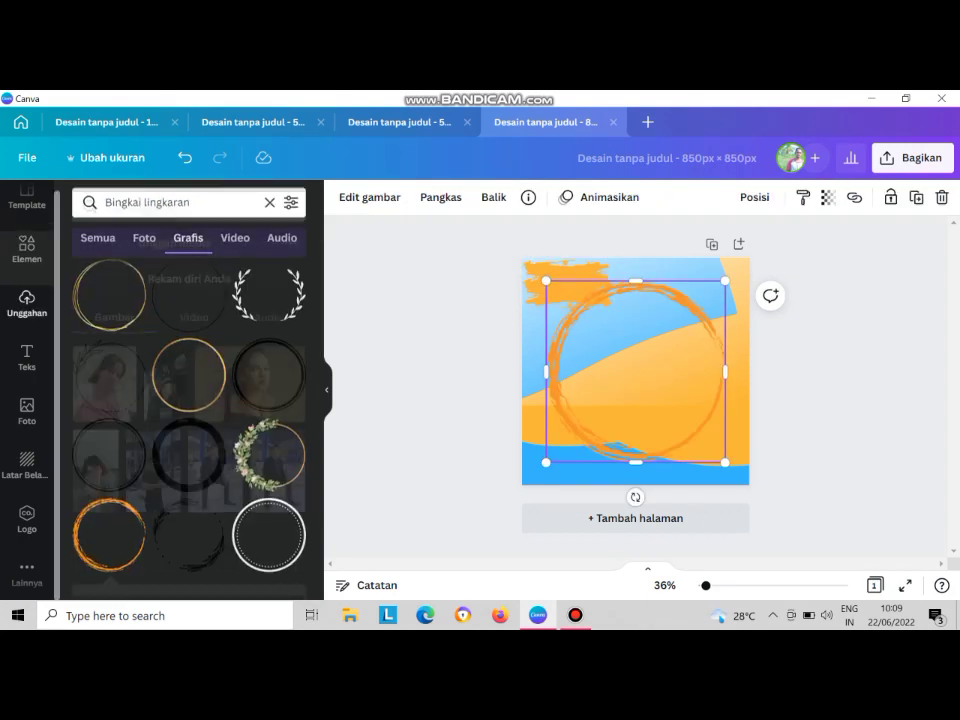
Place the uploaded photo of the seated man inside a circular frame at the centre of the page
{"action": "left_click", "coordinate": [27, 300]}
{"action": "left_click_drag", "start_coordinate": [277, 470], "coordinate": [650, 343]}
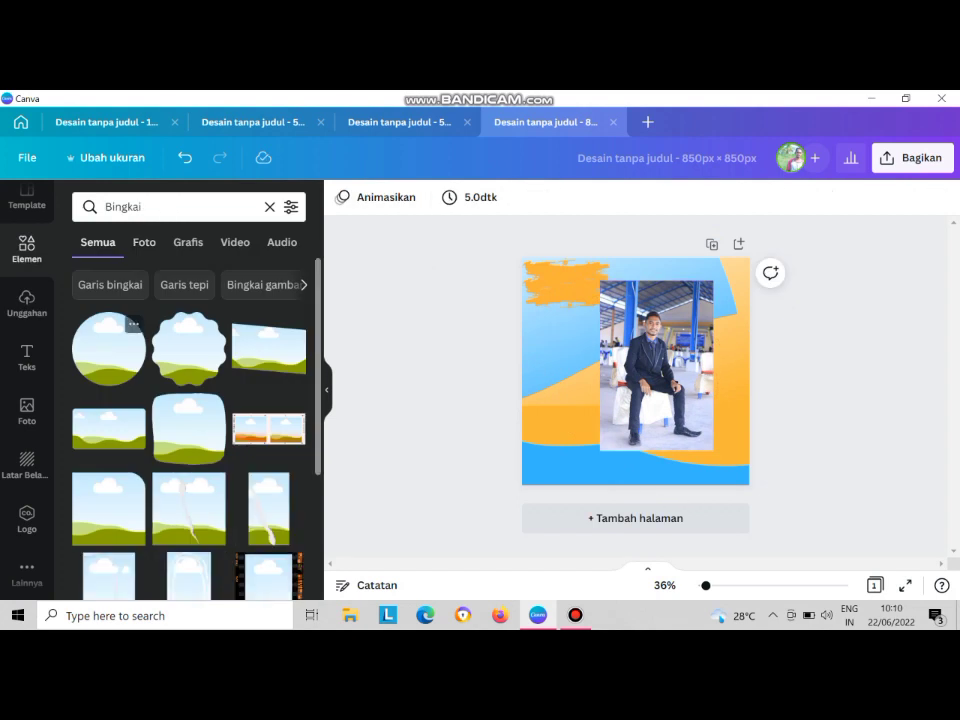
{"action": "left_click", "coordinate": [109, 349]}
{"action": "left_click_drag", "start_coordinate": [655, 300], "coordinate": [641, 342]}
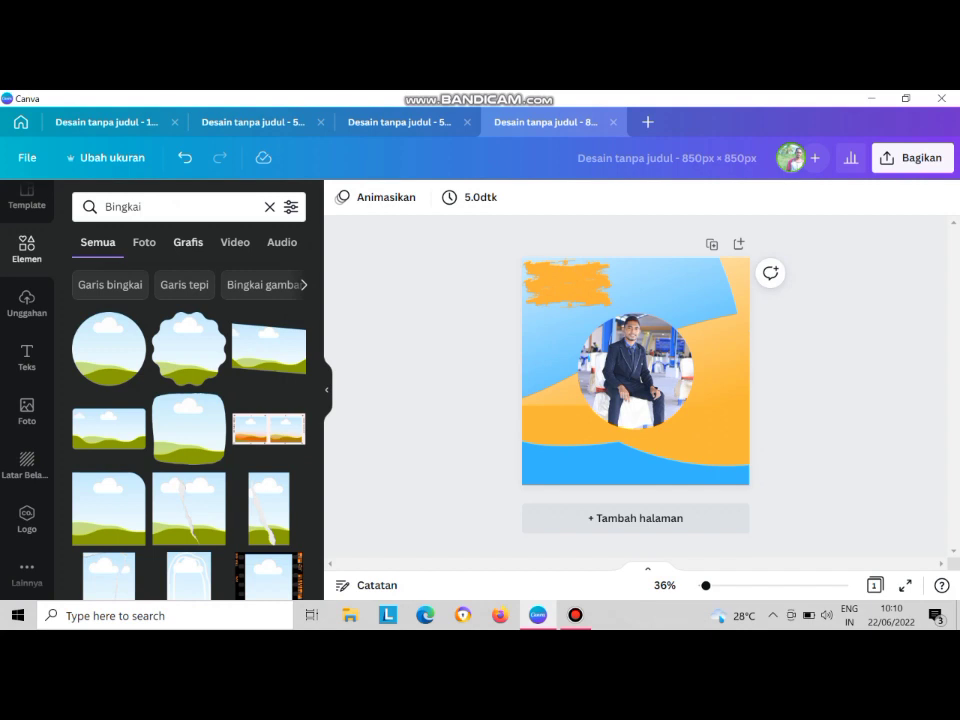
Add the recently used orange brushed ring and shrink it around the circular photo
{"action": "left_click", "coordinate": [269, 207]}
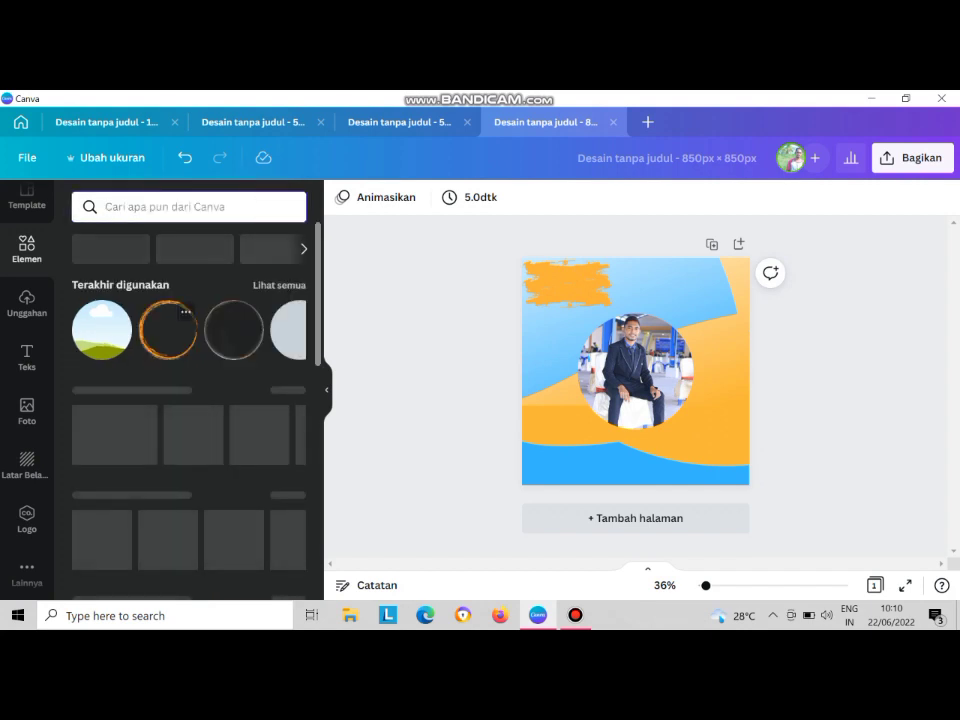
{"action": "left_click", "coordinate": [168, 330]}
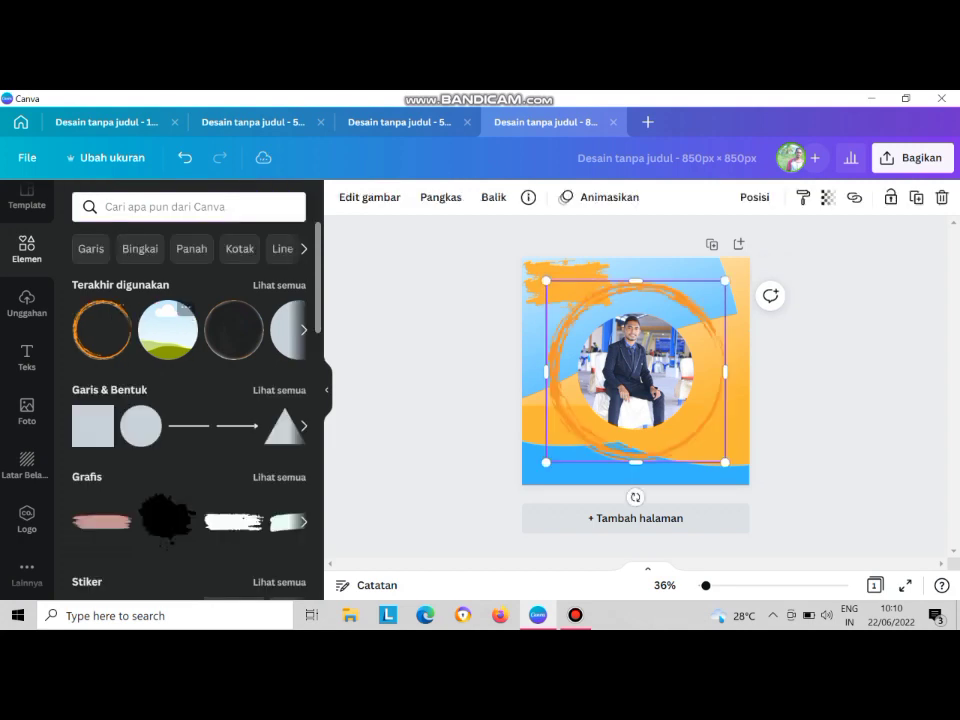
{"action": "left_click_drag", "start_coordinate": [725, 462], "coordinate": [700, 437]}
{"action": "left_click_drag", "start_coordinate": [546, 281], "coordinate": [571, 306]}
Send the orange ring one layer backward and shrink it slightly to fit closely around the photo
{"action": "right_click", "coordinate": [641, 380]}
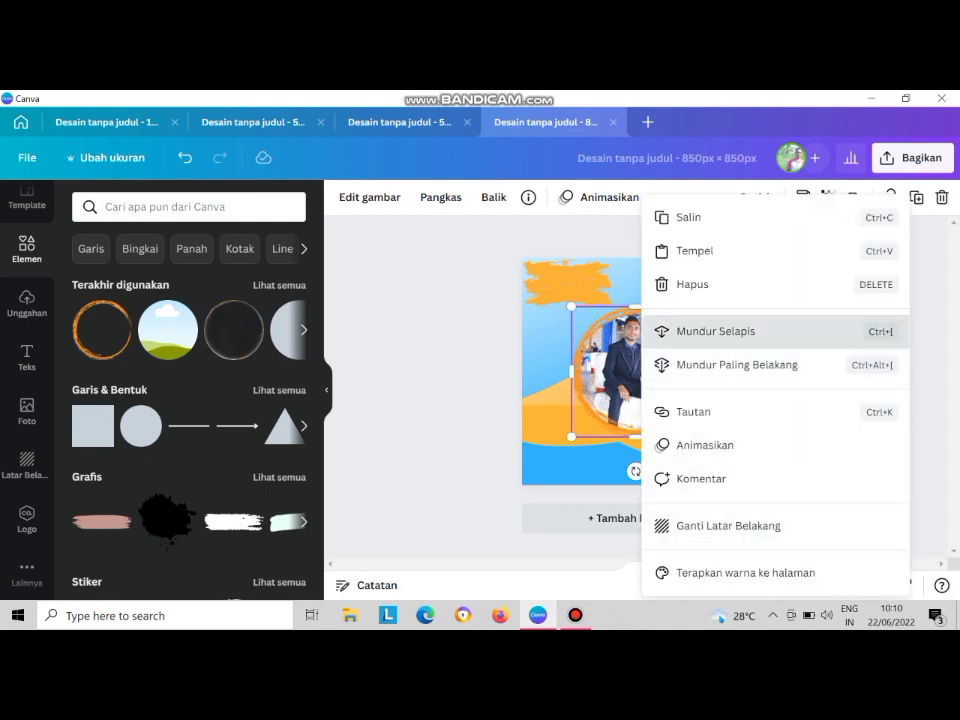
{"action": "left_click", "coordinate": [716, 331]}
{"action": "left_click_drag", "start_coordinate": [700, 437], "coordinate": [694, 430]}
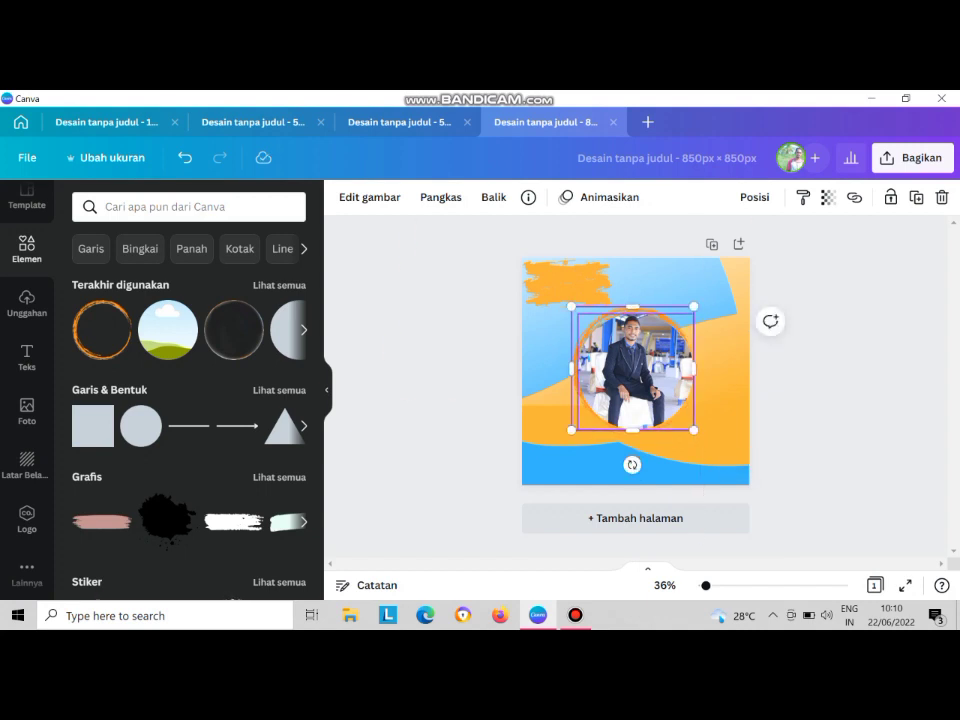
Enlarge the orange brushed ring slightly and recentre it around the circular photo
{"action": "left_click", "coordinate": [579, 315]}
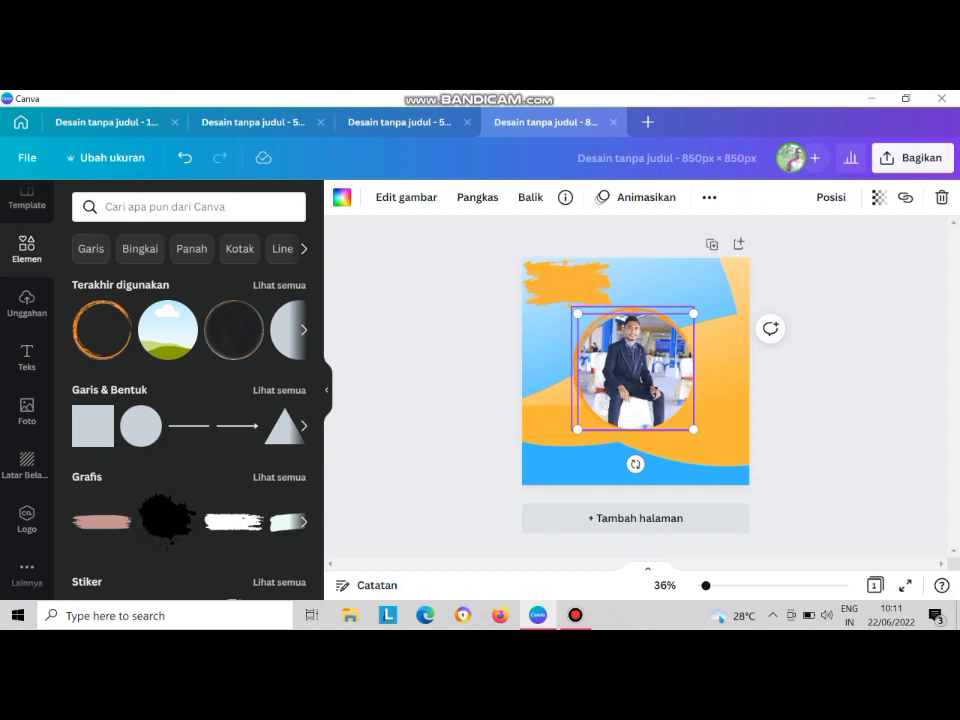
{"action": "left_click", "coordinate": [632, 308]}
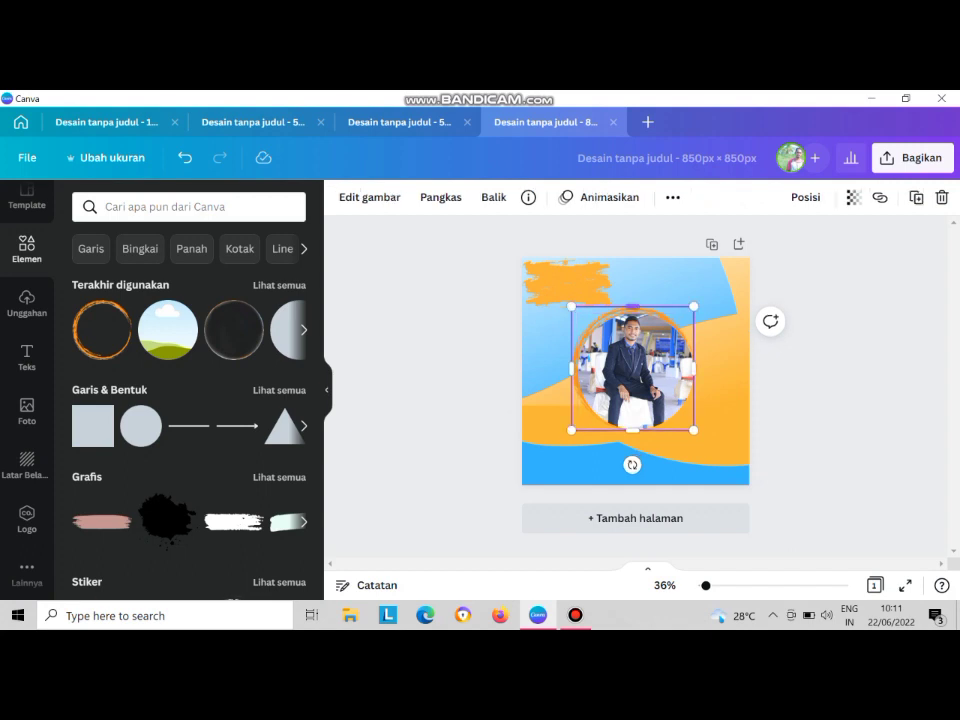
{"action": "left_click_drag", "start_coordinate": [571, 306], "coordinate": [567, 302]}
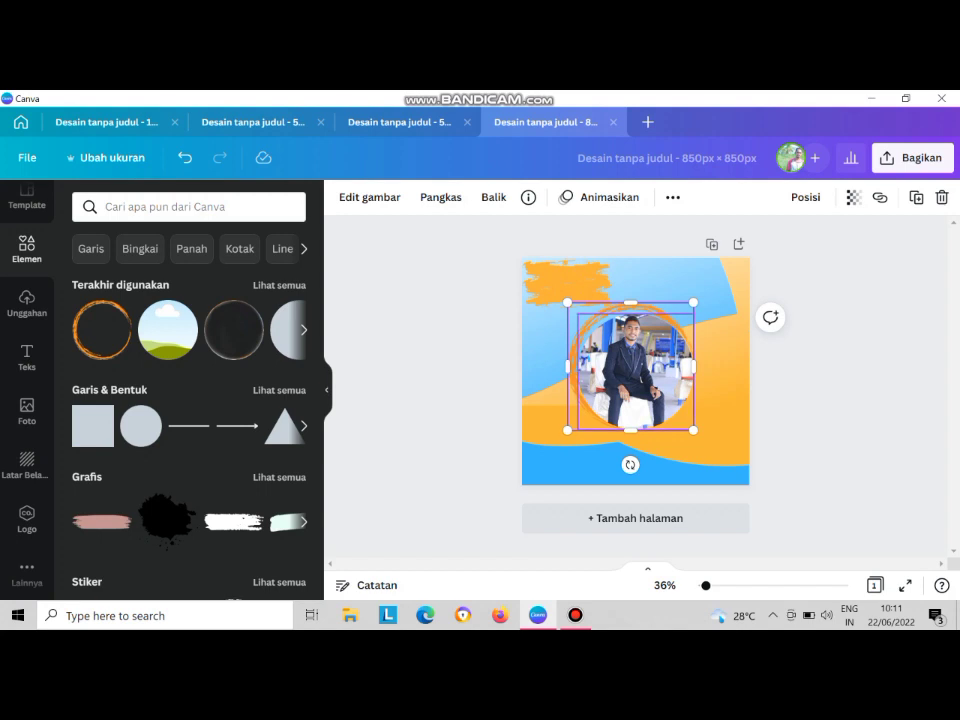
{"action": "mouse_move", "coordinate": [630, 366]}
{"action": "left_mouse_down"}
{"action": "mouse_move", "coordinate": [638, 365]}
{"action": "mouse_move", "coordinate": [632, 371]}
{"action": "left_mouse_up"}
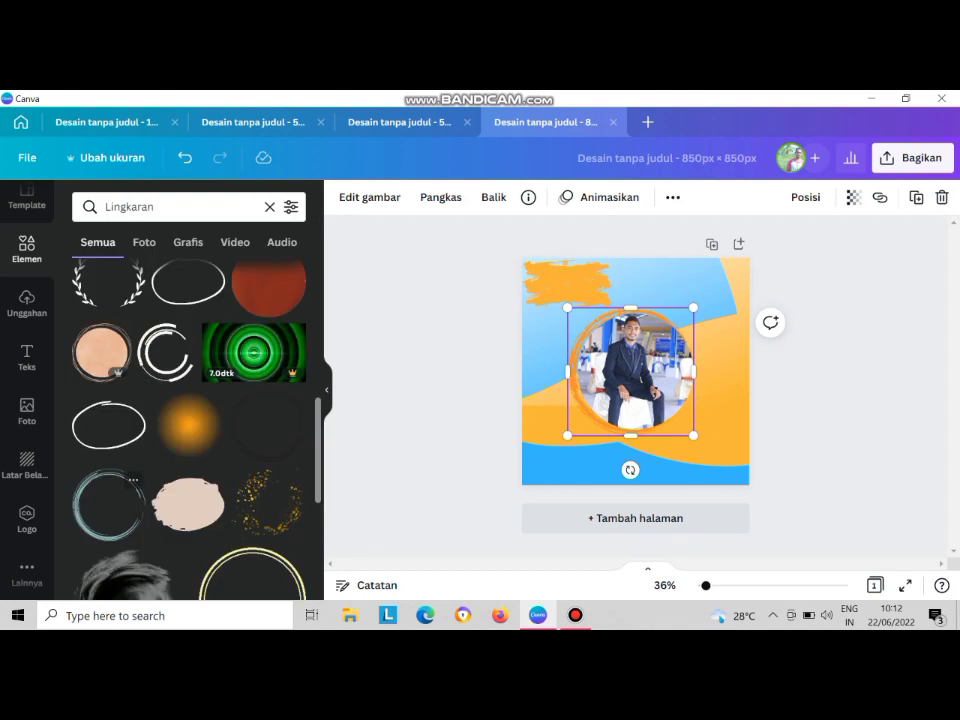
Rotate the added teal brushed ring and enlarge it around the circular photo
{"action": "right_click", "coordinate": [614, 291]}
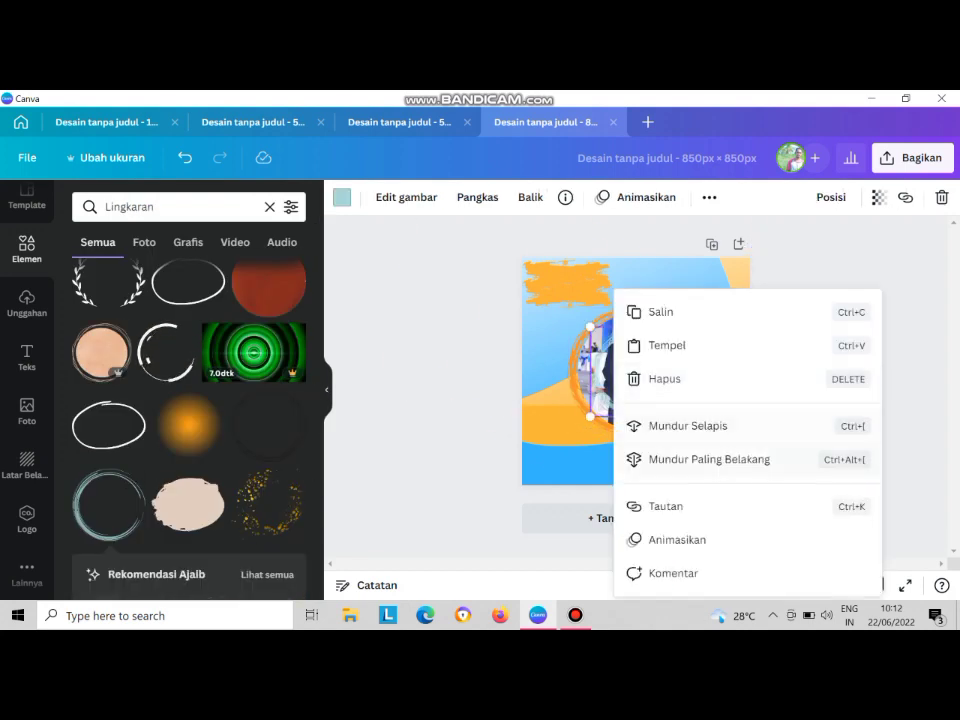
{"action": "left_click", "coordinate": [665, 379]}
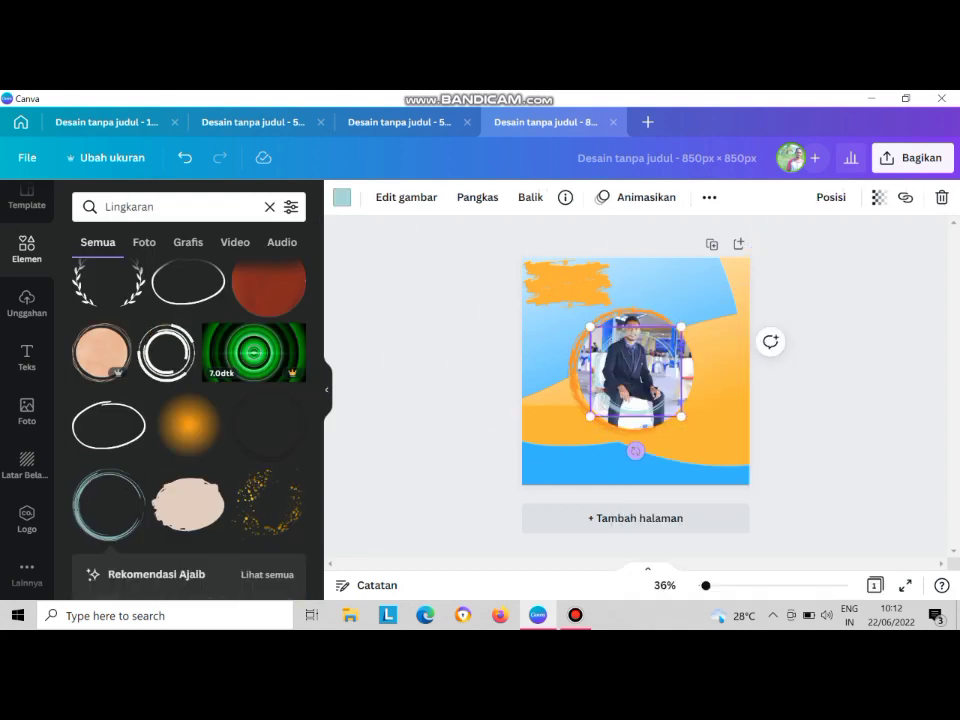
{"action": "left_click_drag", "start_coordinate": [635, 451], "coordinate": [702, 353]}
{"action": "left_click_drag", "start_coordinate": [664, 315], "coordinate": [679, 290]}
{"action": "left_click_drag", "start_coordinate": [605, 427], "coordinate": [587, 458]}
{"action": "left_click_drag", "start_coordinate": [679, 289], "coordinate": [682, 284]}
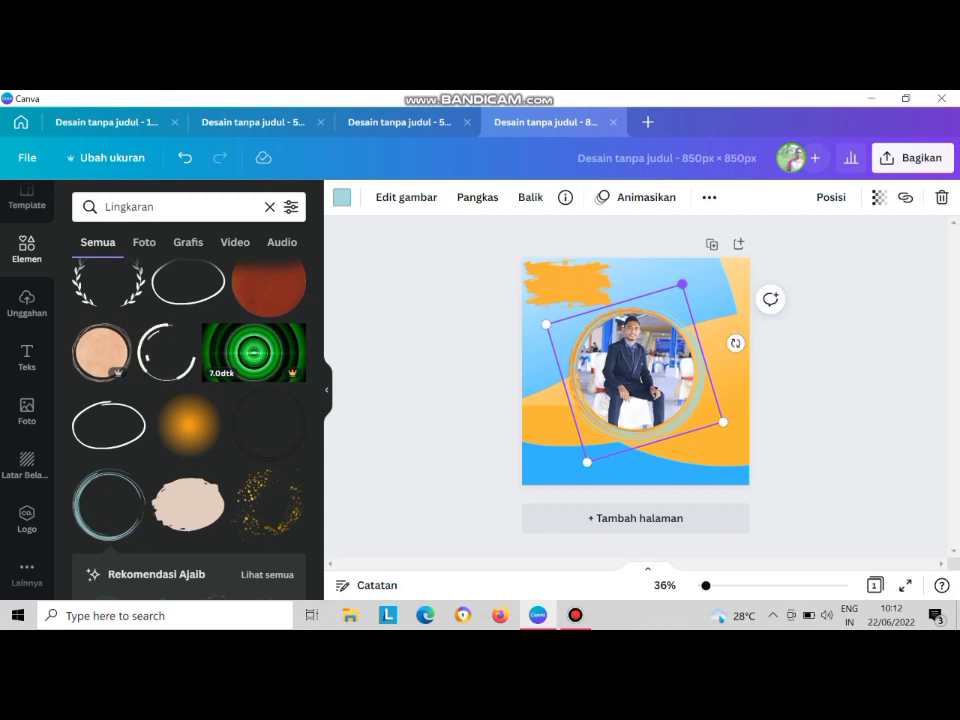
Recolour the teal ring with the blue from the photo colours and fit it closely around the photo, one layer further back
{"action": "left_click", "coordinate": [341, 197]}
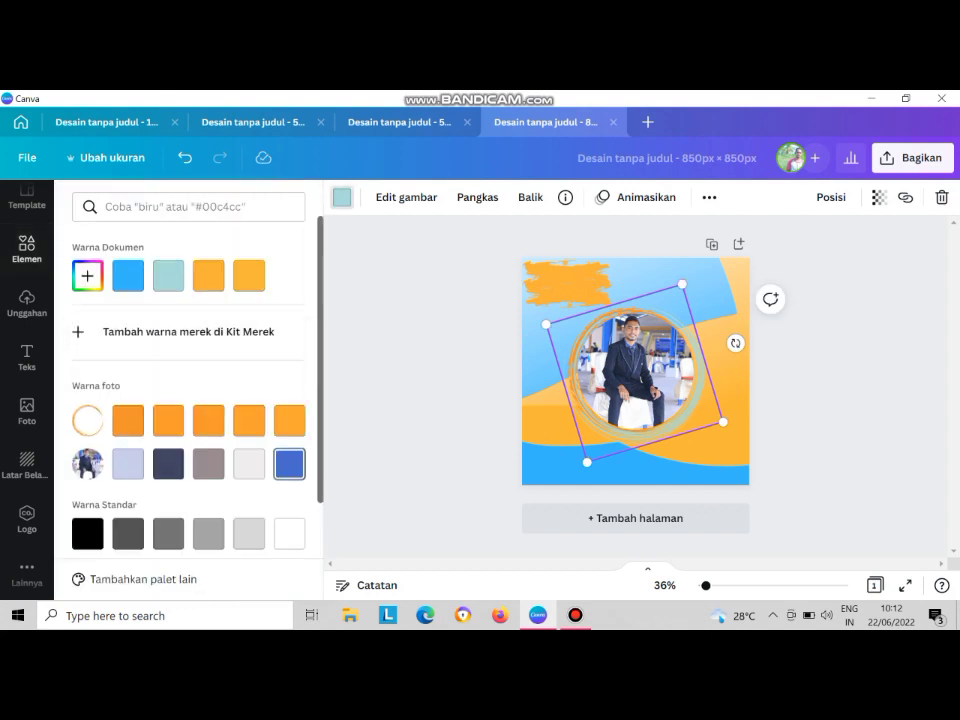
{"action": "left_click", "coordinate": [289, 463]}
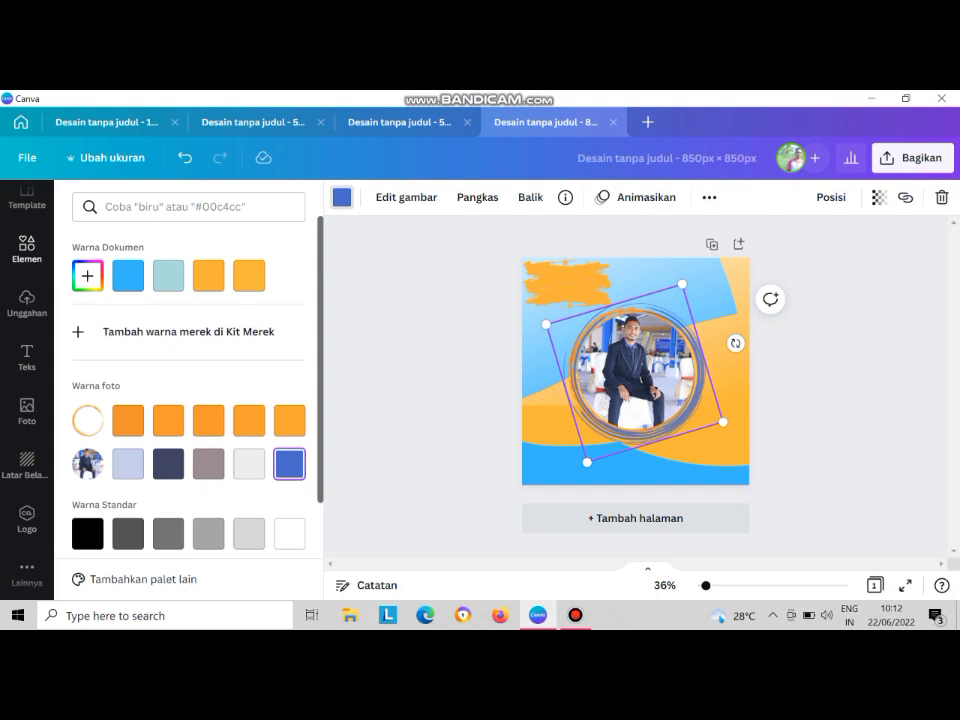
{"action": "right_click", "coordinate": [590, 420]}
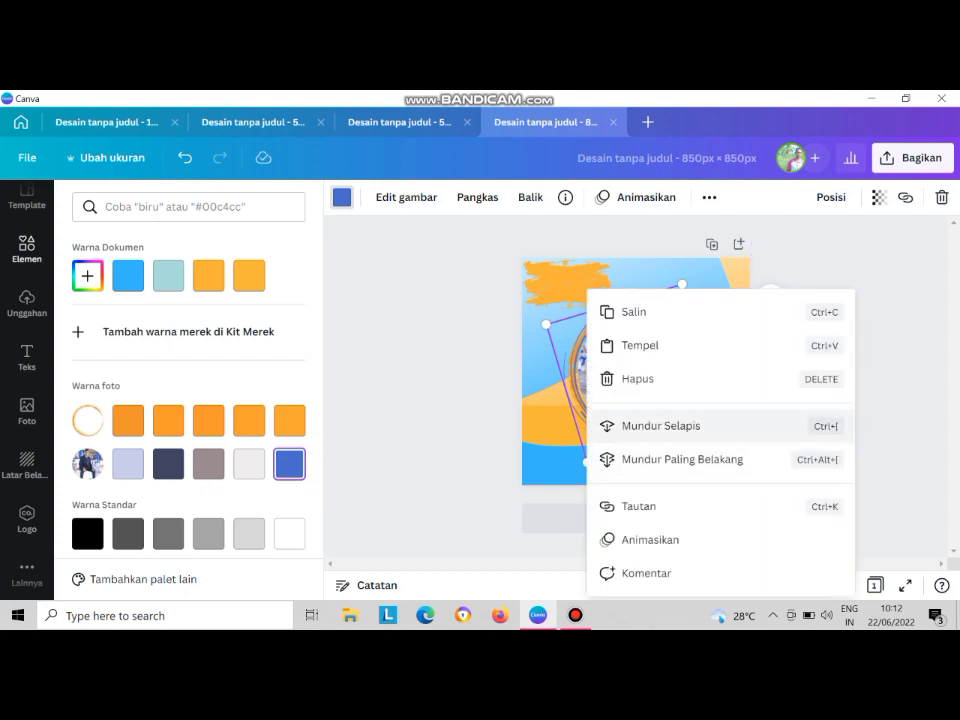
{"action": "left_click", "coordinate": [660, 425]}
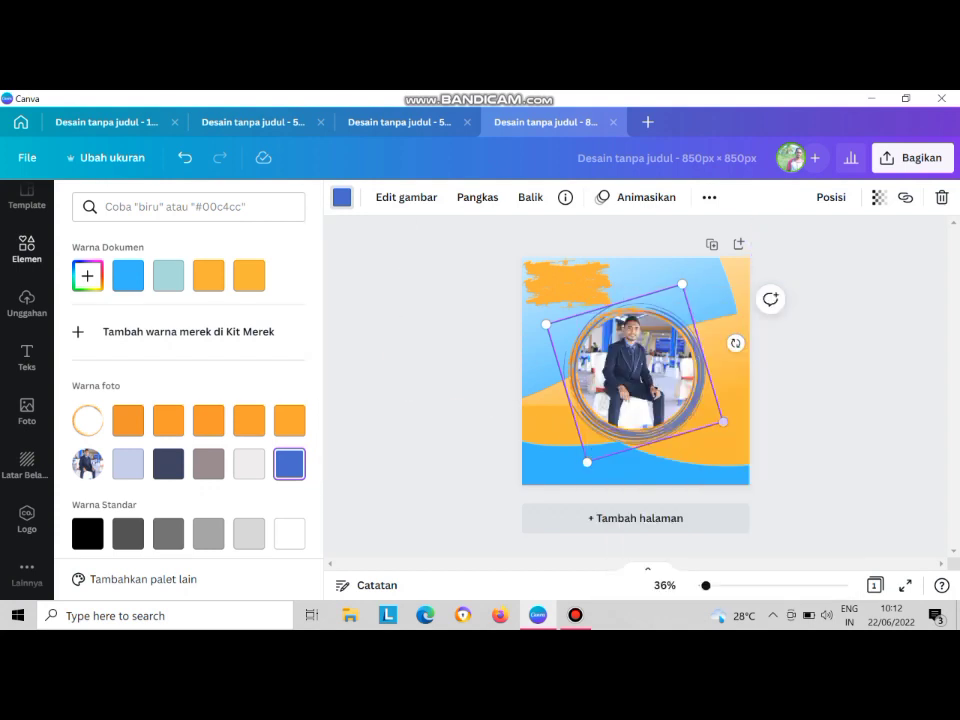
{"action": "left_click_drag", "start_coordinate": [723, 422], "coordinate": [719, 420]}
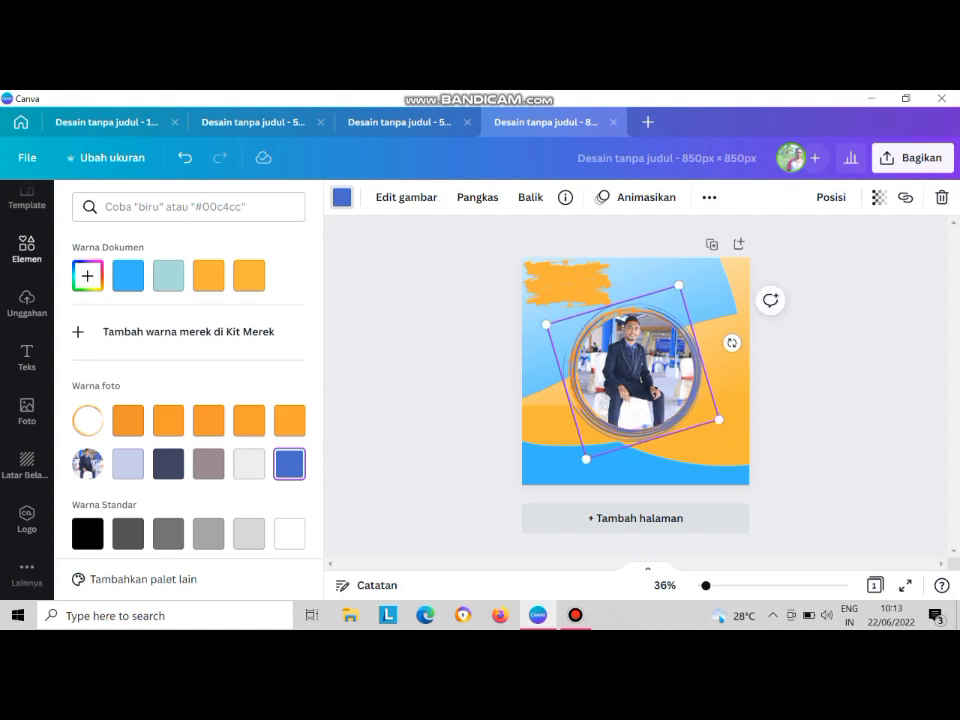
{"action": "left_click_drag", "start_coordinate": [548, 325], "coordinate": [559, 331]}
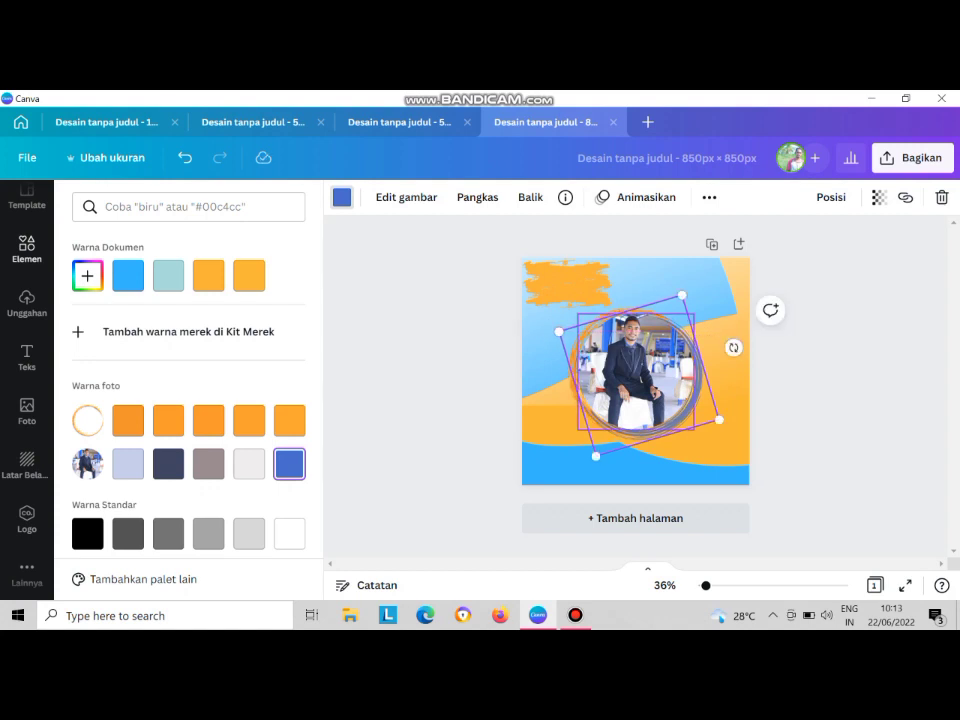
Add the diagonally striped circle found with "Gradient lingkaran", coloured blue, yellow and red, and place it small near the page's left edge
{"action": "left_click", "coordinate": [27, 249]}
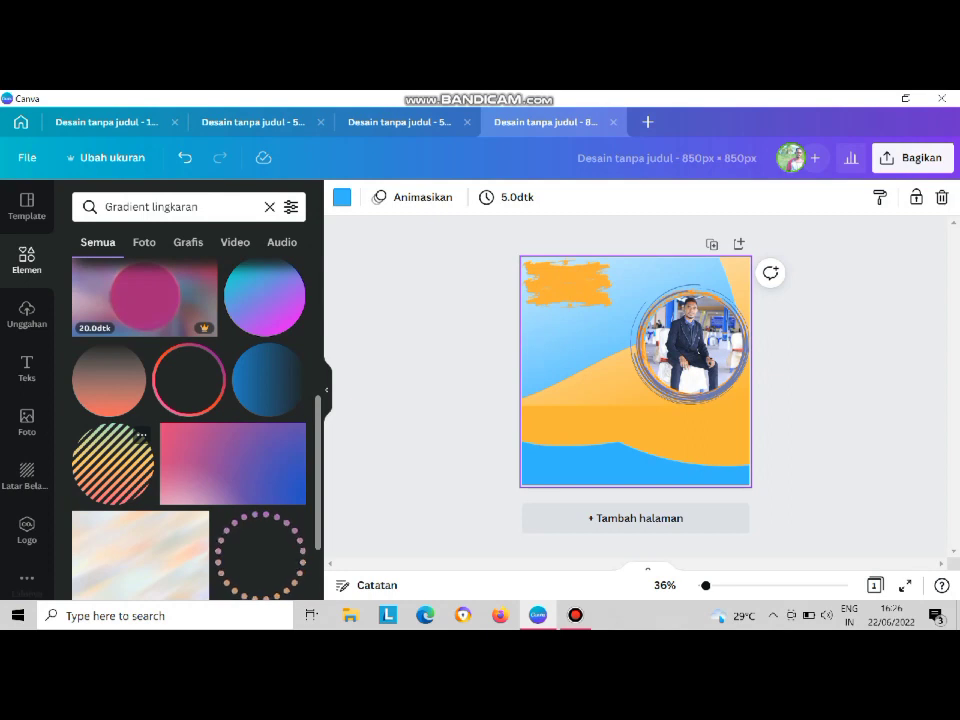
{"action": "left_click", "coordinate": [113, 463]}
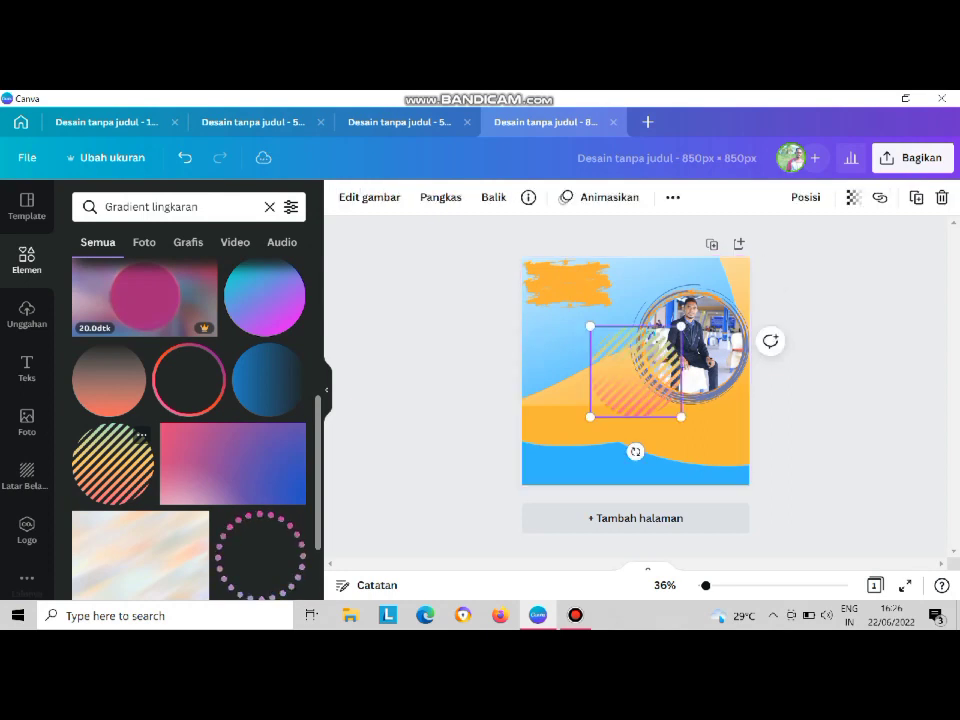
{"action": "left_click_drag", "start_coordinate": [636, 372], "coordinate": [568, 313]}
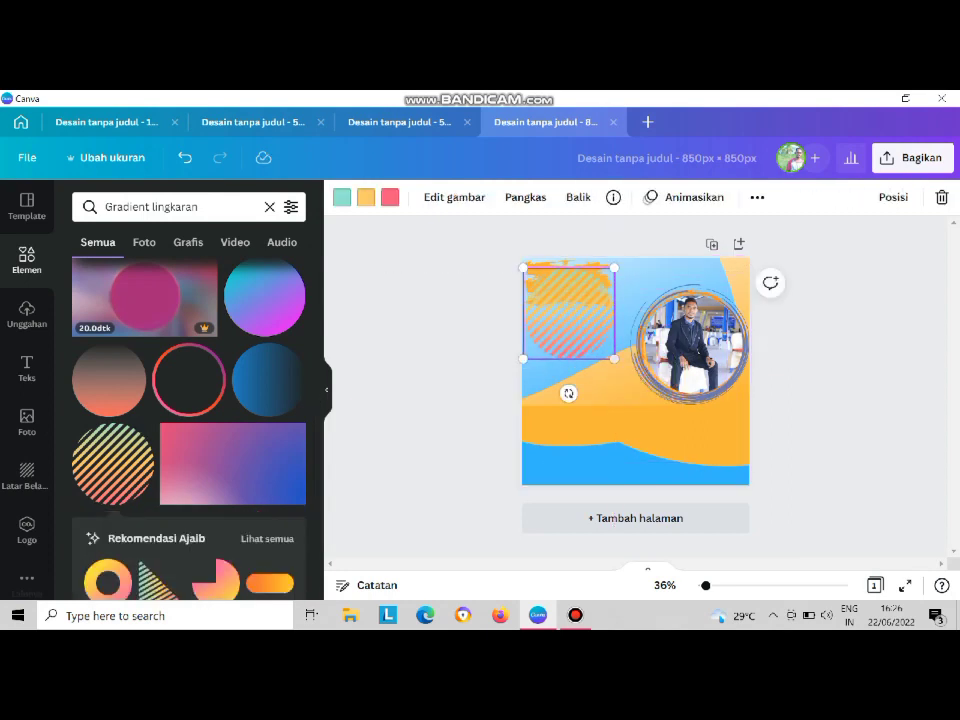
{"action": "left_click_drag", "start_coordinate": [614, 358], "coordinate": [723, 270]}
{"action": "mouse_move", "coordinate": [736, 269]}
{"action": "left_mouse_down"}
{"action": "mouse_move", "coordinate": [649, 268]}
{"action": "mouse_move", "coordinate": [545, 290]}
{"action": "mouse_move", "coordinate": [545, 344]}
{"action": "mouse_move", "coordinate": [533, 331]}
{"action": "left_mouse_up"}
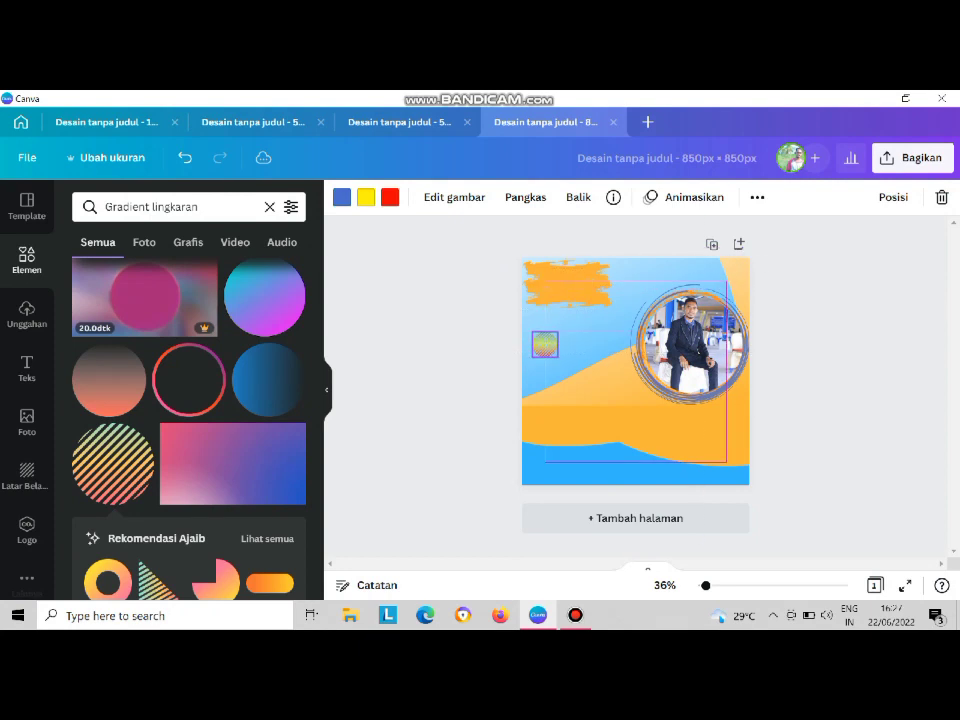
Move the orange brush stroke down onto the orange area below and the small striped circle into the page's top-left corner
{"action": "mouse_move", "coordinate": [568, 285]}
{"action": "left_mouse_down"}
{"action": "mouse_move", "coordinate": [630, 271]}
{"action": "mouse_move", "coordinate": [598, 330]}
{"action": "mouse_move", "coordinate": [577, 406]}
{"action": "mouse_move", "coordinate": [580, 391]}
{"action": "mouse_move", "coordinate": [591, 388]}
{"action": "mouse_move", "coordinate": [592, 398]}
{"action": "left_mouse_up"}
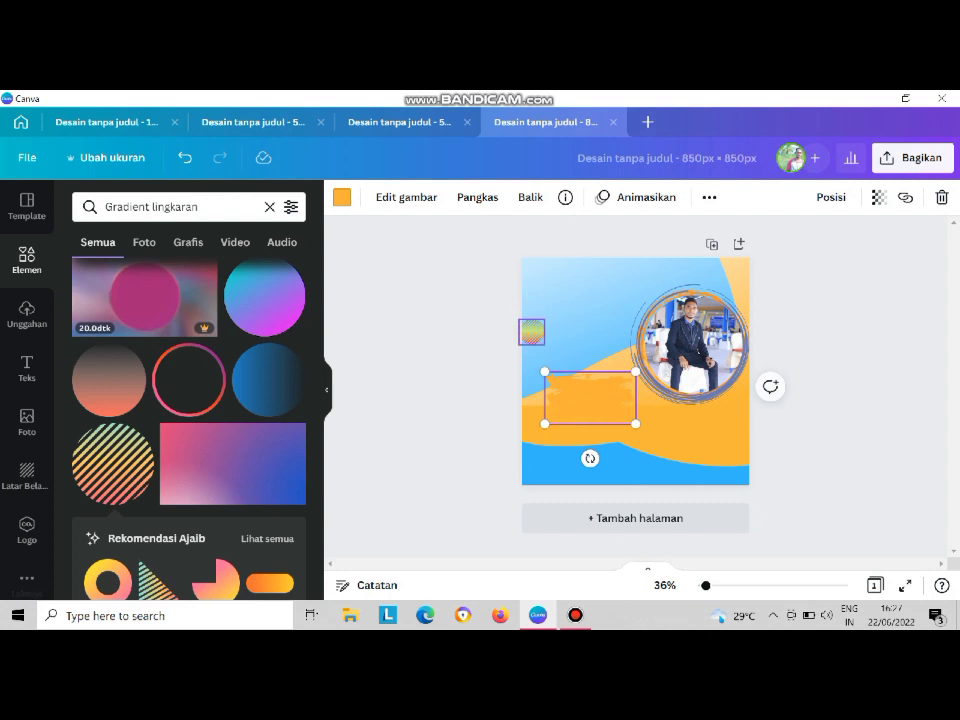
{"action": "left_click", "coordinate": [532, 332]}
{"action": "left_click_drag", "start_coordinate": [532, 332], "coordinate": [535, 274]}
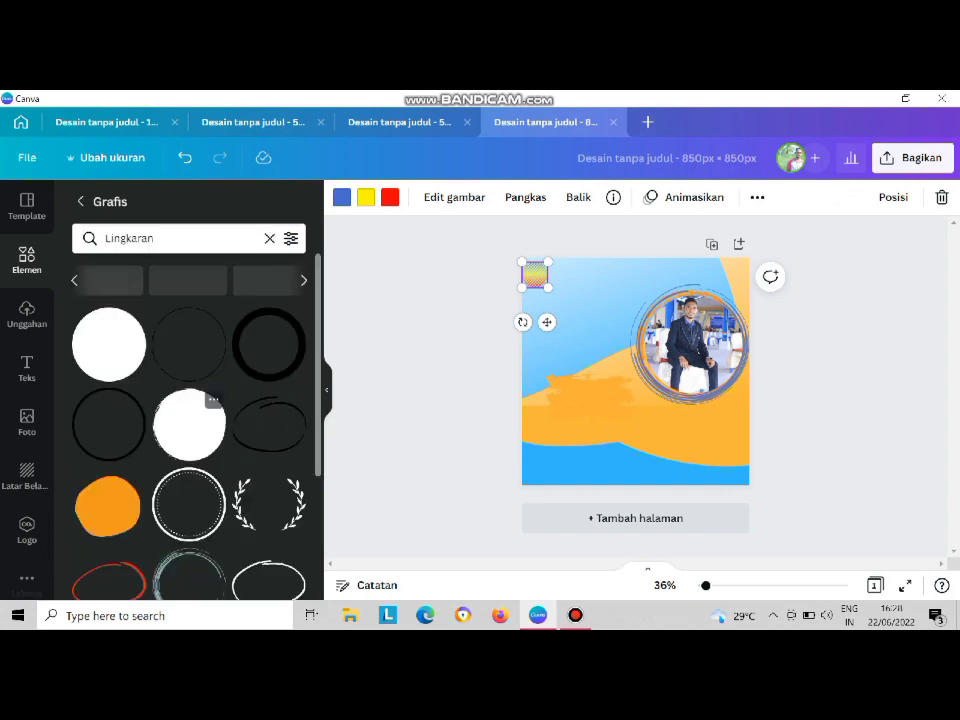
Add the rough-edged white circle from the "Lingkaran" graphics and shrink it over the striped circle in the page's top-left corner
{"action": "left_click", "coordinate": [189, 425]}
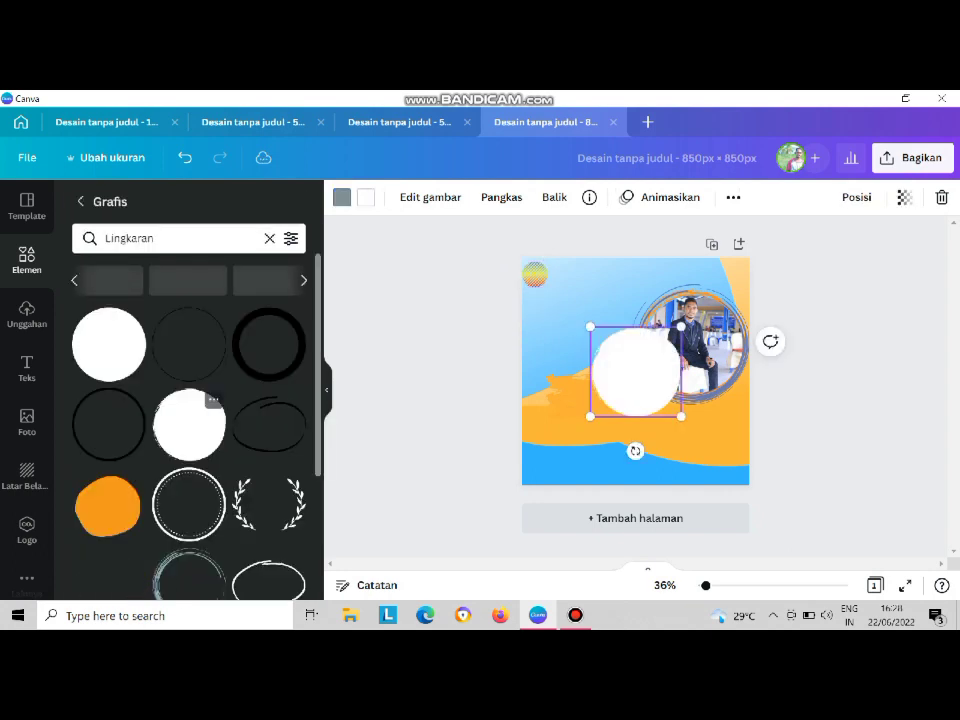
{"action": "left_click_drag", "start_coordinate": [635, 371], "coordinate": [567, 299]}
{"action": "left_click_drag", "start_coordinate": [613, 344], "coordinate": [552, 286]}
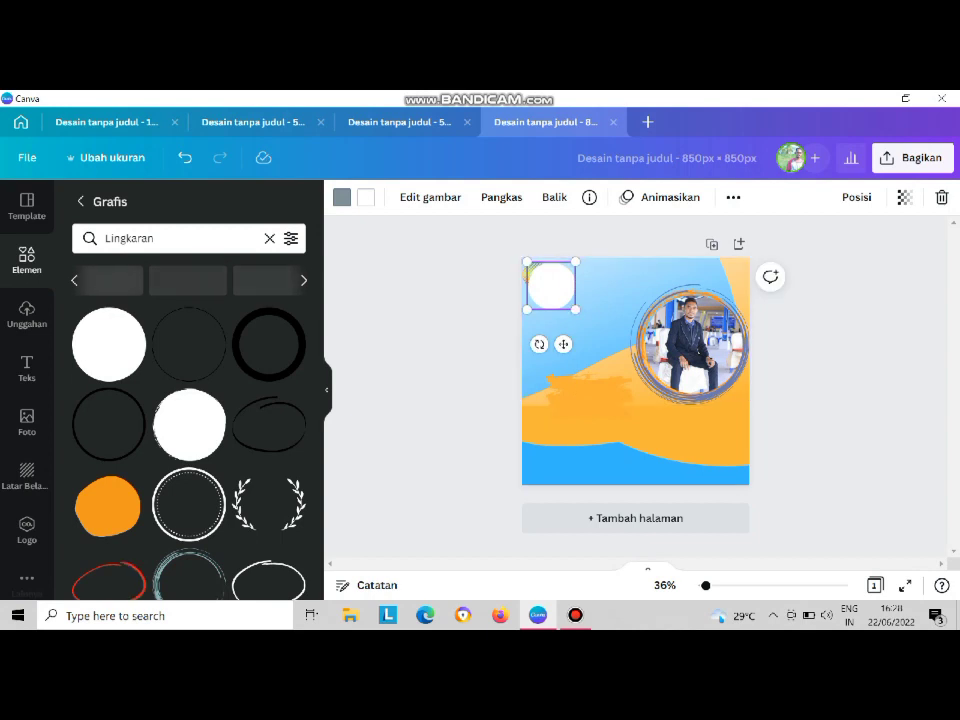
Send the white circle one layer backward behind the striped circle and recolour it red
{"action": "right_click", "coordinate": [549, 290]}
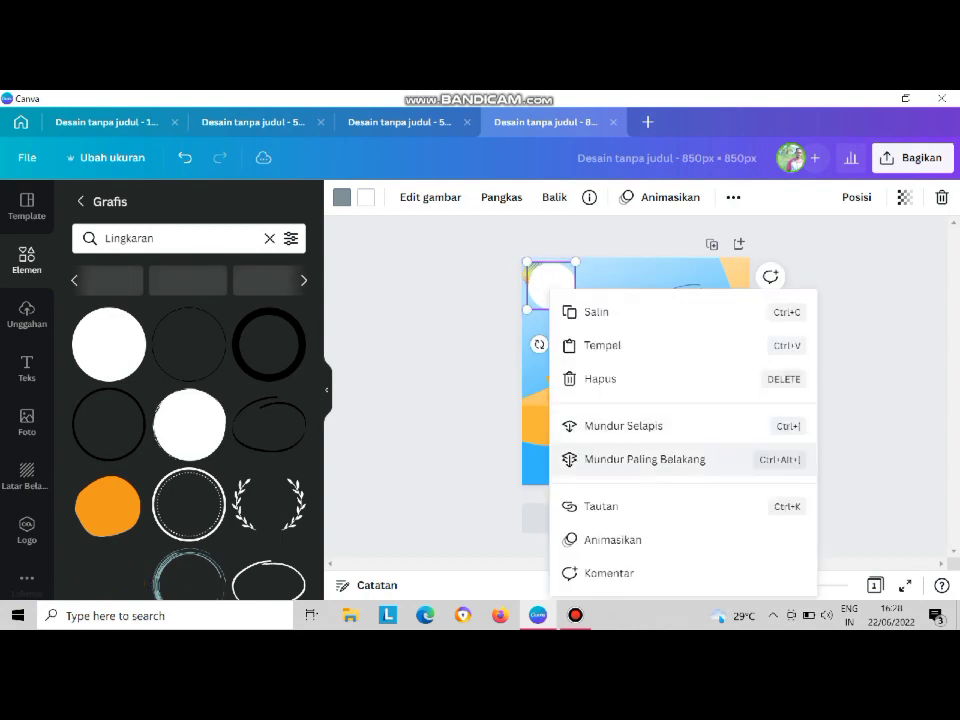
{"action": "left_click", "coordinate": [623, 425]}
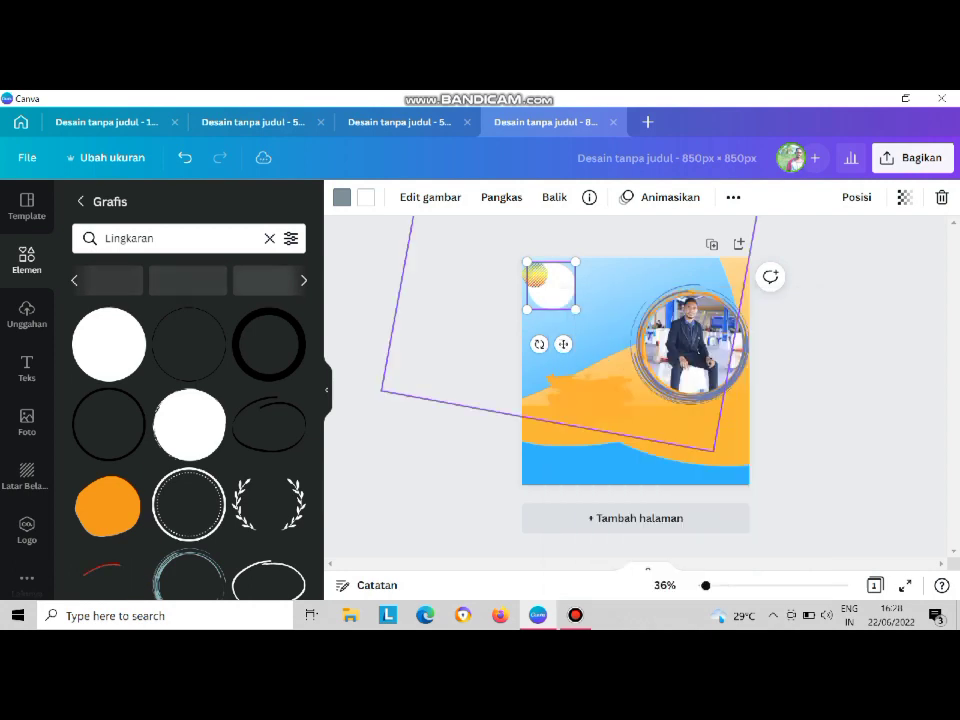
{"action": "left_click", "coordinate": [366, 197]}
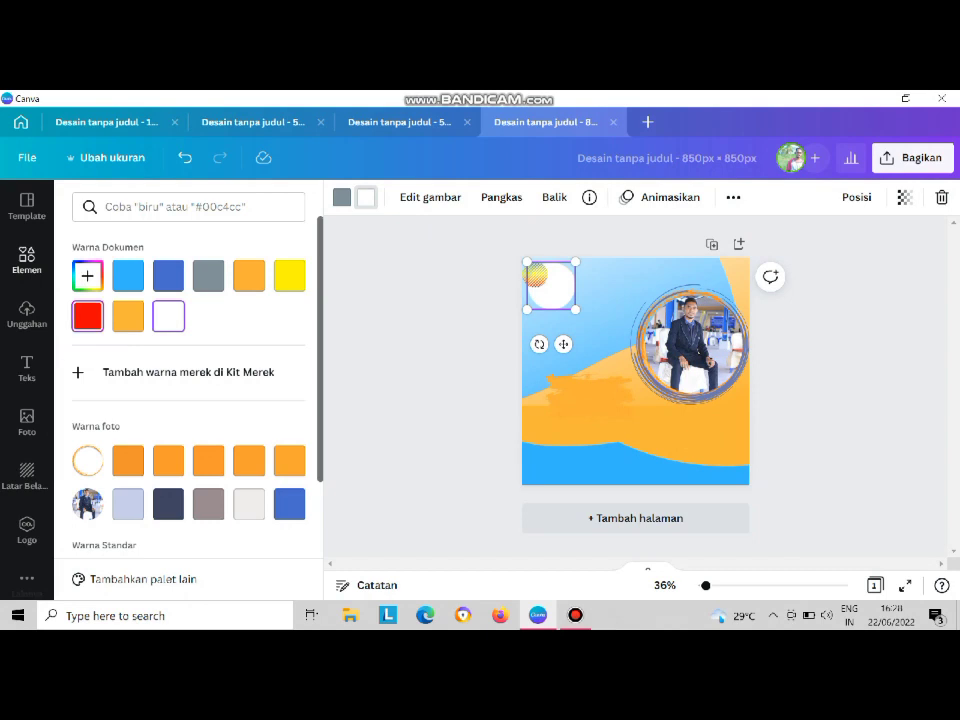
{"action": "left_click", "coordinate": [88, 315]}
{"action": "left_click_drag", "start_coordinate": [550, 285], "coordinate": [543, 283]}
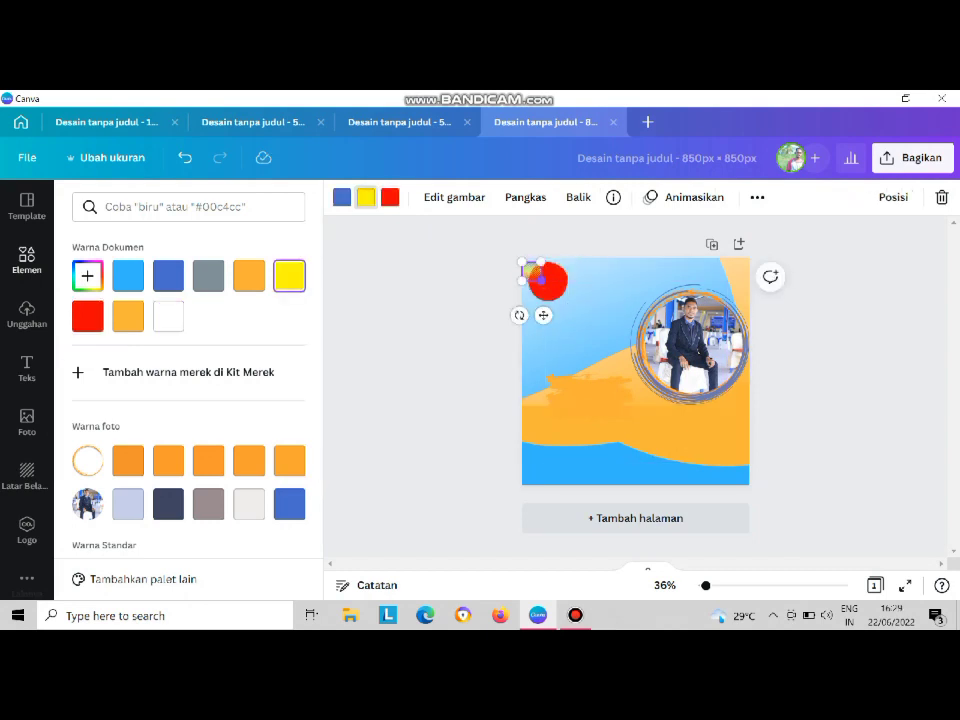
{"action": "left_click", "coordinate": [596, 318]}
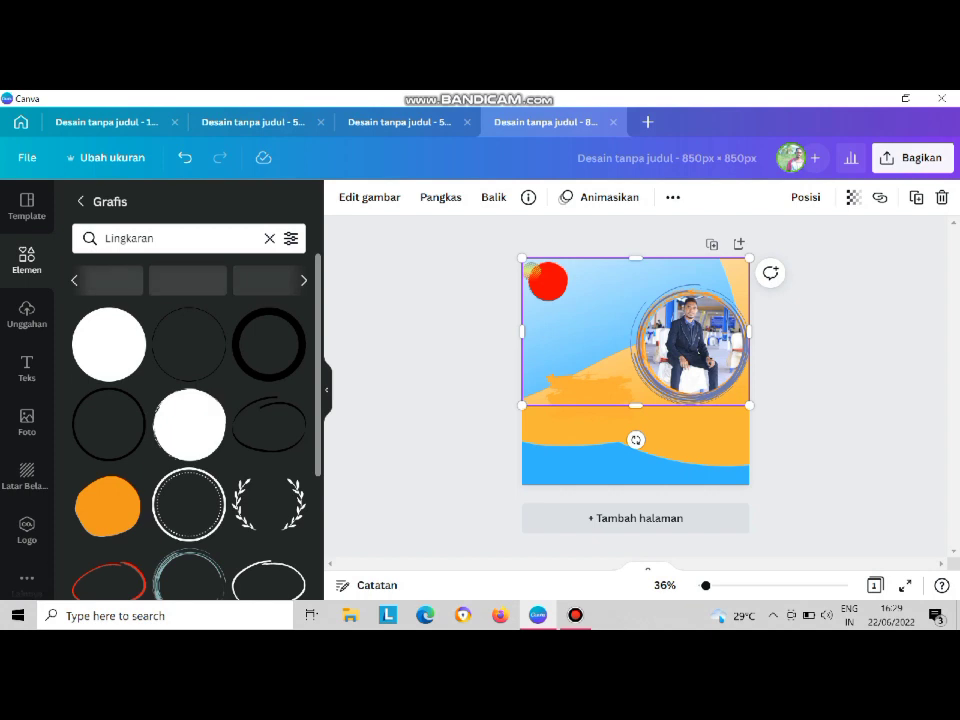
Add the teal circle with a thin outer ring from the "Lingkaran" graphics and shrink it to overlap the red circle
{"action": "scroll", "coordinate": [189, 420], "scroll_direction": "down", "scroll_amount": 3}
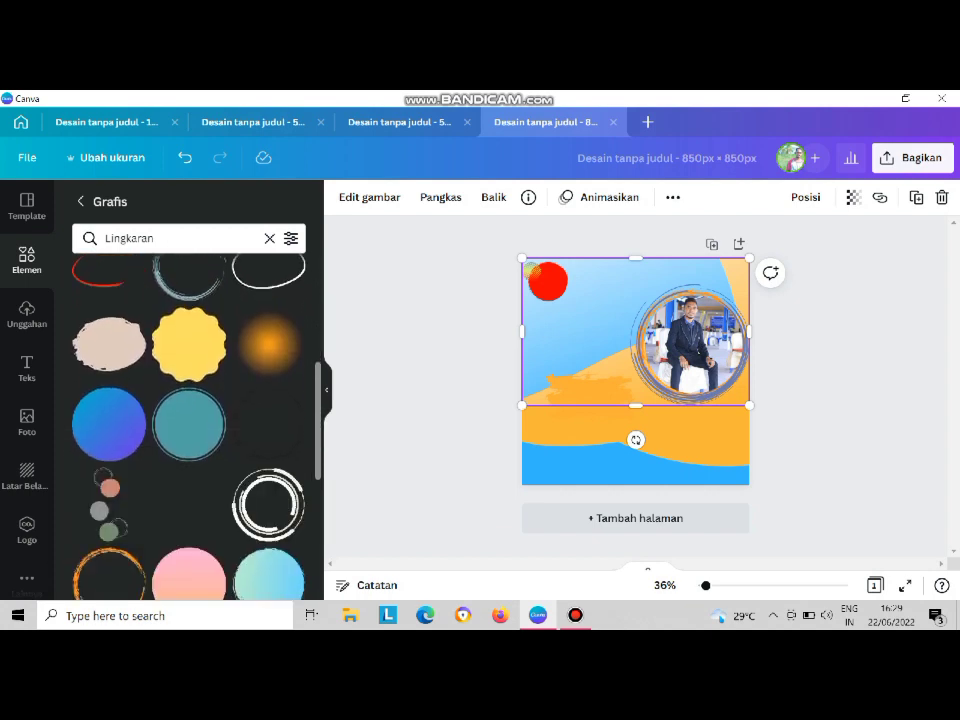
{"action": "scroll", "coordinate": [189, 420], "scroll_direction": "down", "scroll_amount": 1}
{"action": "scroll", "coordinate": [189, 420], "scroll_direction": "down", "scroll_amount": 1}
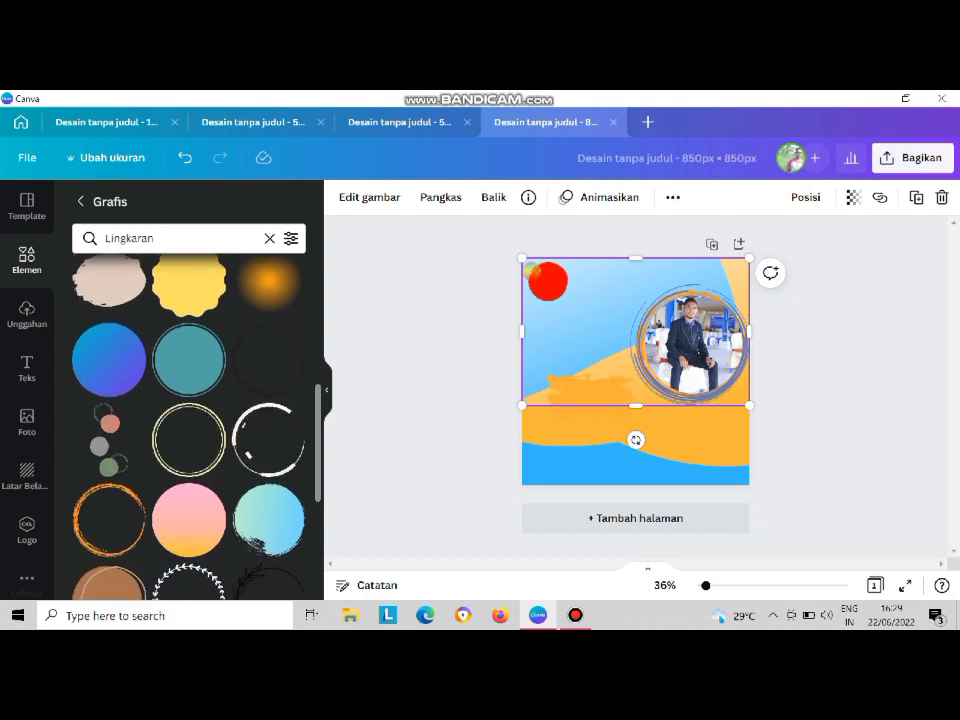
{"action": "scroll", "coordinate": [189, 420], "scroll_direction": "up", "scroll_amount": 1}
{"action": "left_click", "coordinate": [189, 418]}
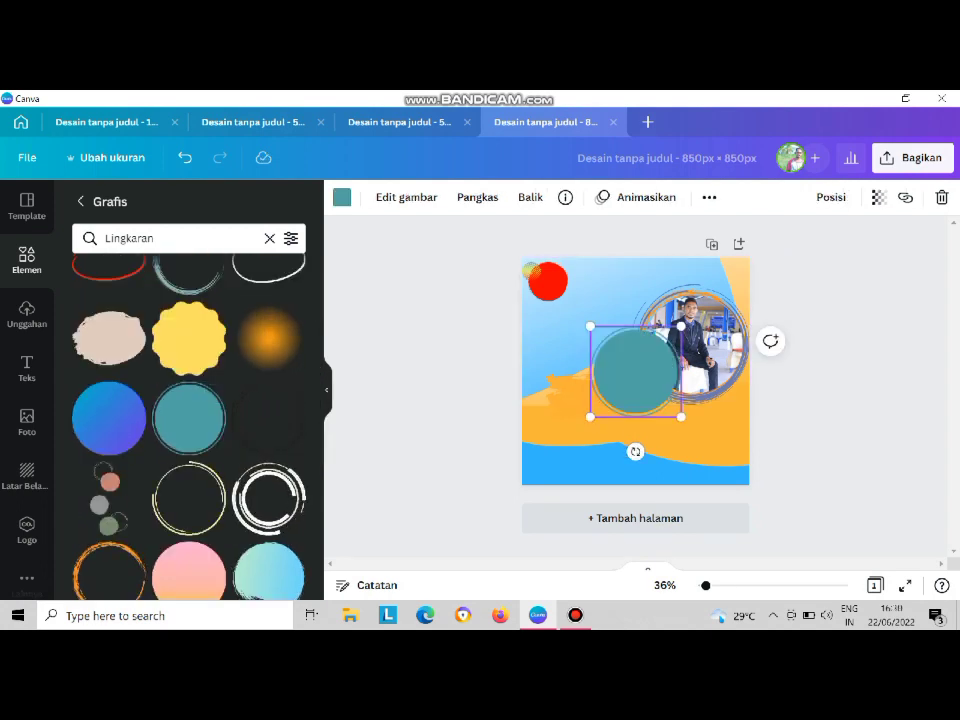
{"action": "left_click_drag", "start_coordinate": [681, 416], "coordinate": [568, 298]}
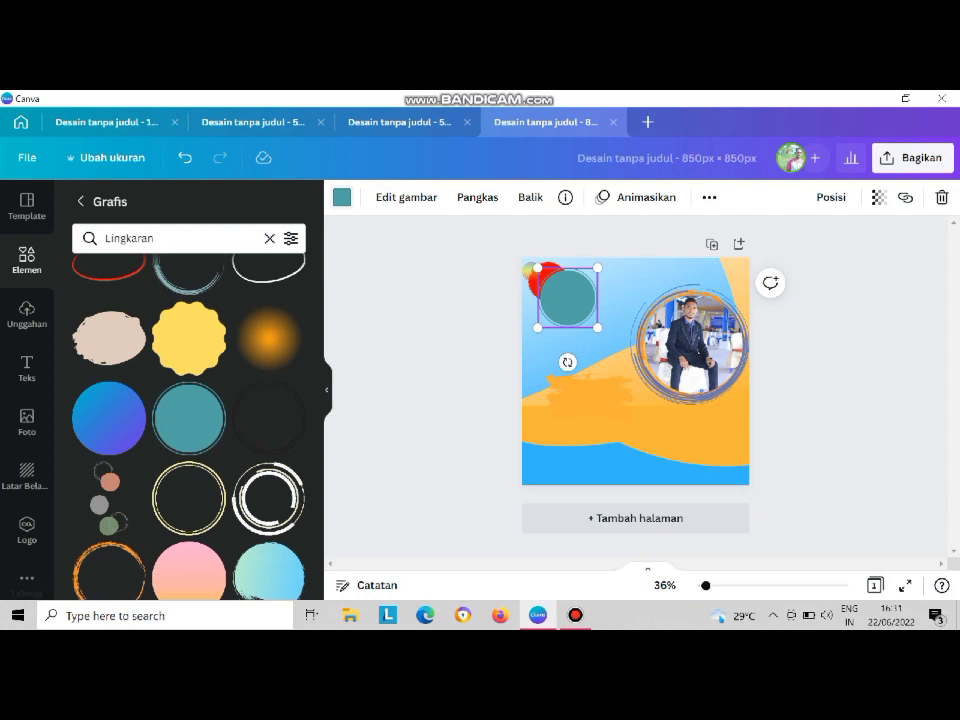
Recolour the teal circle with the darker blue from the document colours
{"action": "left_click", "coordinate": [342, 197]}
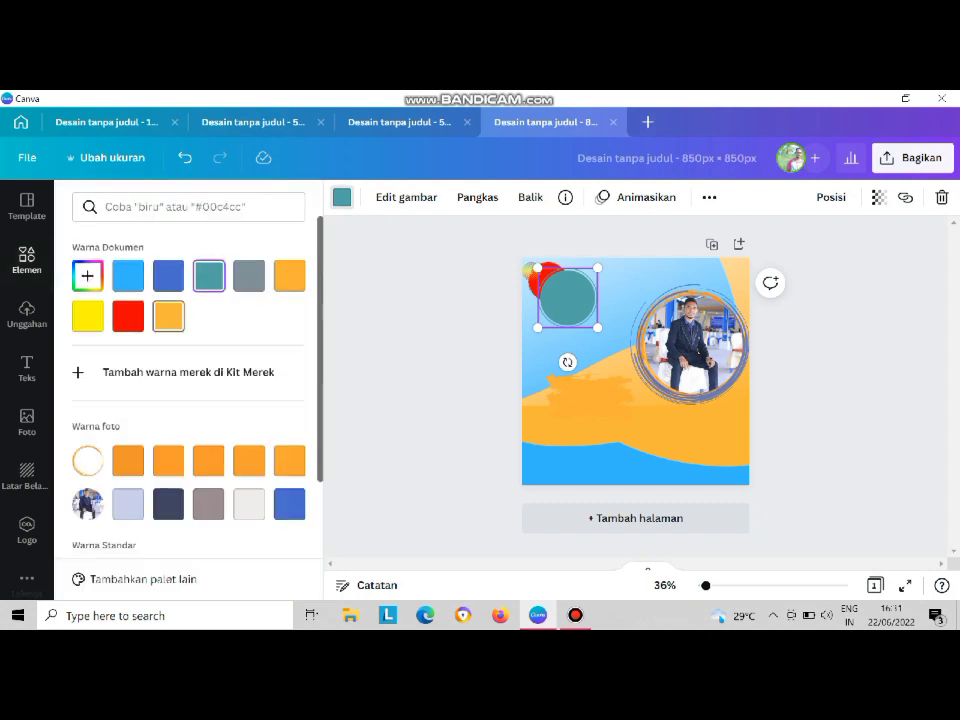
{"action": "left_click", "coordinate": [289, 275]}
{"action": "left_click", "coordinate": [168, 275]}
Add a body text reading "I'm Ready to Study ad UNWIRA" and place it on the blue circle
{"action": "left_click", "coordinate": [27, 368]}
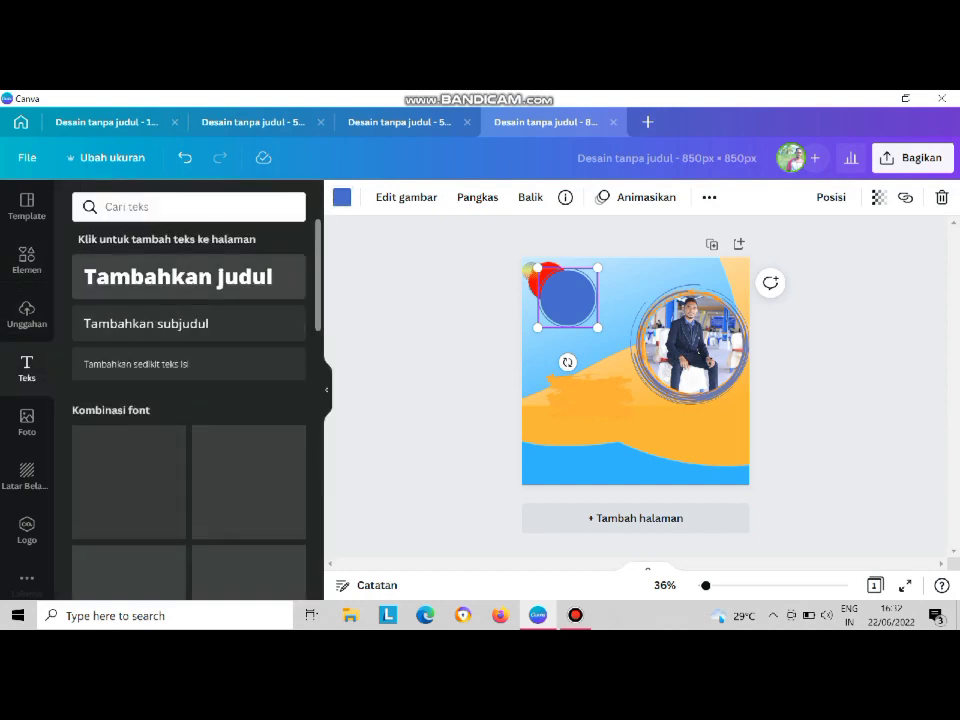
{"action": "left_click", "coordinate": [188, 363]}
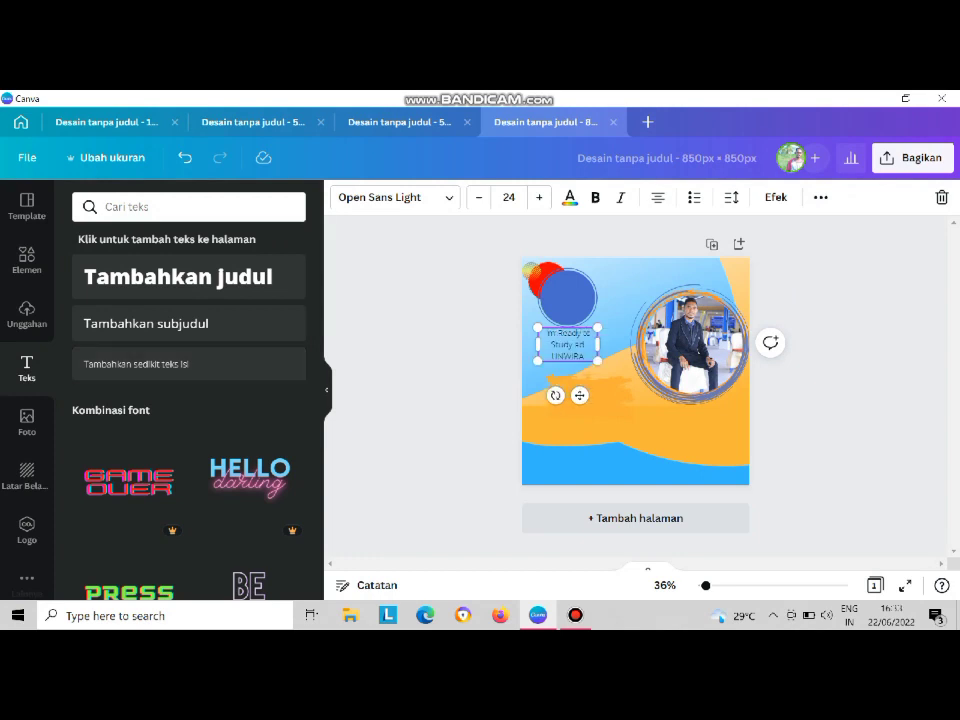
{"action": "left_click_drag", "start_coordinate": [567, 343], "coordinate": [567, 298]}
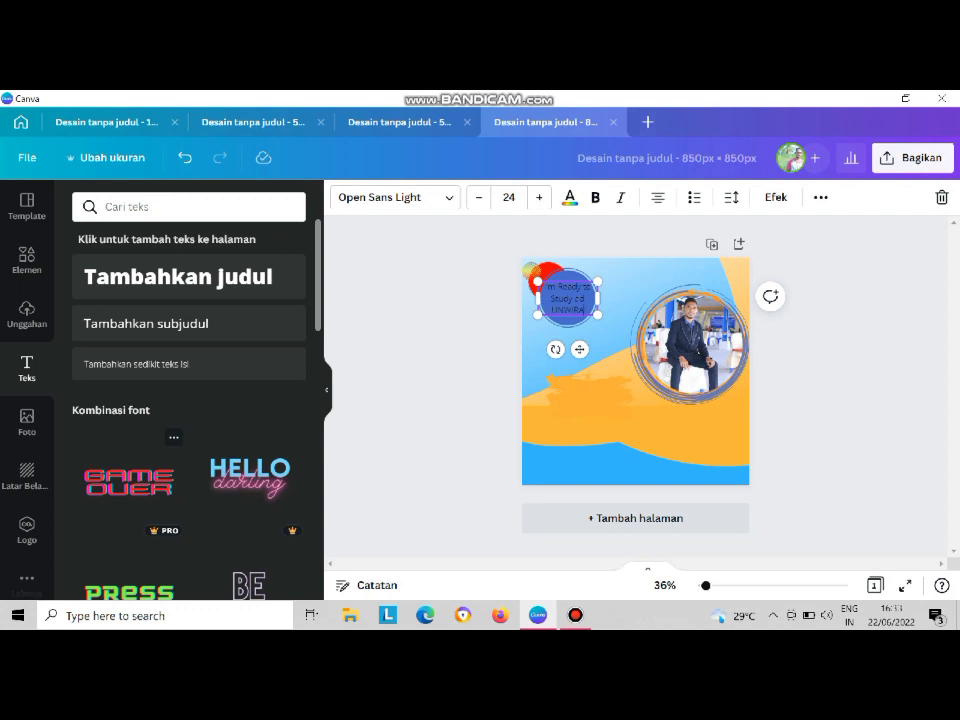
{"action": "scroll", "coordinate": [148, 400], "scroll_direction": "down", "scroll_amount": 3}
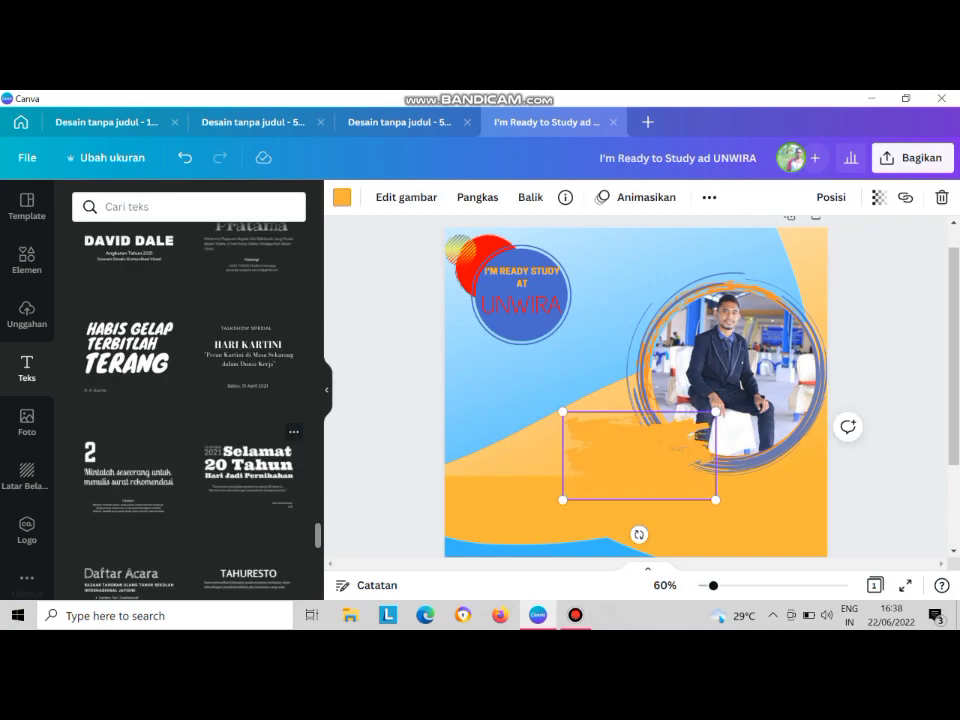
Add the "Selamat 20 Tahun" text combination, ungroup it and shift its text lines slightly up and to the right on the design
{"action": "left_click", "coordinate": [248, 468]}
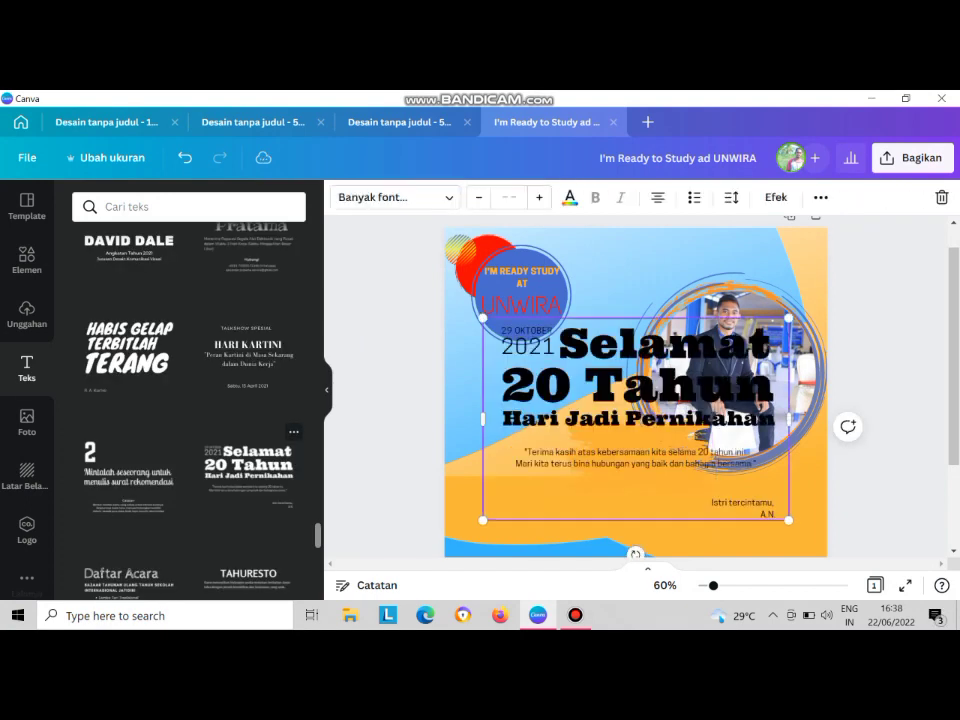
{"action": "left_click", "coordinate": [529, 347]}
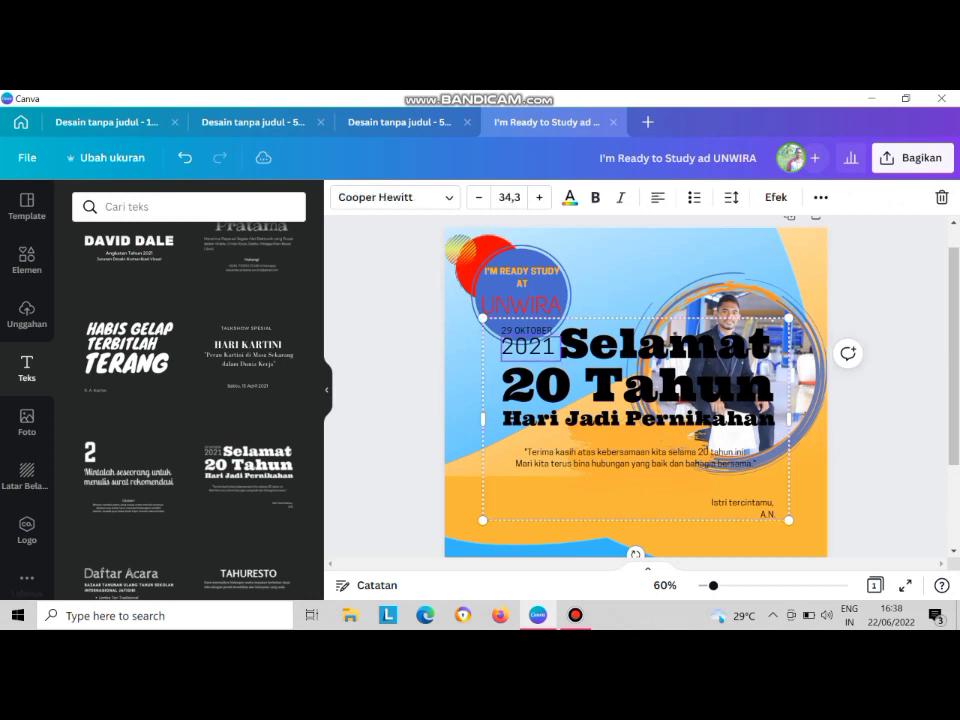
{"action": "left_click_drag", "start_coordinate": [529, 347], "coordinate": [544, 351]}
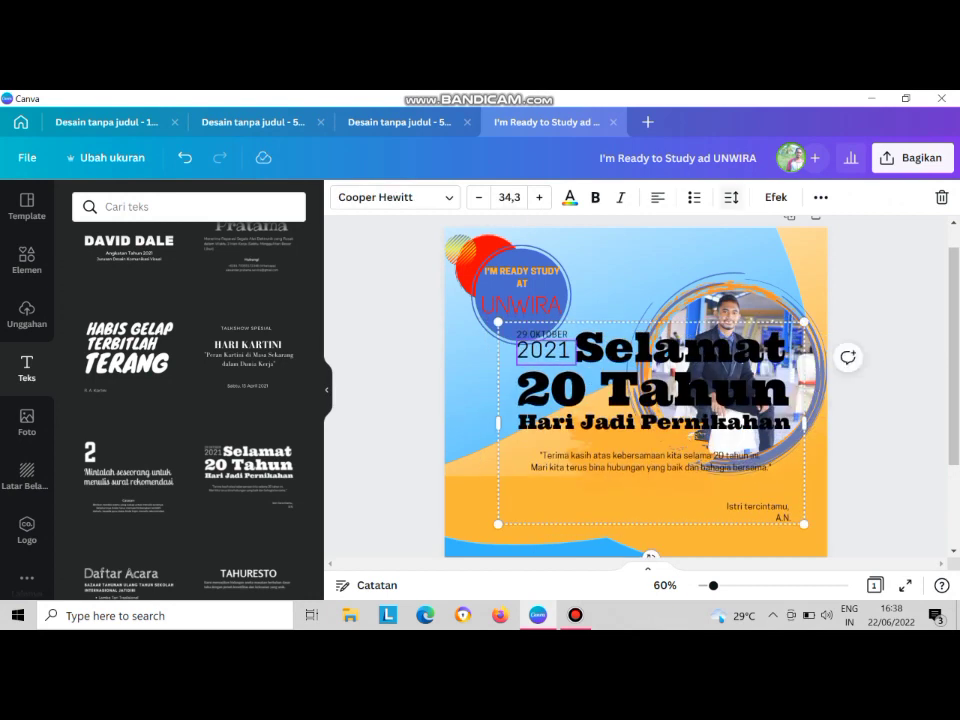
{"action": "left_click", "coordinate": [820, 197]}
{"action": "left_click", "coordinate": [595, 233]}
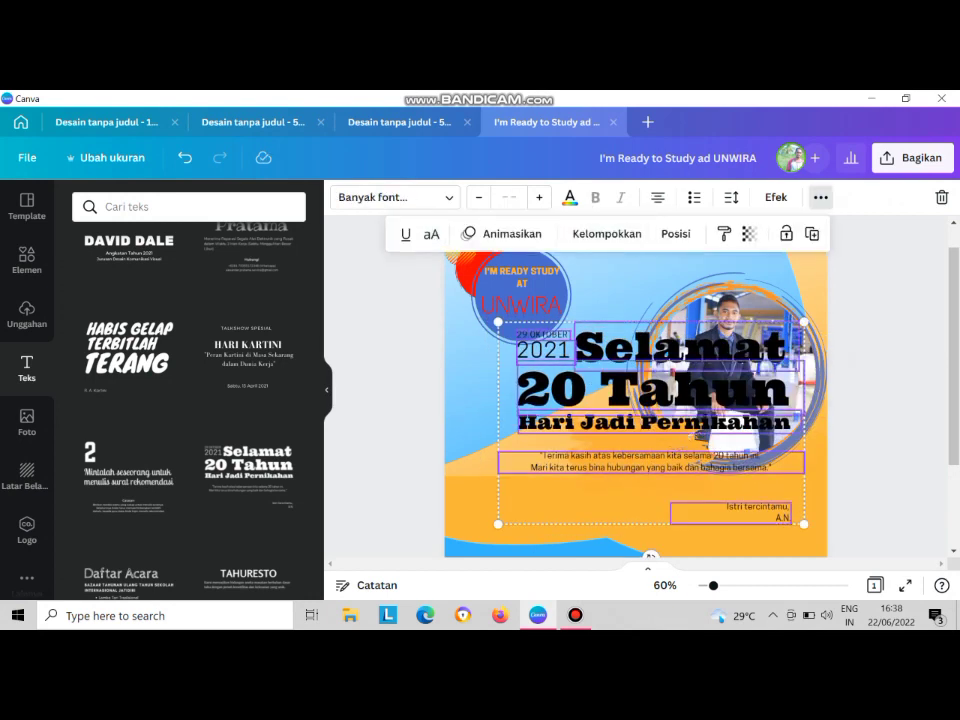
{"action": "left_click", "coordinate": [820, 197]}
{"action": "left_click", "coordinate": [820, 197]}
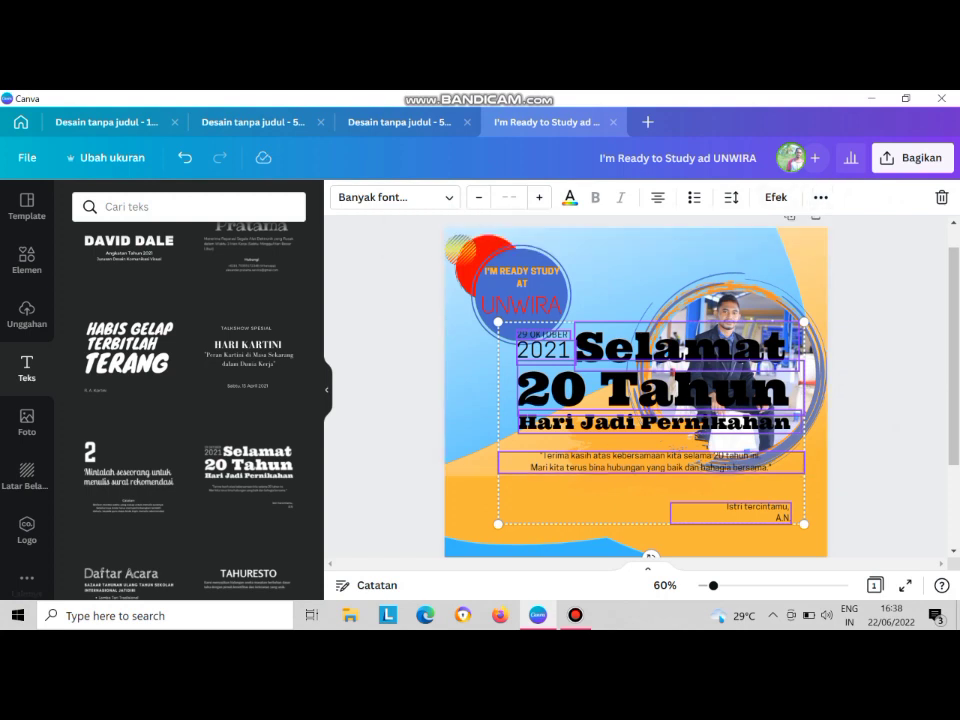
{"action": "left_click_drag", "start_coordinate": [650, 388], "coordinate": [662, 367]}
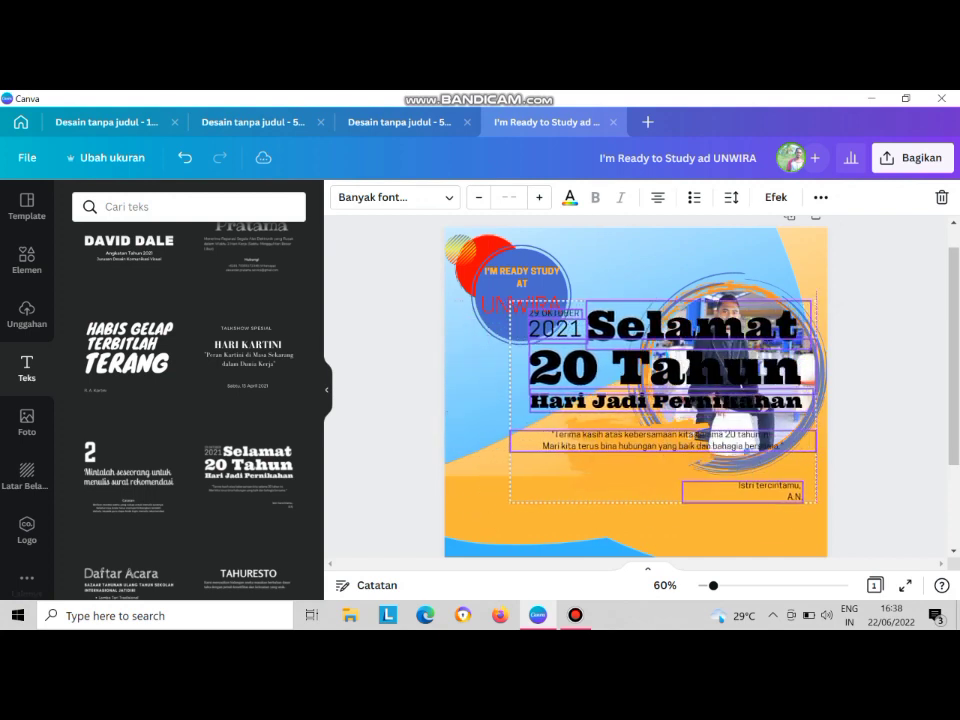
{"action": "left_click", "coordinate": [735, 520]}
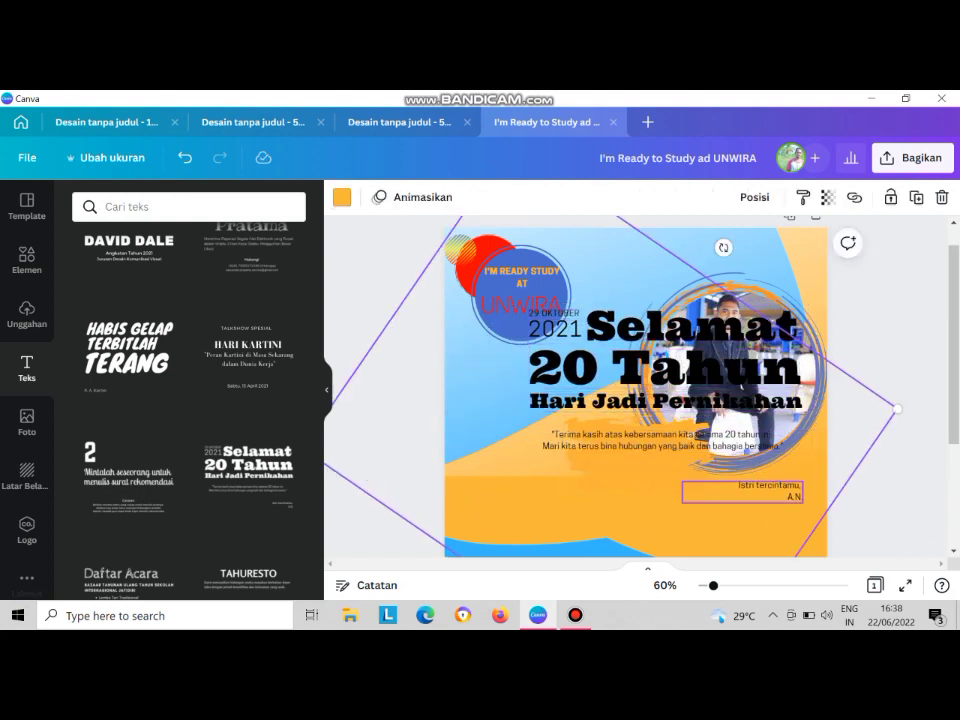
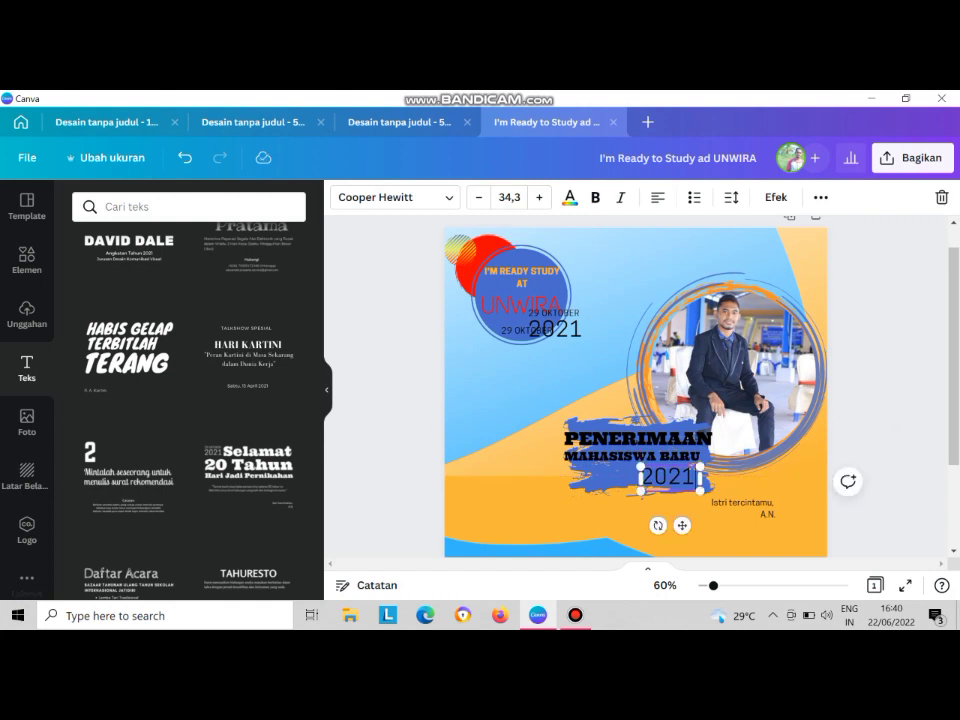
Change the year under "MAHASISWA BARU" to 2022 and set its font size to 30
{"action": "type", "text": "2"}
{"action": "left_click", "coordinate": [509, 197]}
{"action": "key", "text": "Return"}
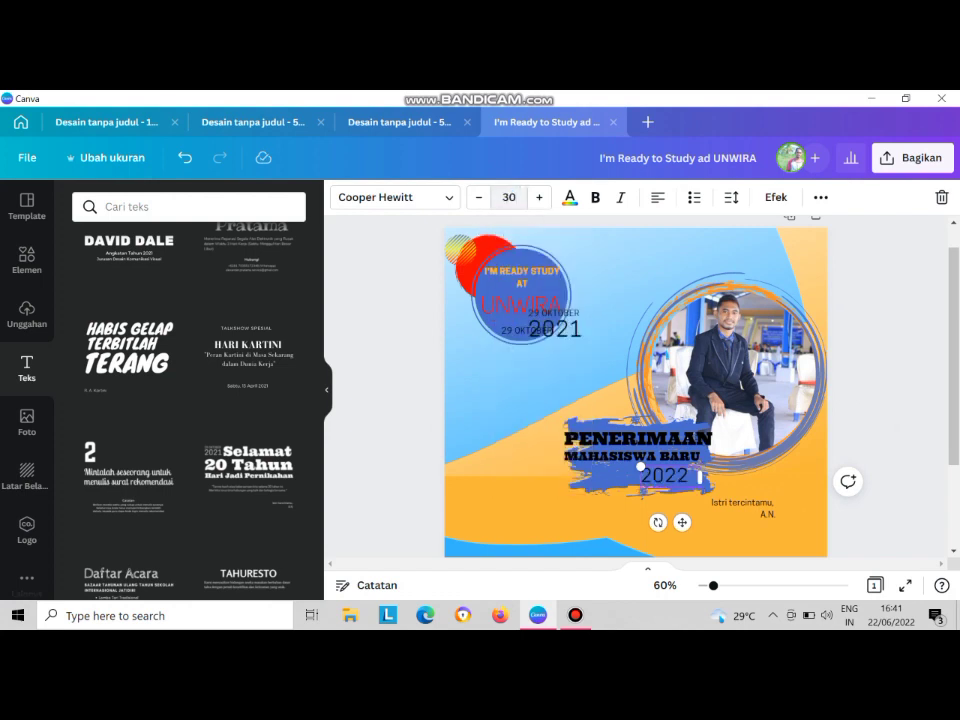
Delete the leftover "2021" text and both "29 OKTOBER" texts overlapping the blue badge circle
{"action": "left_click", "coordinate": [560, 329]}
{"action": "key", "text": "Delete"}
{"action": "left_click", "coordinate": [566, 314]}
{"action": "key", "text": "Delete"}
{"action": "left_click", "coordinate": [545, 331]}
{"action": "key", "text": "Delete"}
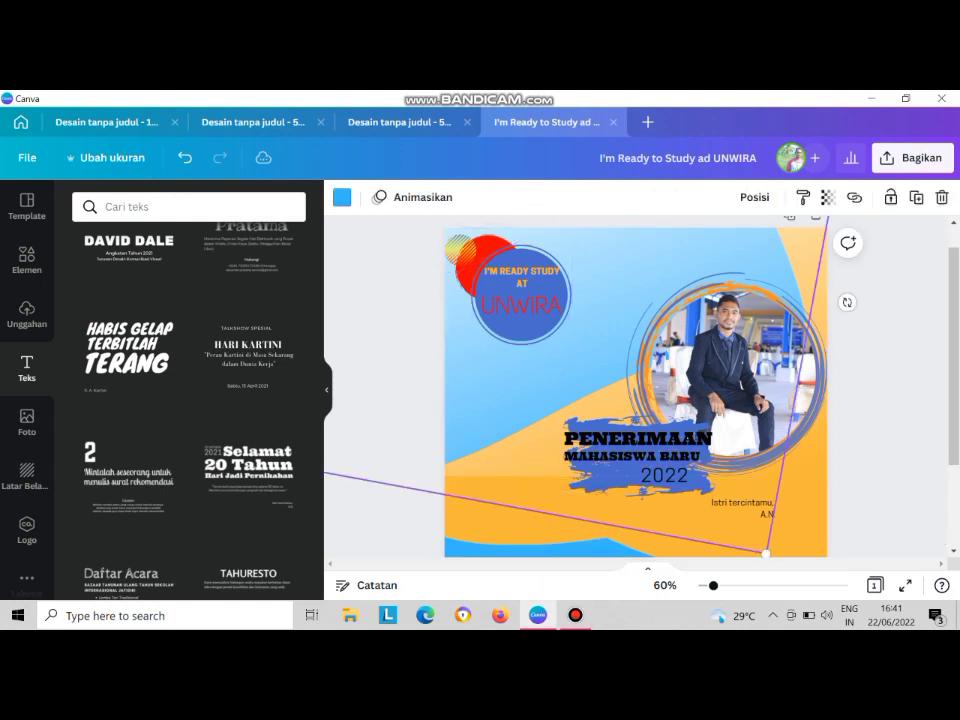
Add the "HARI KARTINI" text combination, place it over the upper half of the design and ungroup it
{"action": "left_click", "coordinate": [248, 355]}
{"action": "left_click_drag", "start_coordinate": [630, 383], "coordinate": [624, 323]}
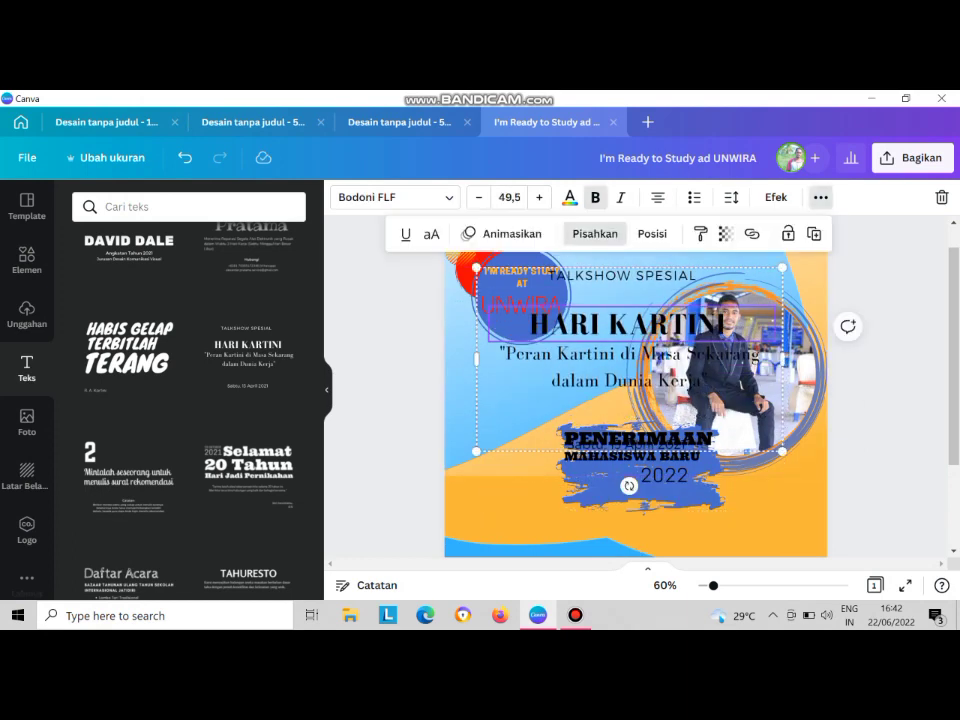
{"action": "left_click", "coordinate": [594, 231]}
{"action": "key", "text": "Delete"}
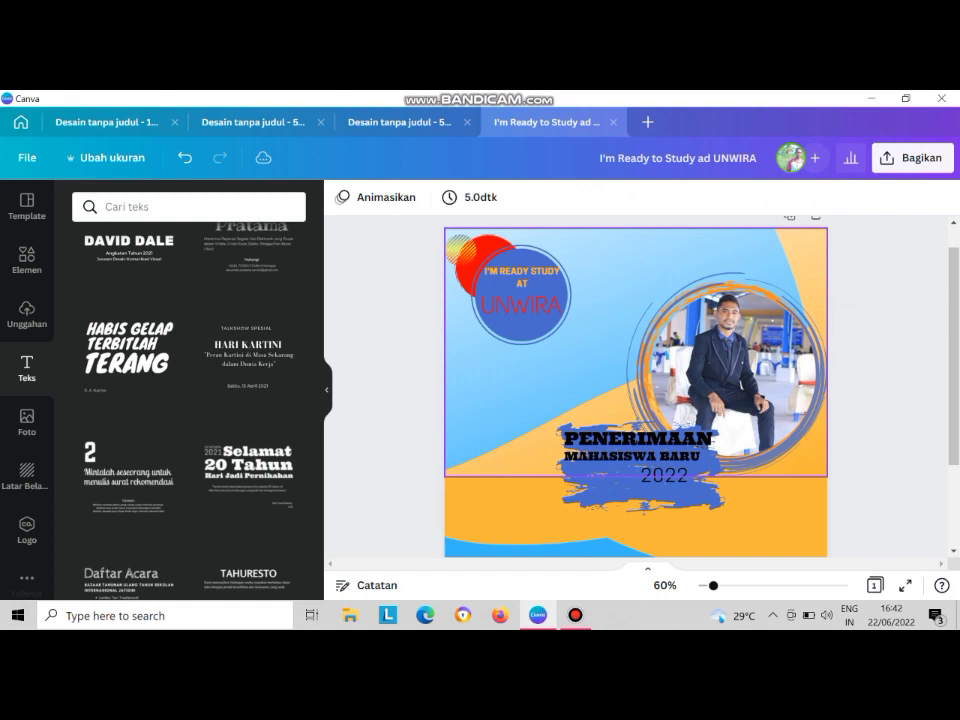
{"action": "key", "text": "ctrl+z"}
{"action": "key", "text": "ctrl+z"}
{"action": "key", "text": "ctrl+z"}
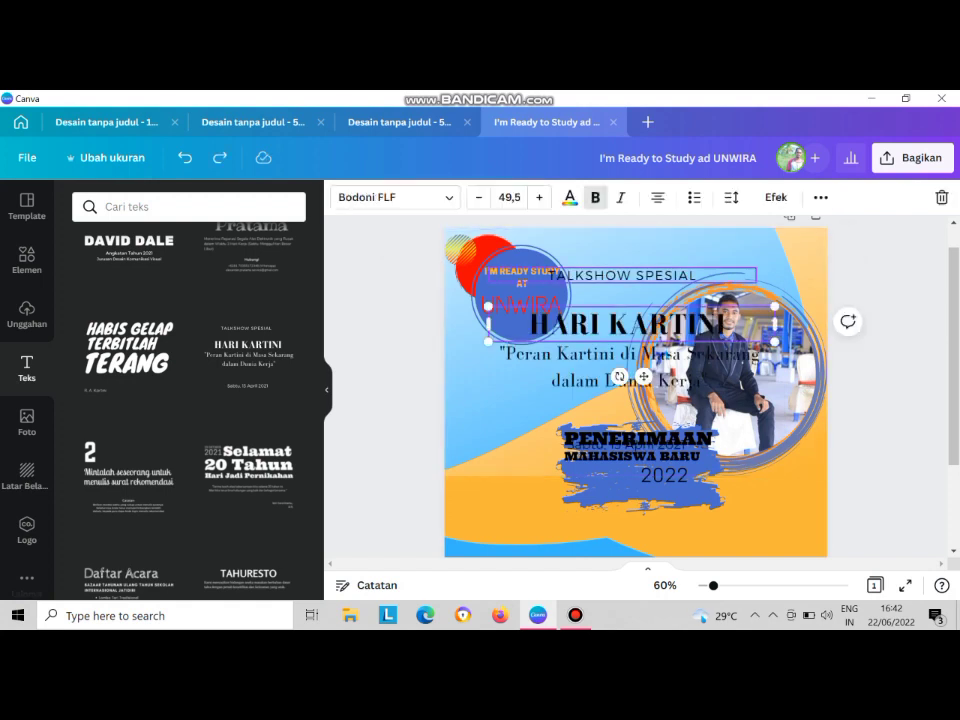
Delete the "TALKSHOW SPESIAL" line and replace the "HARI KARTINI" heading with "UNIVERSITAS KATOLIK WIDYA MANDIRA KUPANG" at the page's upper edge
{"action": "key", "text": "Delete"}
{"action": "left_click_drag", "start_coordinate": [626, 324], "coordinate": [634, 256]}
{"action": "double_click", "coordinate": [634, 256]}
{"action": "key", "text": "ctrl+a"}
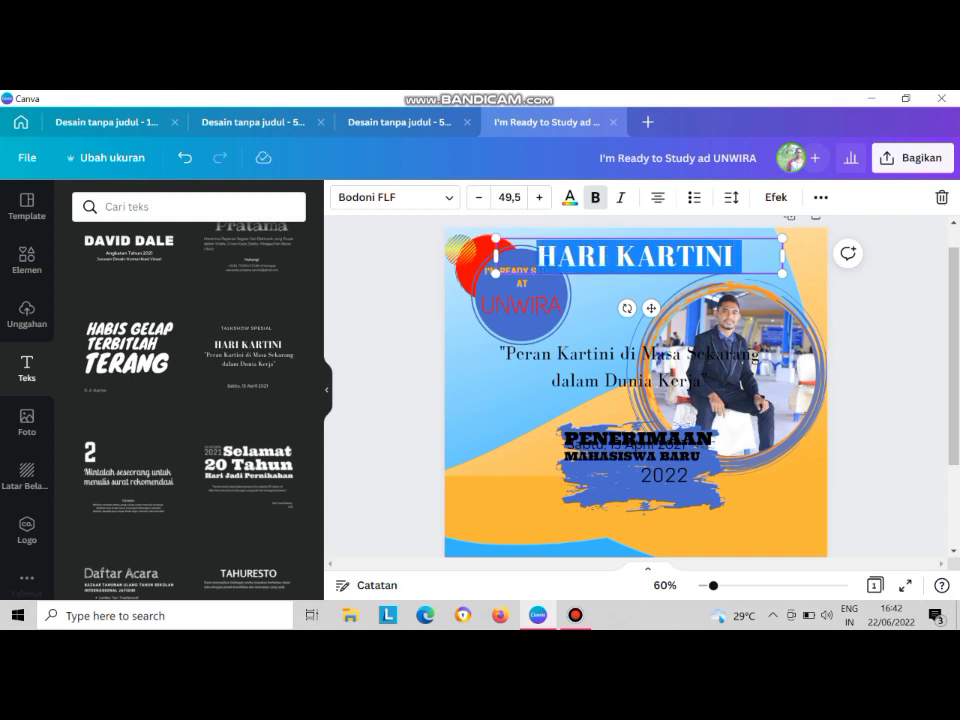
{"action": "type", "text": "UNIVERSITAS"}
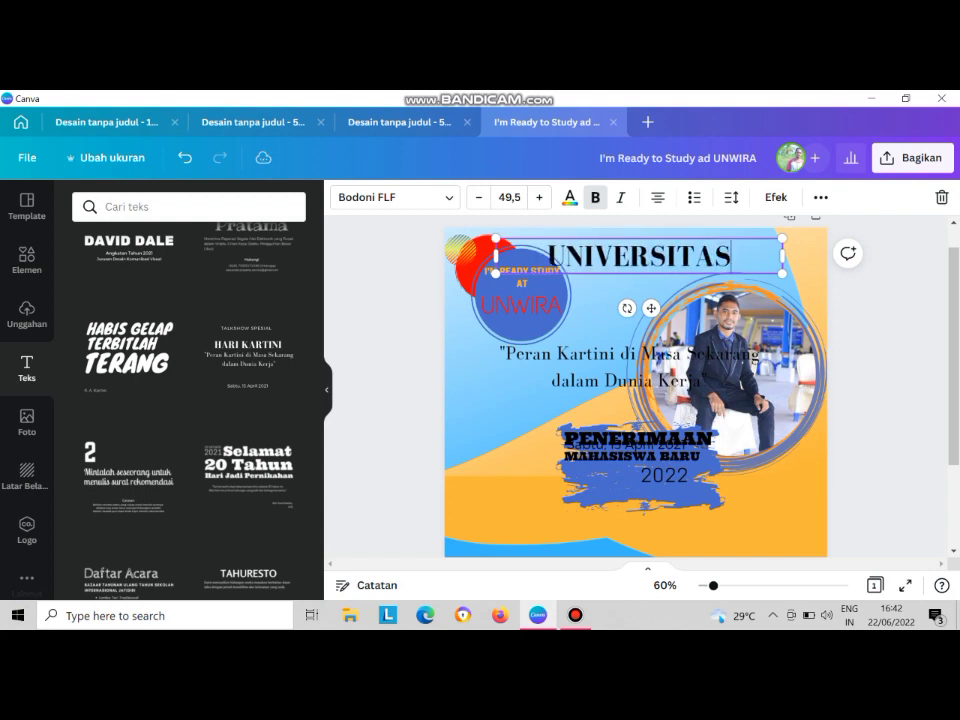
{"action": "type", "text": " KATOLIK WIDY"}
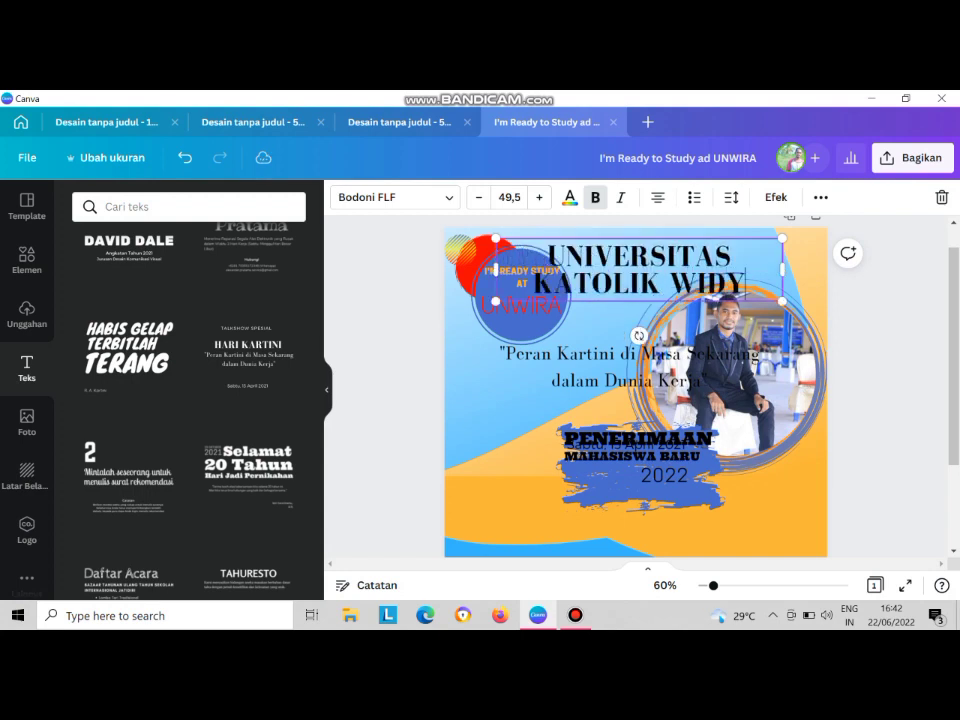
{"action": "type", "text": "A MANDIRA KUPANG"}
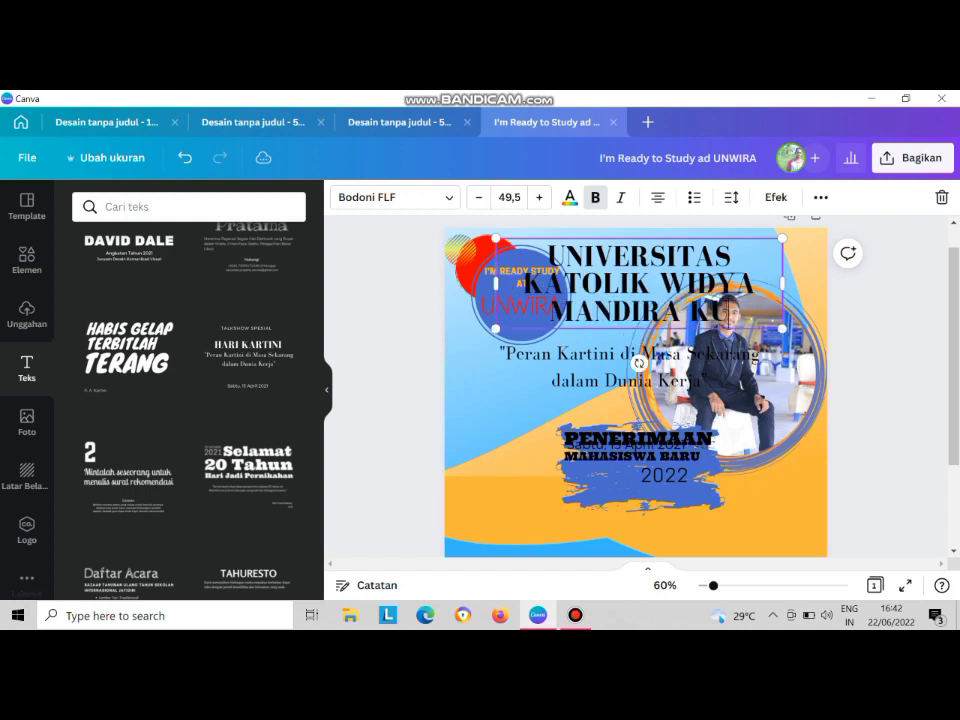
Set the university heading's font size to 20 and nudge it slightly down and to the right
{"action": "key", "text": "ctrl+a"}
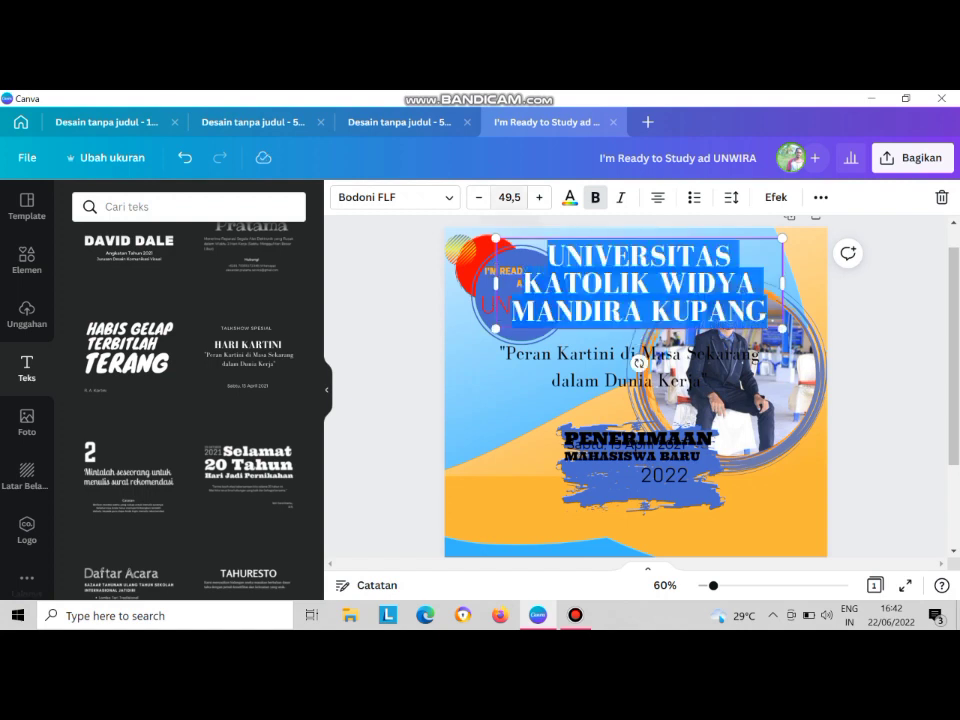
{"action": "left_click", "coordinate": [509, 198]}
{"action": "type", "text": "20"}
{"action": "key", "text": "Return"}
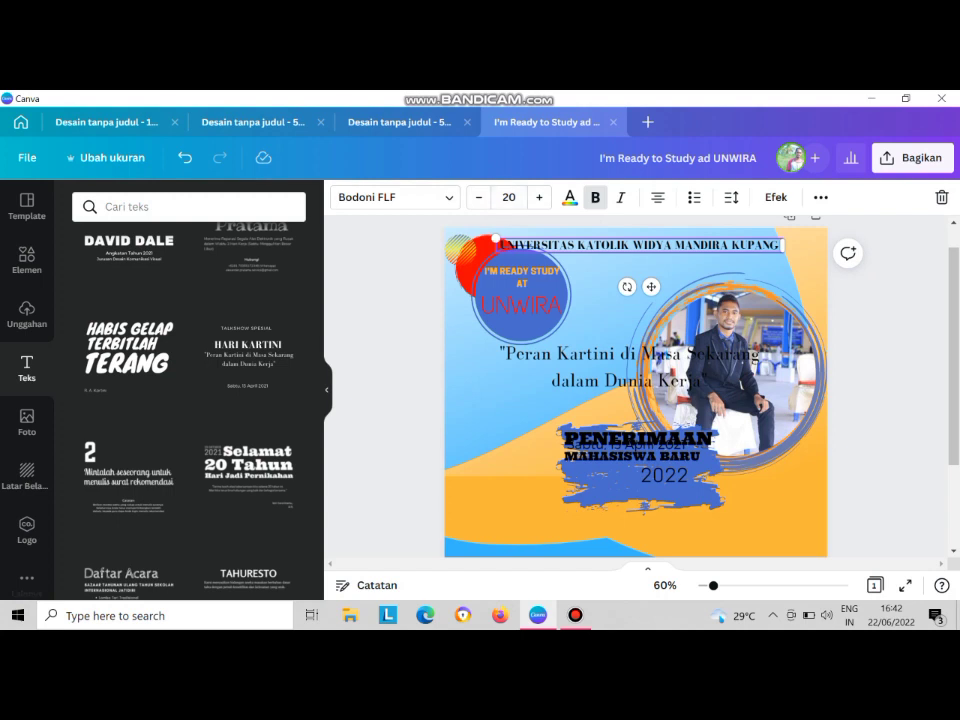
{"action": "left_click", "coordinate": [560, 356]}
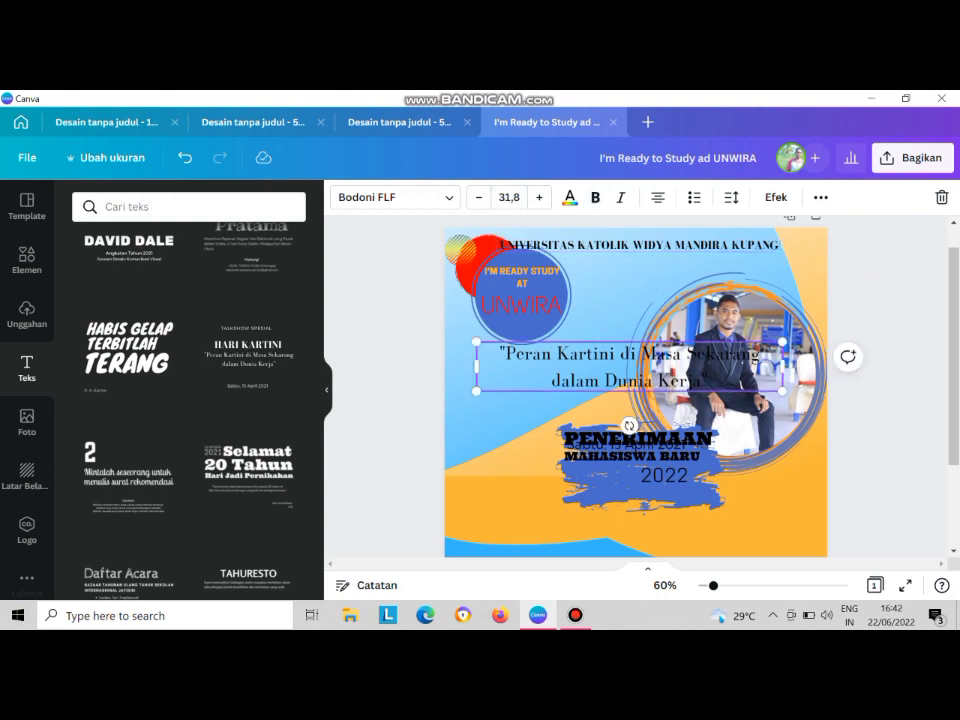
{"action": "mouse_move", "coordinate": [640, 245]}
{"action": "left_mouse_down"}
{"action": "mouse_move", "coordinate": [673, 243]}
{"action": "mouse_move", "coordinate": [656, 249]}
{"action": "mouse_move", "coordinate": [645, 212]}
{"action": "mouse_move", "coordinate": [647, 251]}
{"action": "left_mouse_up"}
Delete the leftover "Peran Kartini" quote and the date line over the "PENERIMAAN" text
{"action": "left_click", "coordinate": [620, 367]}
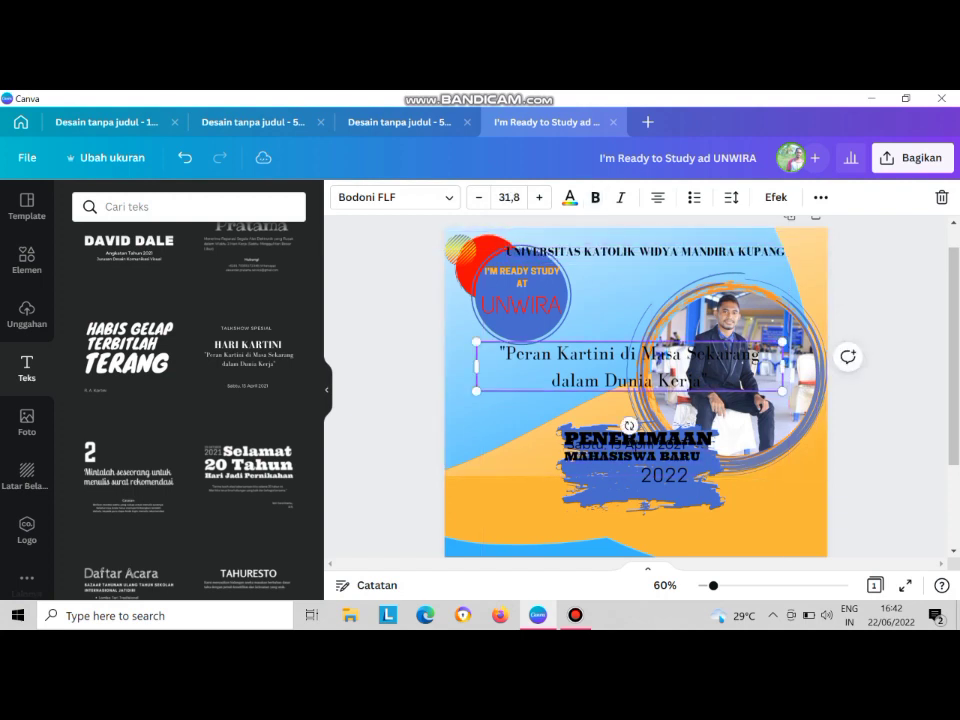
{"action": "key", "text": "Delete"}
{"action": "left_click", "coordinate": [627, 440]}
{"action": "key", "text": "Delete"}
Place the peach brushed rectangle from the "Persegi panjang" elements behind the university heading and enlarge it to nearly the page width
{"action": "left_click", "coordinate": [26, 260]}
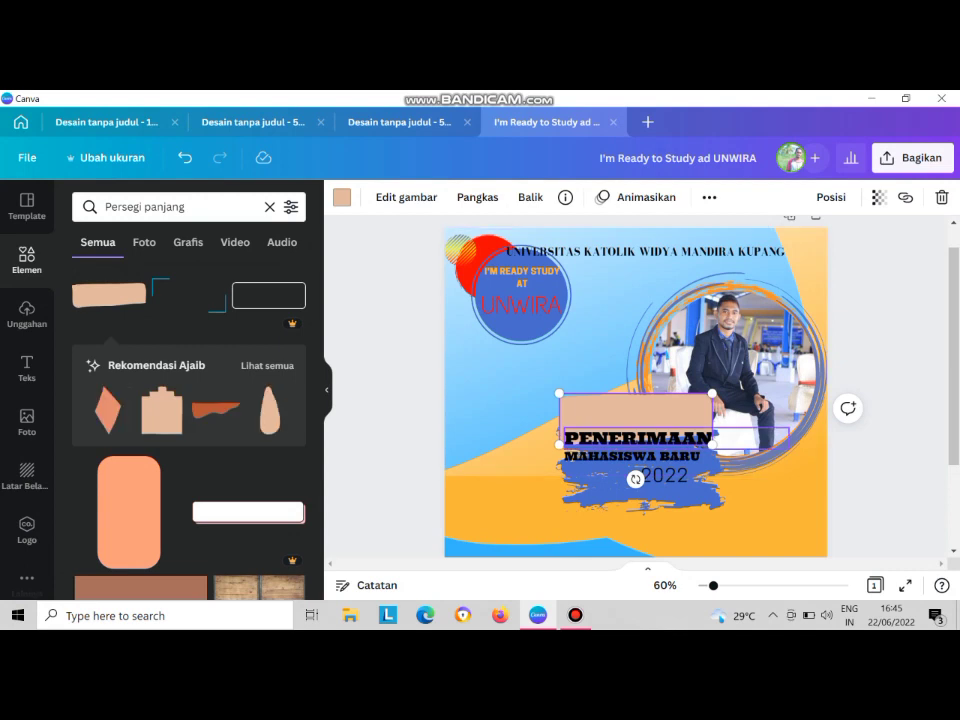
{"action": "left_click_drag", "start_coordinate": [610, 414], "coordinate": [586, 331]}
{"action": "left_click_drag", "start_coordinate": [663, 357], "coordinate": [625, 345]}
{"action": "left_click_drag", "start_coordinate": [567, 326], "coordinate": [560, 254]}
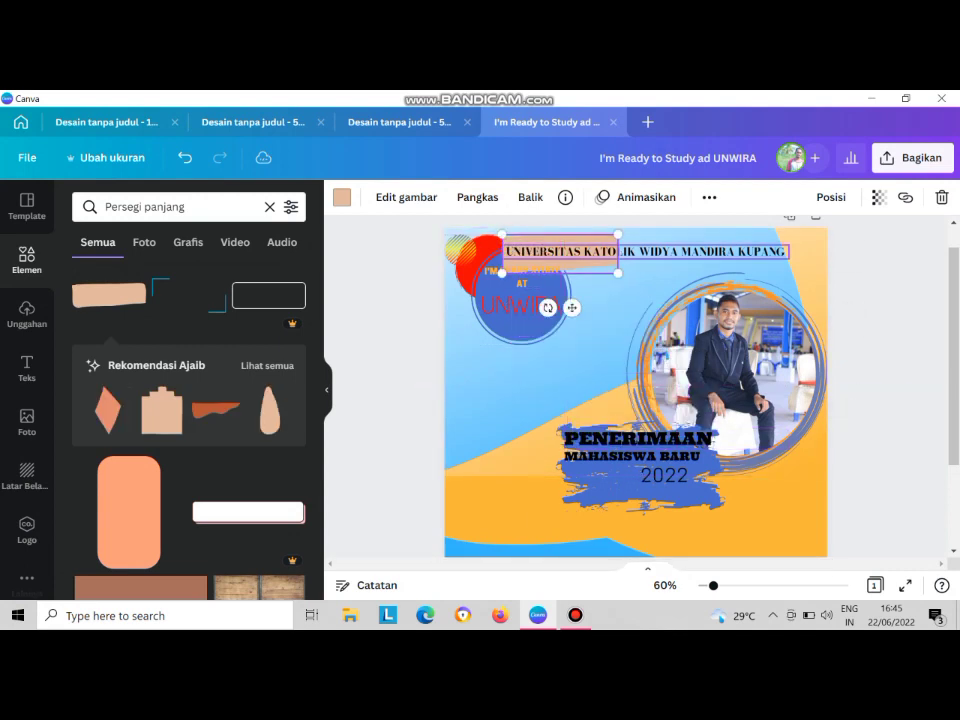
{"action": "left_click_drag", "start_coordinate": [618, 273], "coordinate": [812, 280]}
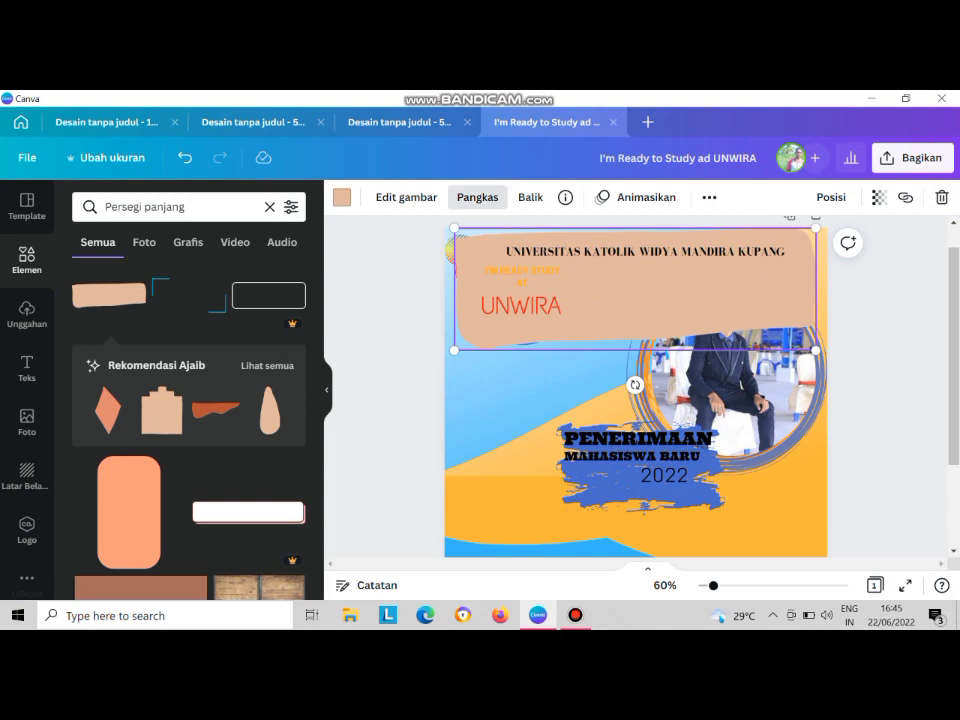
Crop the peach rectangle from above into a thin strip and move it up behind the university heading
{"action": "left_click", "coordinate": [478, 197]}
{"action": "left_click_drag", "start_coordinate": [455, 229], "coordinate": [456, 307]}
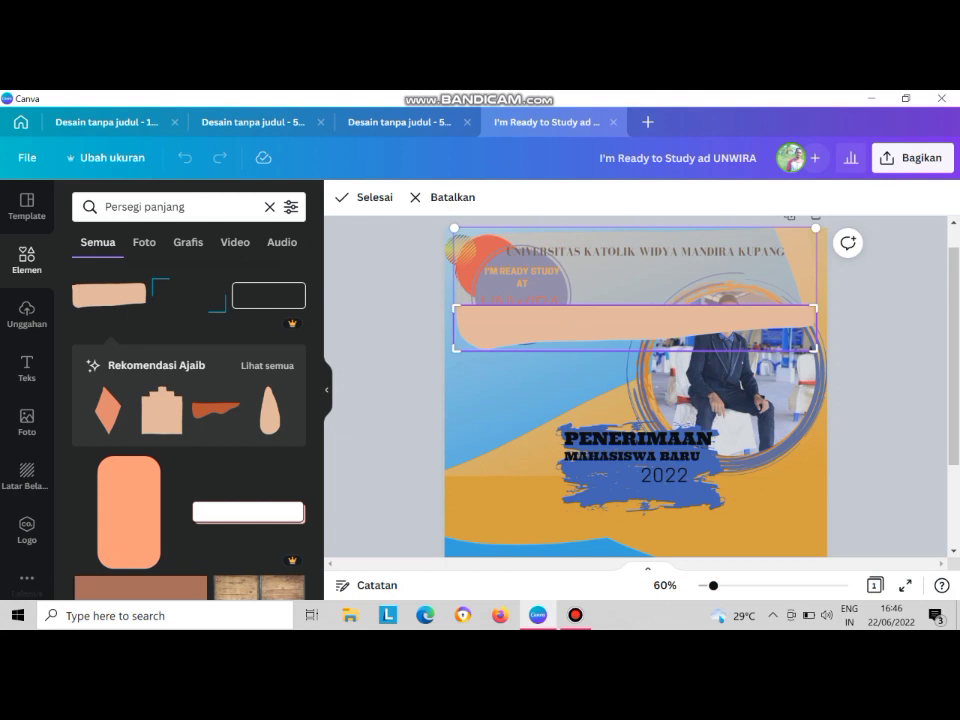
{"action": "left_click", "coordinate": [365, 197]}
{"action": "left_click_drag", "start_coordinate": [647, 385], "coordinate": [637, 318]}
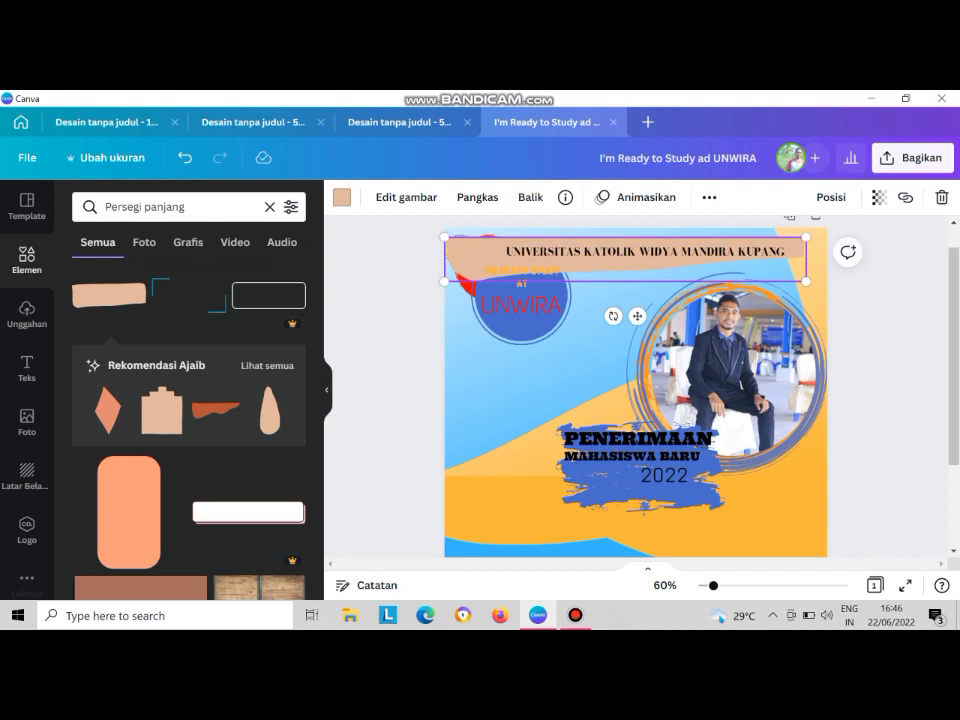
Send the peach strip backward one layer at a time until the blue and striped badge circles sit in front of it
{"action": "right_click", "coordinate": [468, 255]}
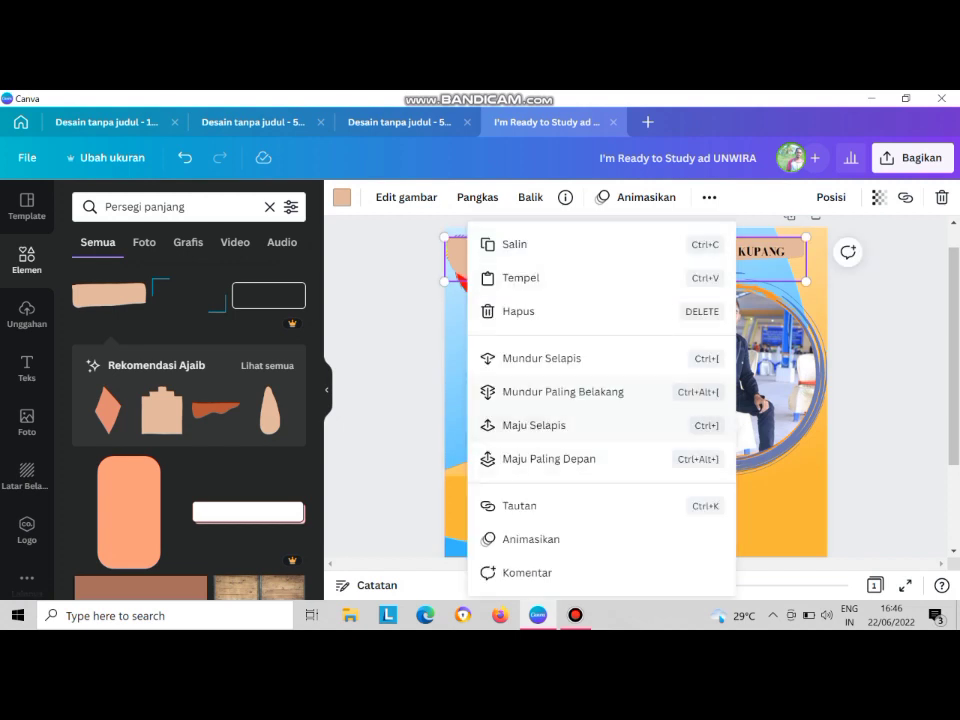
{"action": "left_click", "coordinate": [541, 358]}
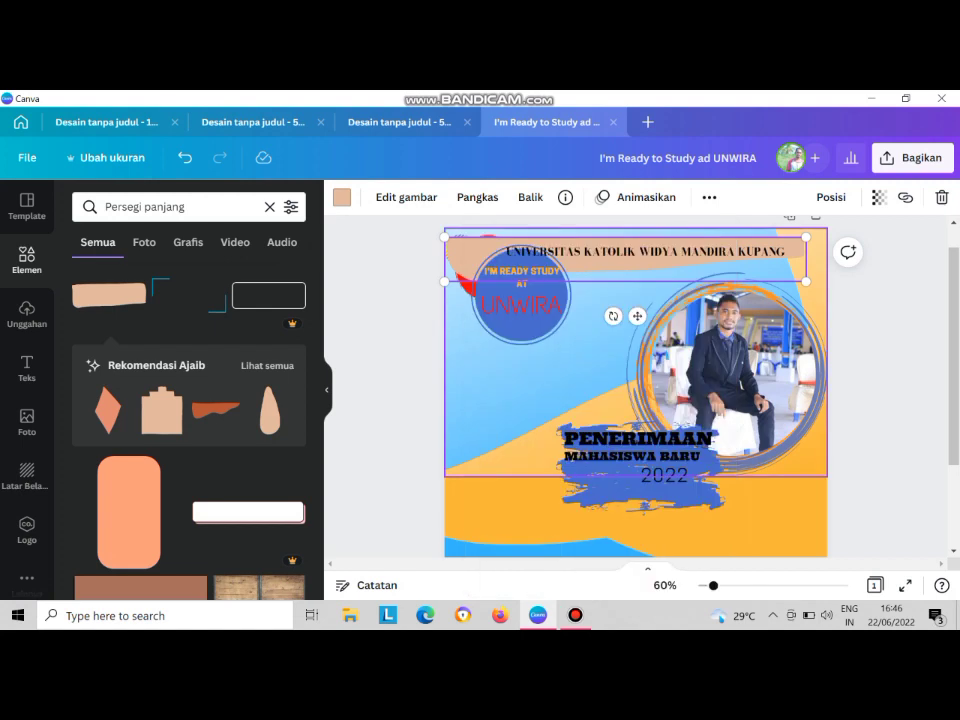
{"action": "right_click", "coordinate": [450, 267]}
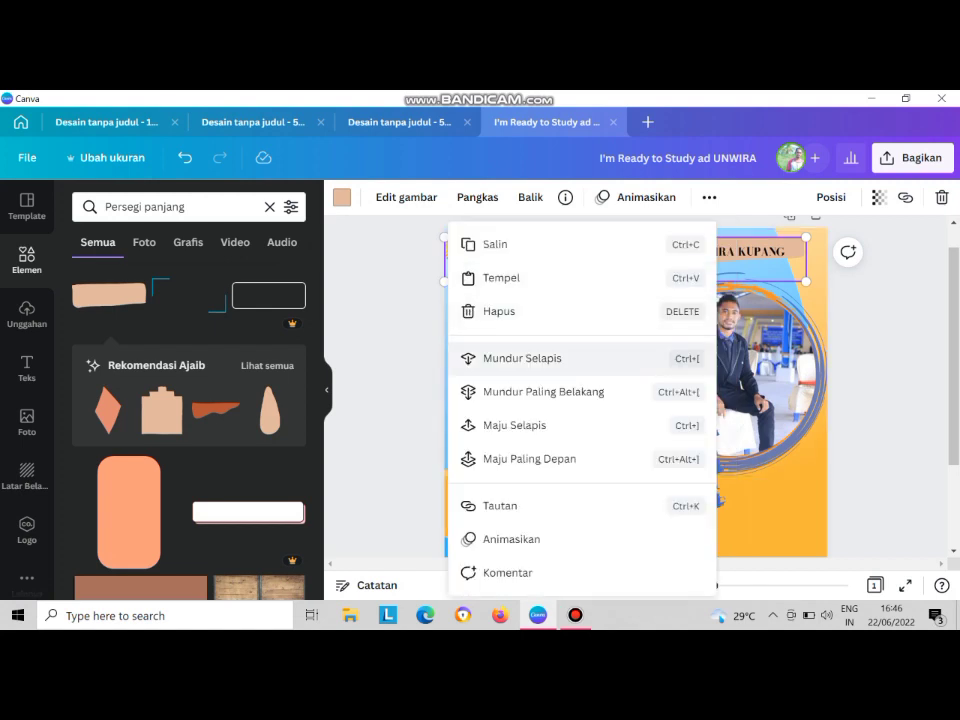
{"action": "left_click", "coordinate": [522, 358]}
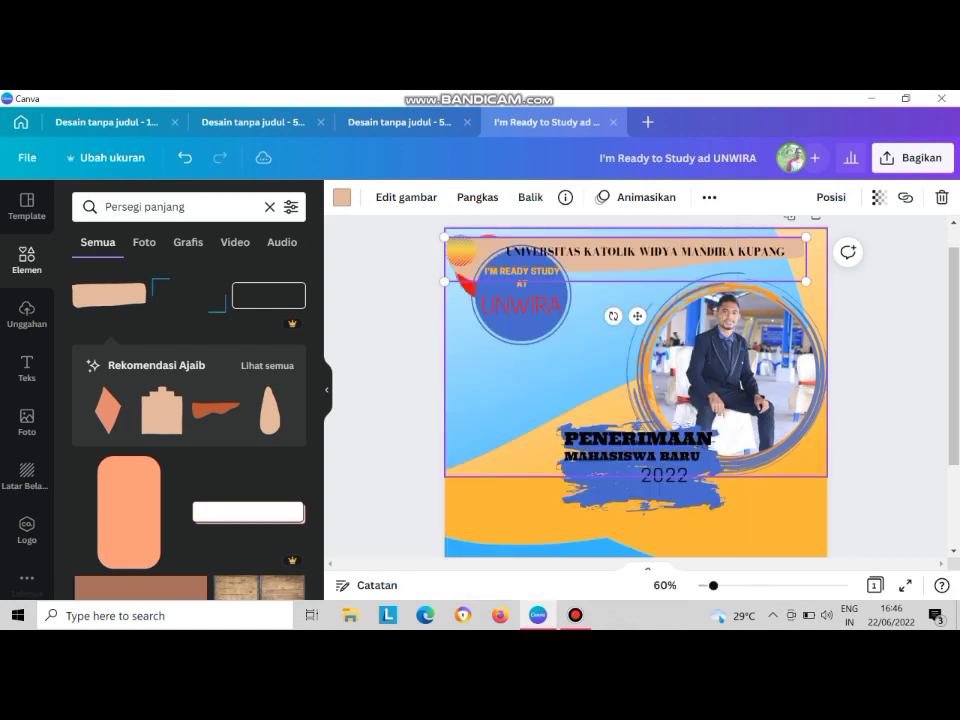
Shrink the black globe icon to a small symbol on the blue wave at the page's lower edge
{"action": "scroll", "coordinate": [522, 358], "scroll_direction": "up", "scroll_amount": 2}
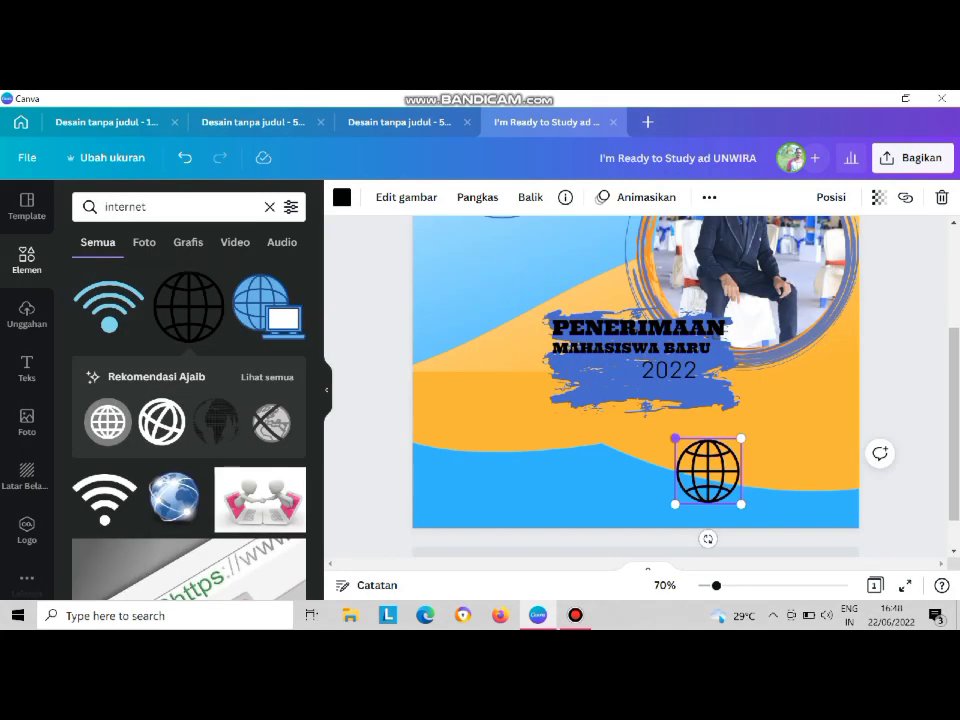
{"action": "left_click_drag", "start_coordinate": [675, 438], "coordinate": [721, 484]}
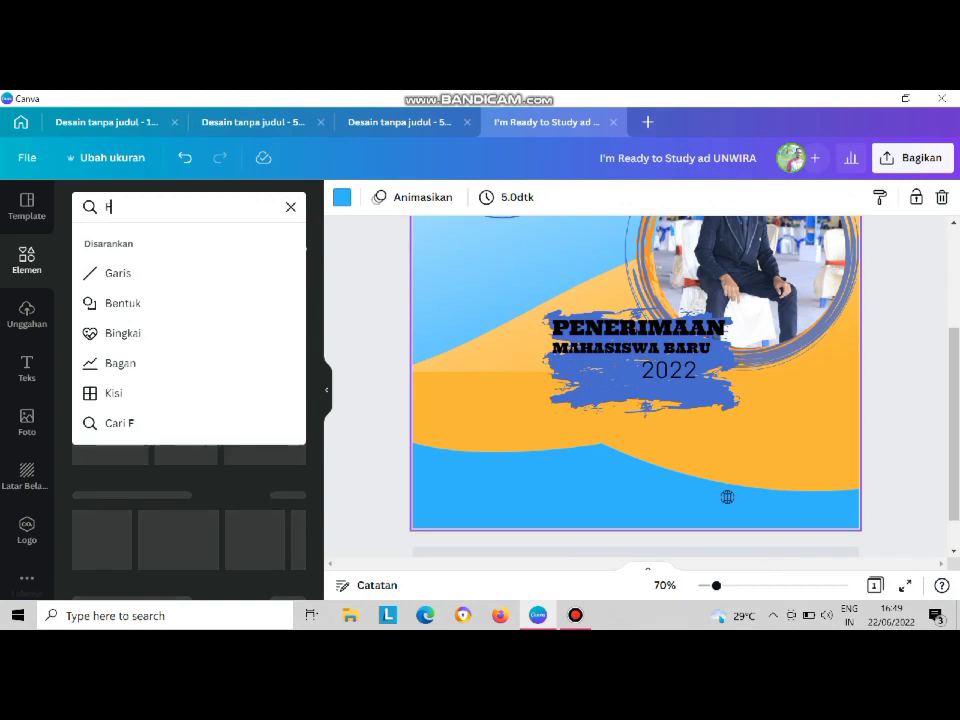
Search the elements for "facebook", add the square blue Facebook logo and shrink it near the globe icon on the lower blue wave
{"action": "type", "text": "ACEB"}
{"action": "key", "text": "Down"}
{"action": "key", "text": "Return"}
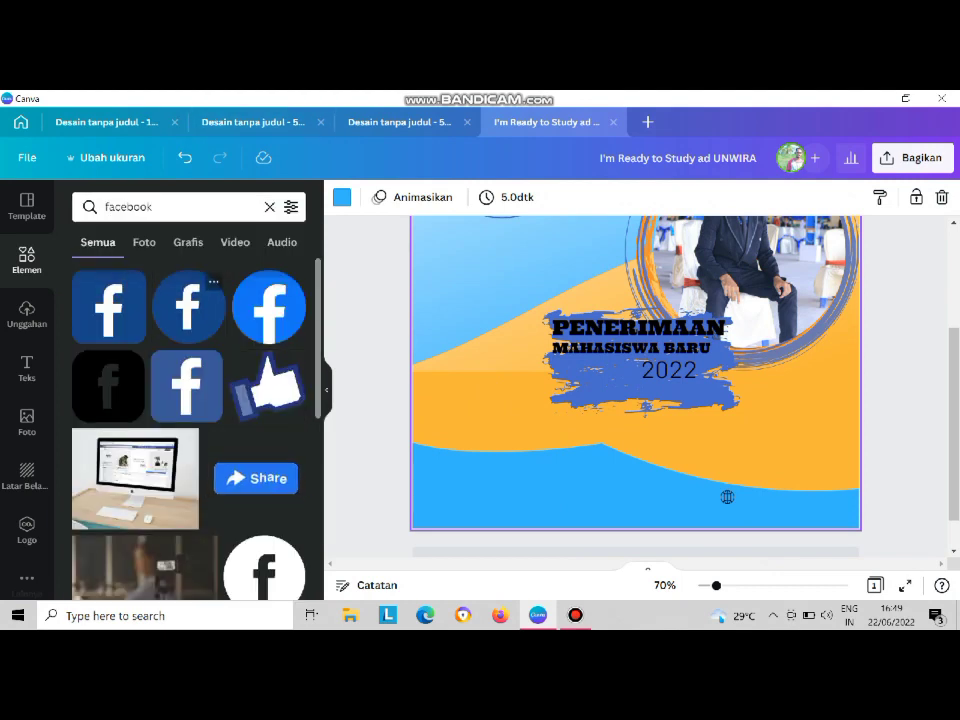
{"action": "left_click", "coordinate": [109, 307]}
{"action": "left_click_drag", "start_coordinate": [638, 318], "coordinate": [649, 496]}
{"action": "left_click_drag", "start_coordinate": [558, 393], "coordinate": [610, 445]}
{"action": "left_click_drag", "start_coordinate": [655, 487], "coordinate": [623, 451]}
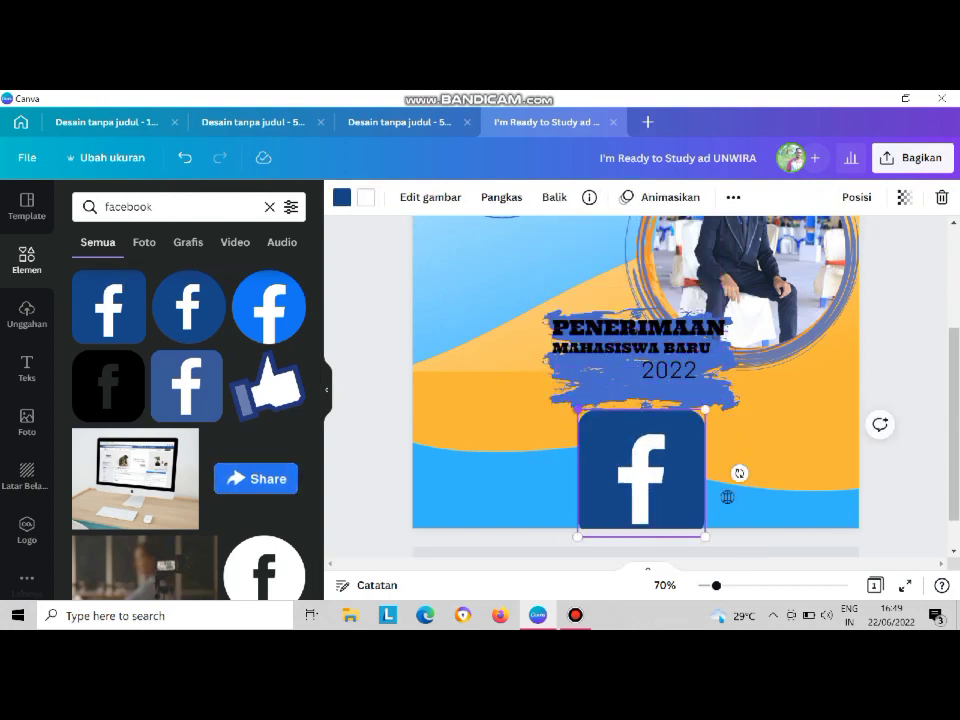
{"action": "left_click_drag", "start_coordinate": [578, 409], "coordinate": [638, 469]}
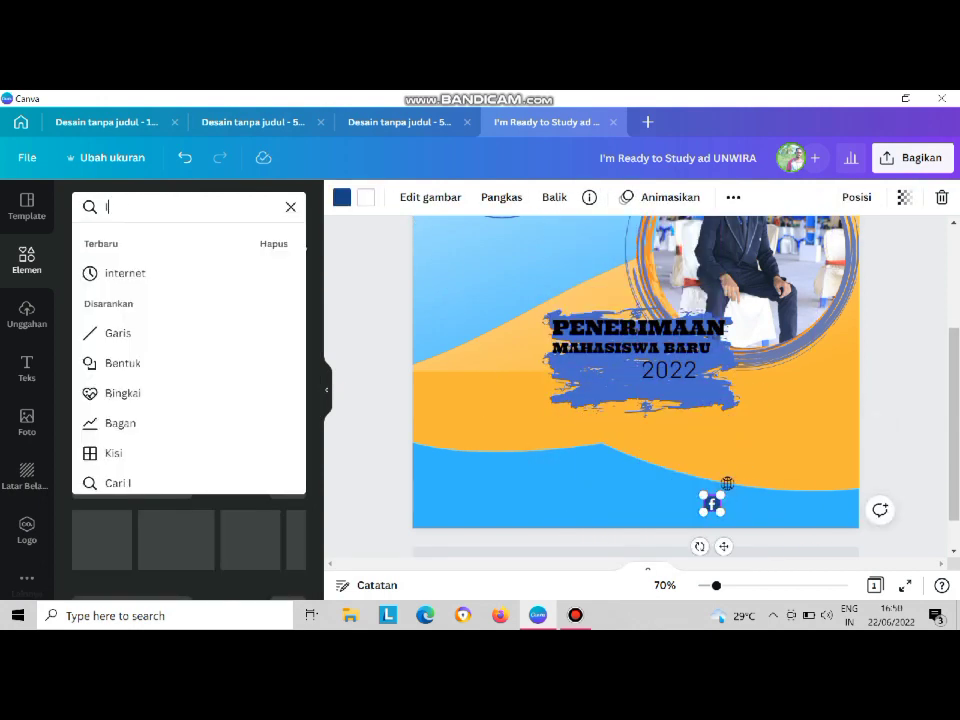
Search the elements for "instagram", add the gradient logo with the white camera and shrink it below the Facebook icon
{"action": "type", "text": "NSTAGRAM"}
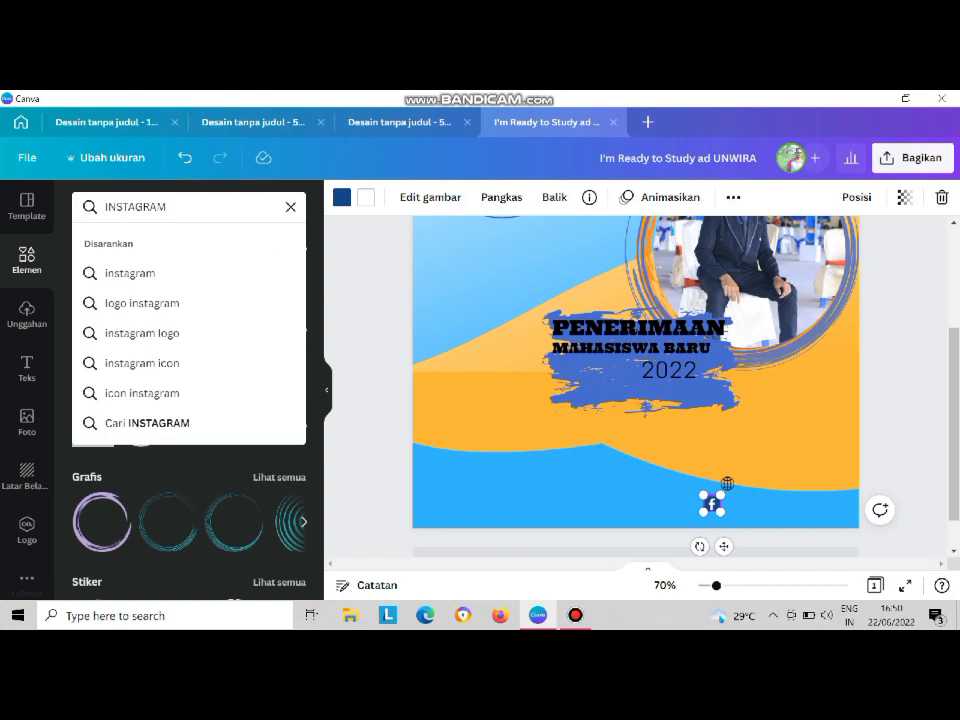
{"action": "left_click", "coordinate": [130, 273]}
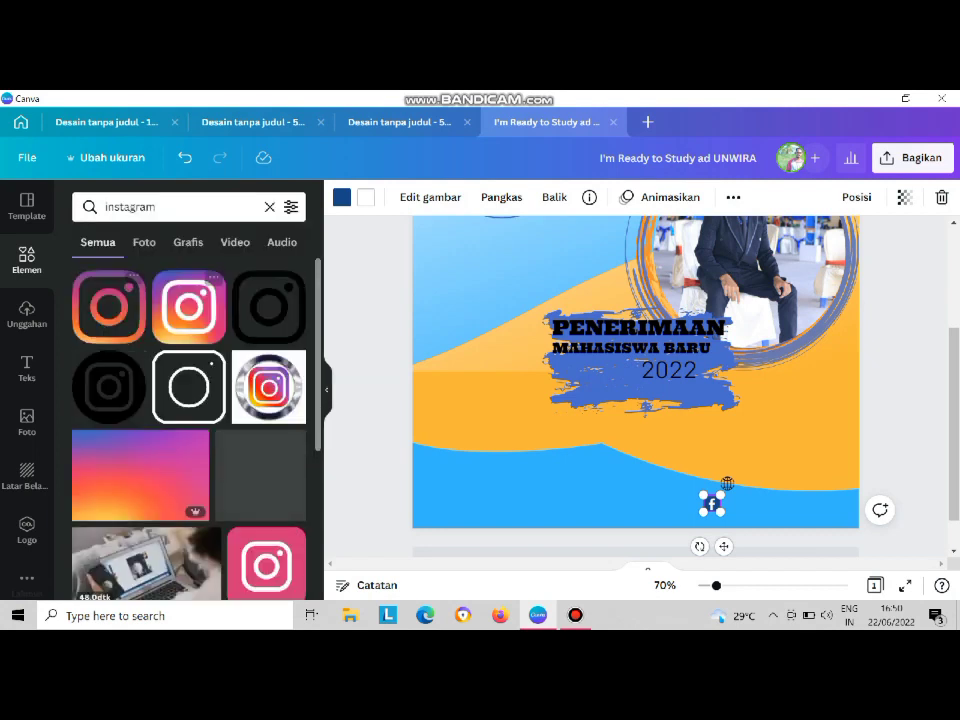
{"action": "left_click", "coordinate": [189, 306]}
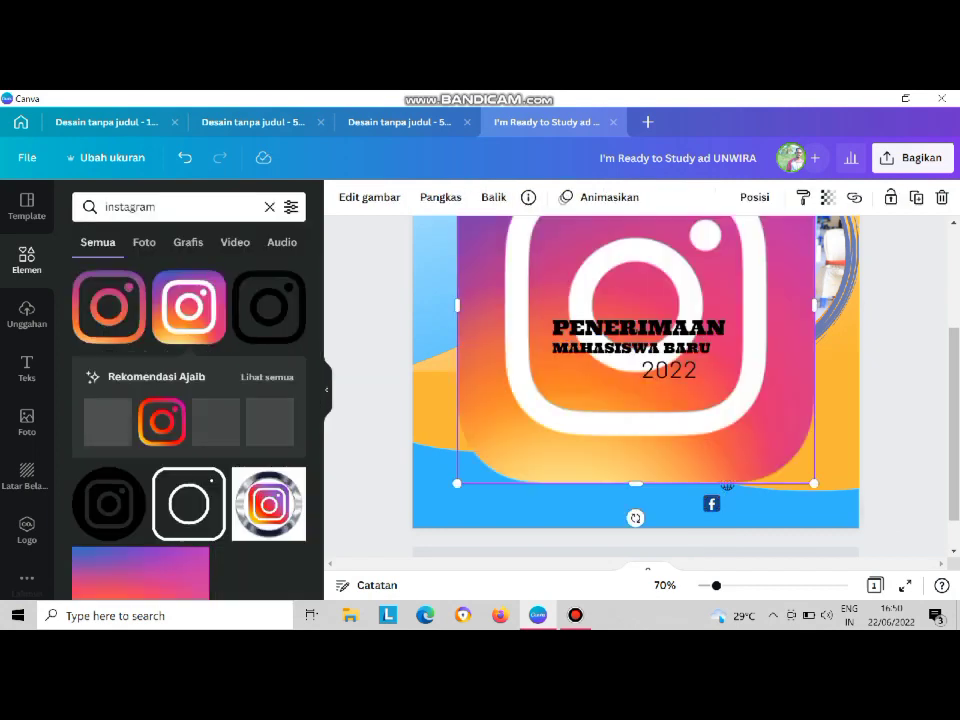
{"action": "left_click_drag", "start_coordinate": [457, 484], "coordinate": [630, 311]}
{"action": "left_click_drag", "start_coordinate": [708, 262], "coordinate": [578, 458]}
{"action": "left_click_drag", "start_coordinate": [500, 325], "coordinate": [662, 489]}
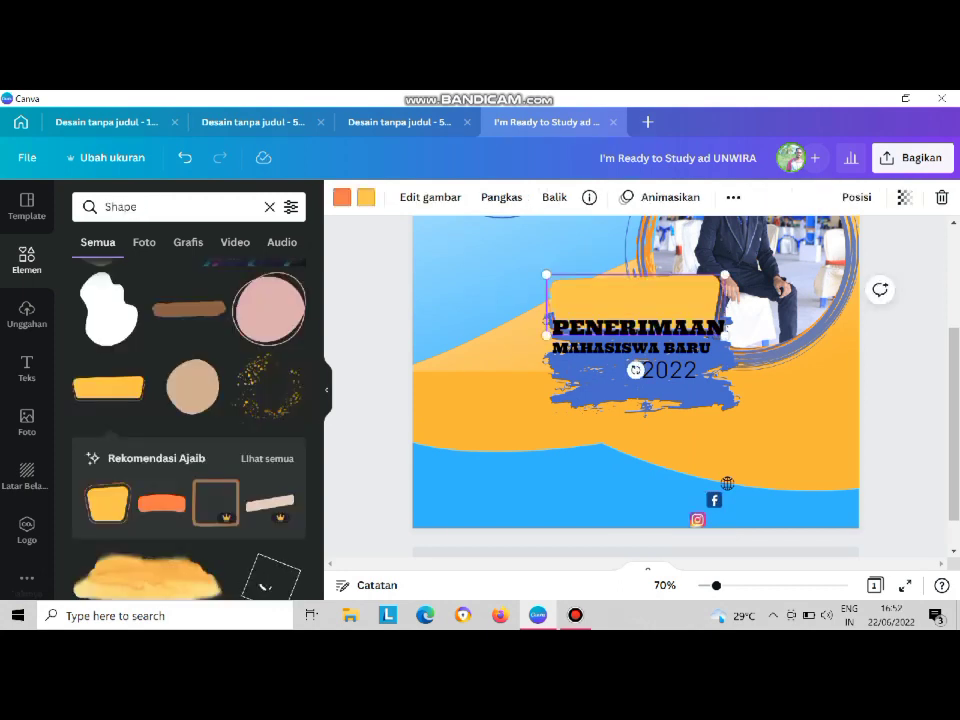
Move the yellow shape to the page's lower-right corner and shrink the PMB.UNWIRA.AC.ID text beside the globe icon
{"action": "left_click_drag", "start_coordinate": [635, 370], "coordinate": [749, 568]}
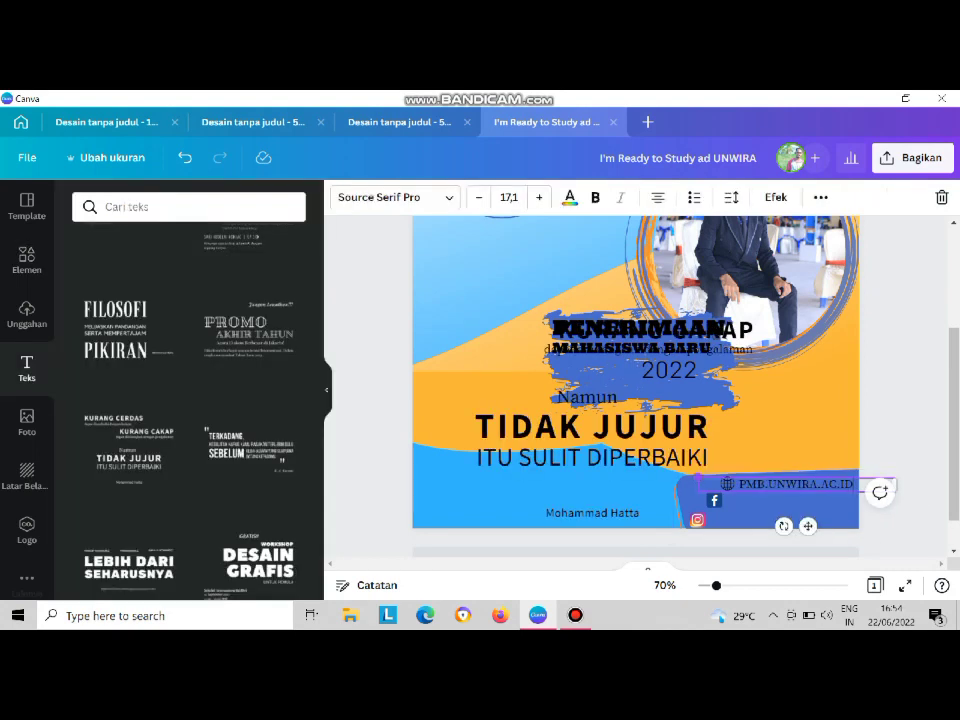
{"action": "left_click_drag", "start_coordinate": [697, 484], "coordinate": [748, 491]}
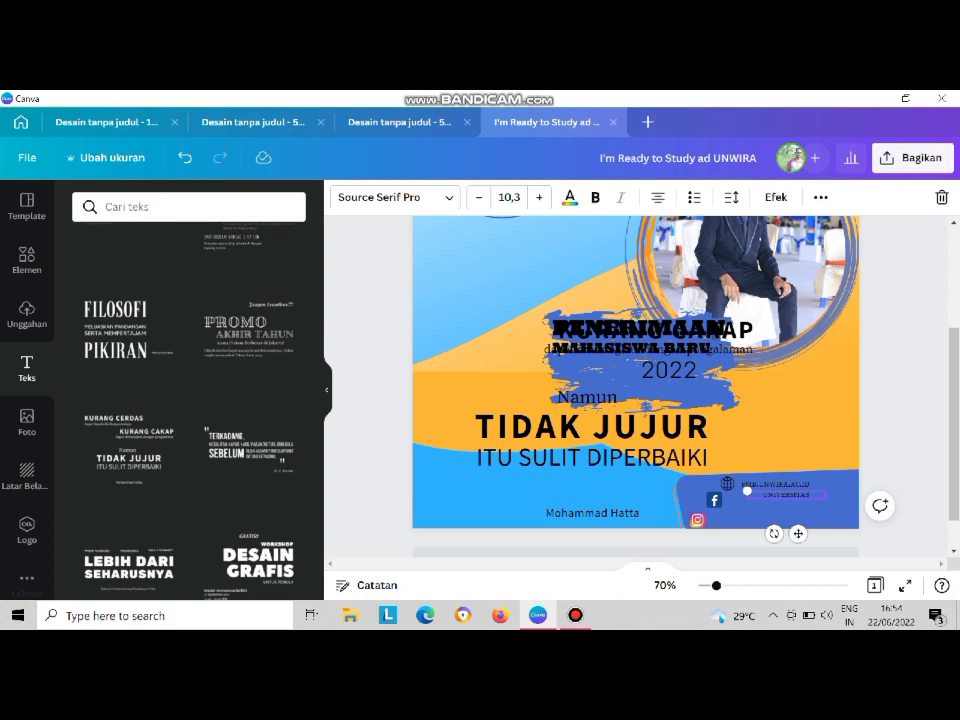
Recolour the blue contact panel behind the icons to the coral orange document colour
{"action": "left_click", "coordinate": [747, 491]}
{"action": "left_click", "coordinate": [366, 197]}
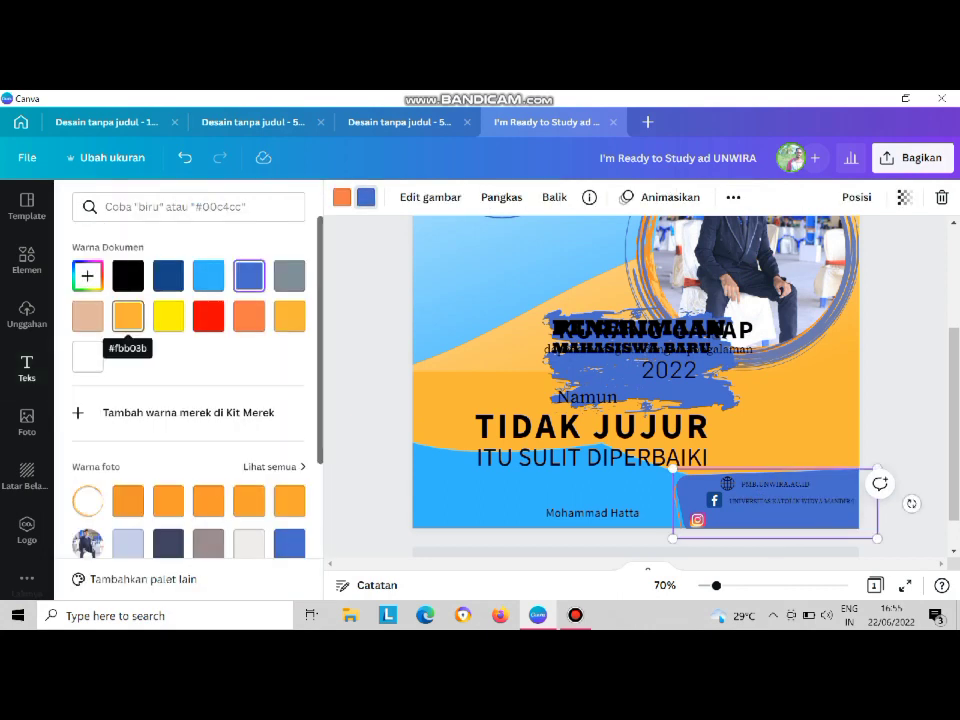
{"action": "left_click", "coordinate": [249, 316]}
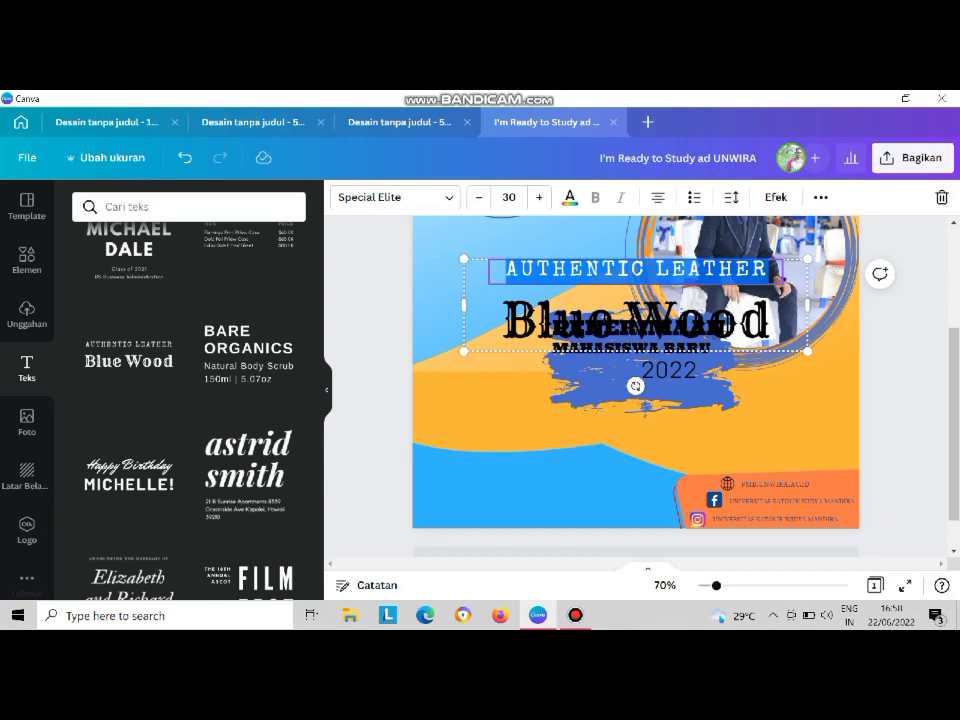
Replace "AUTHENTIC LEATHER" with "S1" and "Blue Wood" with "ILMU KOMUNIKASI" in the added text pair
{"action": "type", "text": "S1"}
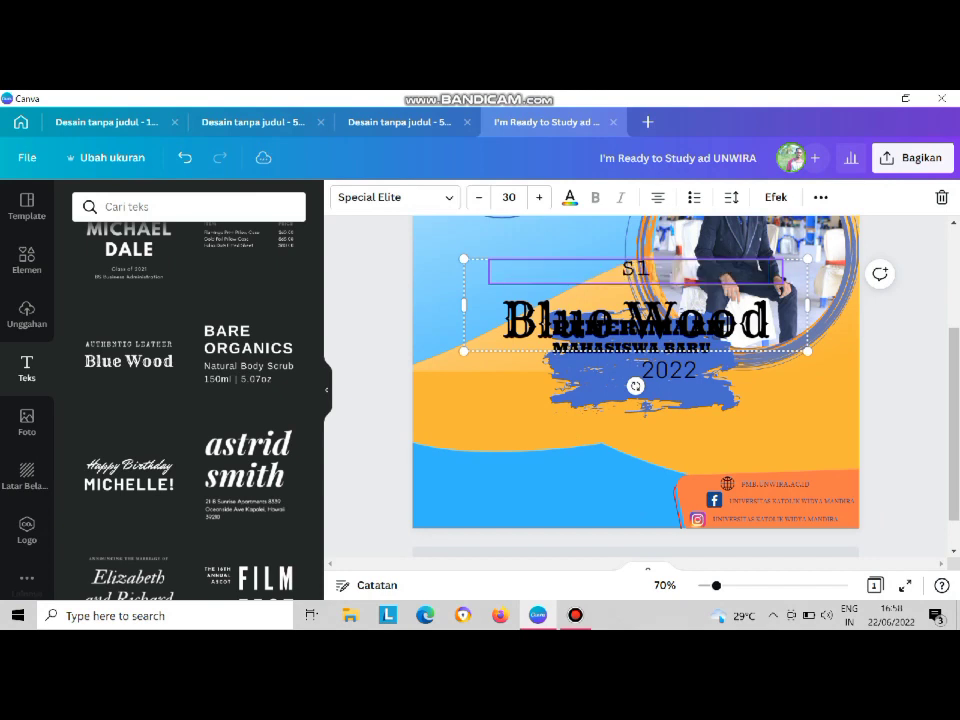
{"action": "left_click", "coordinate": [635, 320]}
{"action": "left_click", "coordinate": [635, 320]}
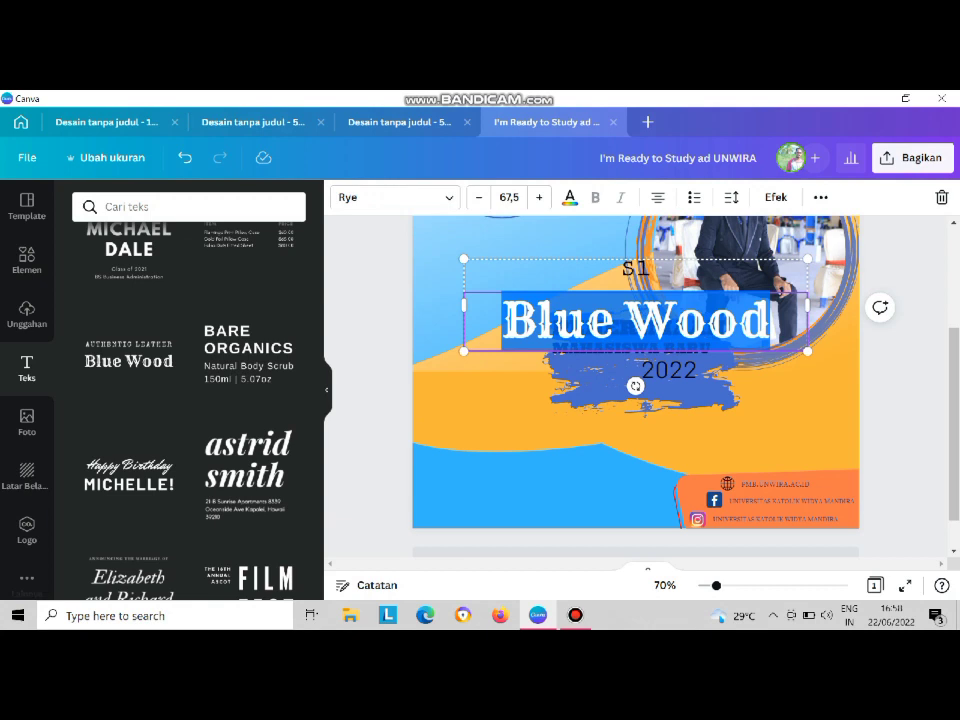
{"action": "key", "text": "BackSpace"}
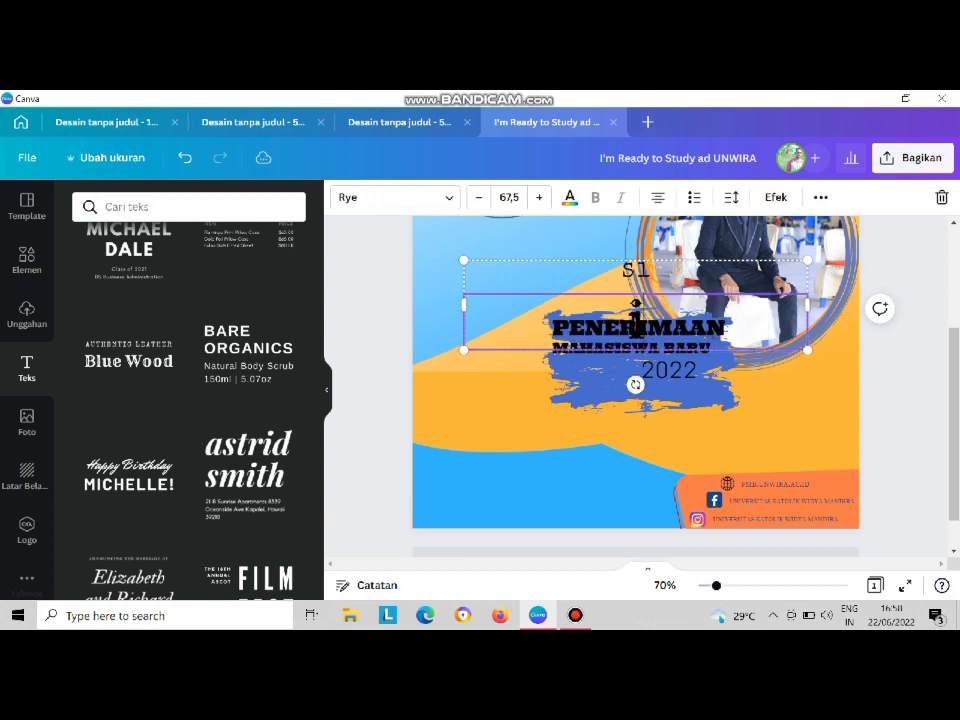
{"action": "type", "text": "ILMU KOMUNIKASI"}
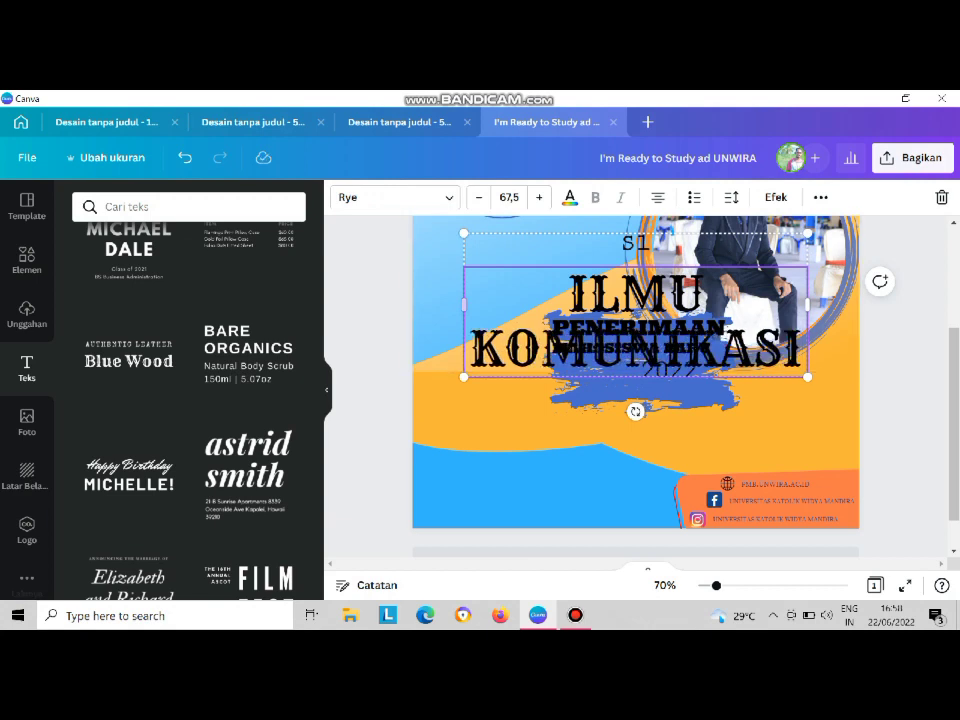
{"action": "key", "text": "ctrl+a"}
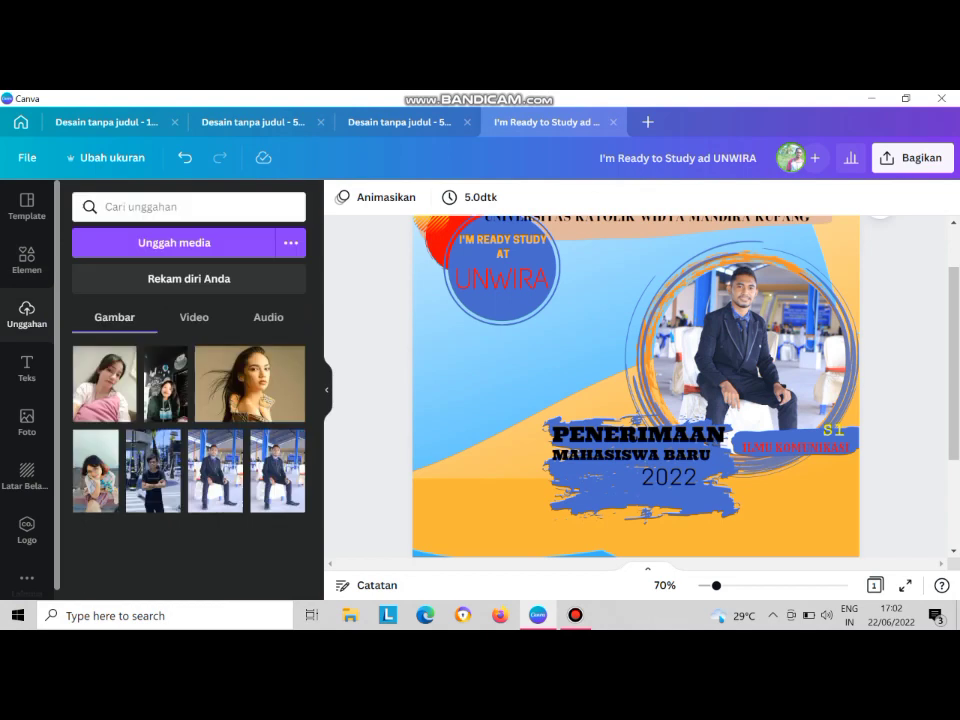
Add the uploaded photo of the man in the black T-shirt and try to remove its background
{"action": "left_click", "coordinate": [153, 470]}
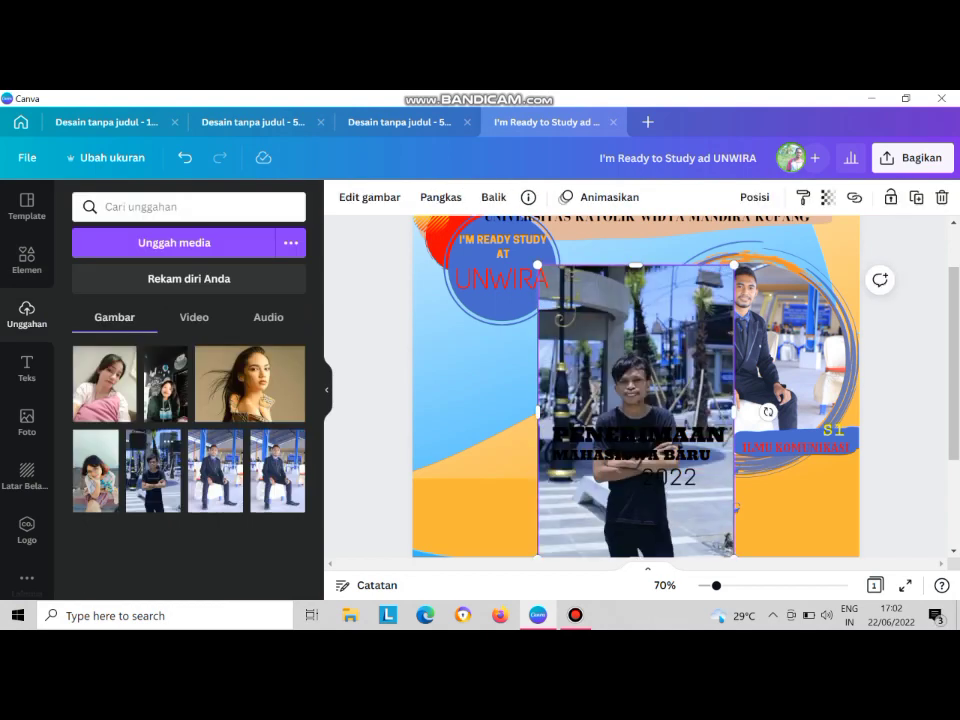
{"action": "left_click", "coordinate": [369, 197]}
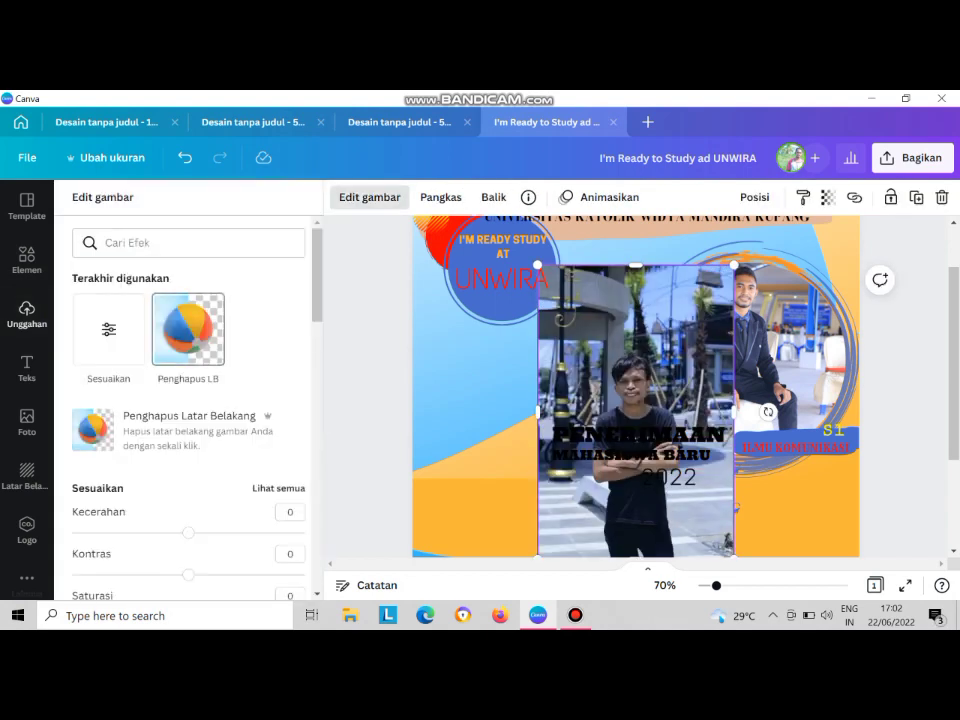
{"action": "left_click", "coordinate": [188, 328]}
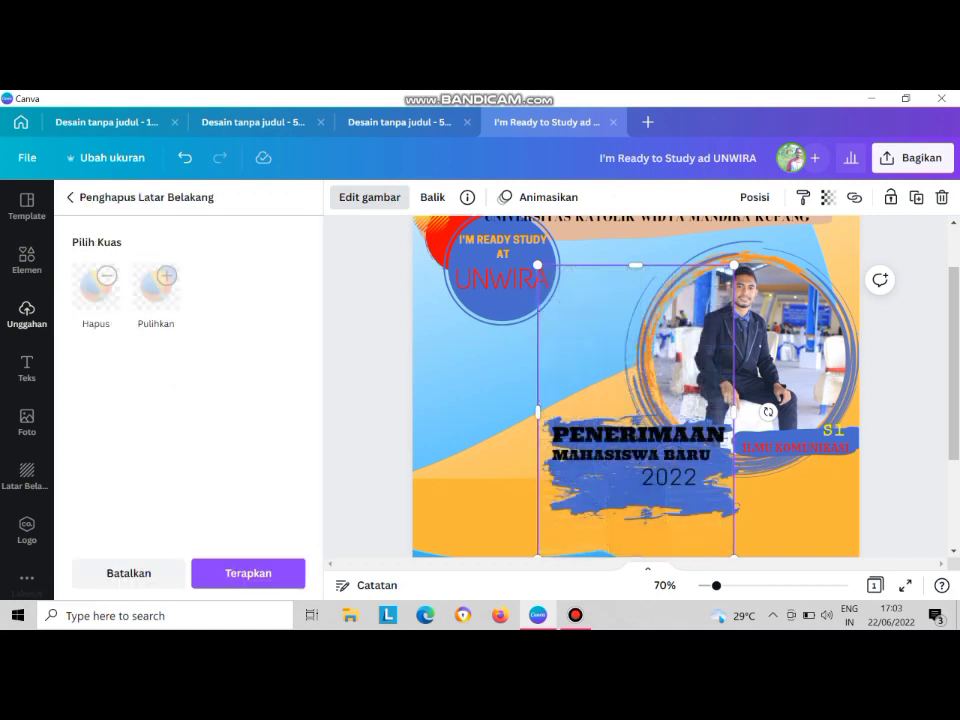
Put the displaced PENERIMAAN heading back on the blue brush stroke and move the T-shirt photo to the page's left edge
{"action": "left_click_drag", "start_coordinate": [652, 435], "coordinate": [549, 398]}
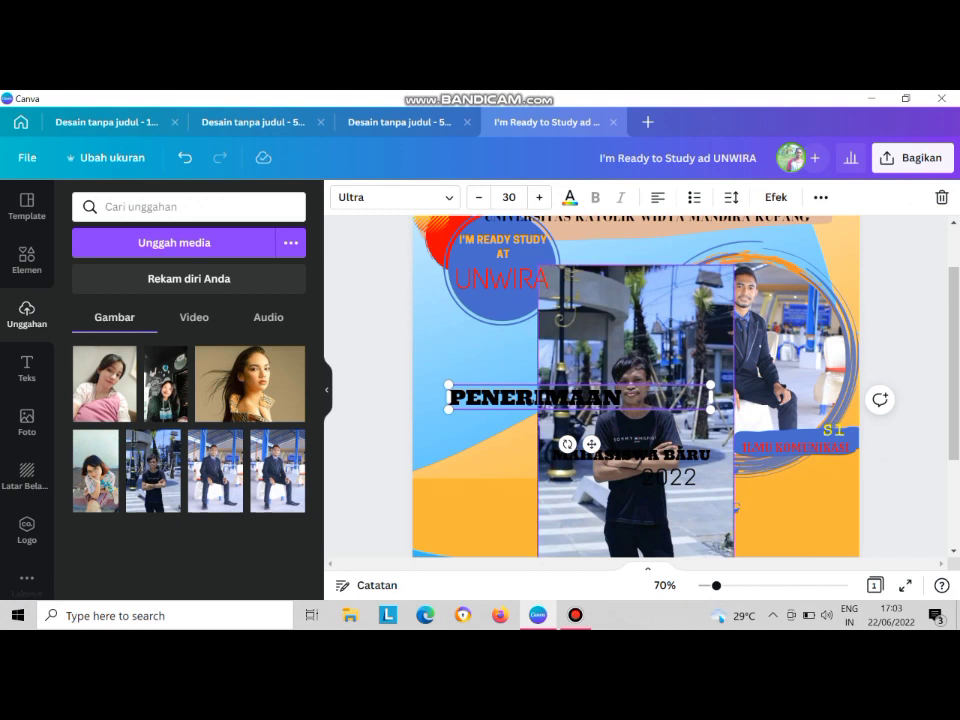
{"action": "left_click", "coordinate": [640, 345]}
{"action": "left_click_drag", "start_coordinate": [535, 397], "coordinate": [635, 433]}
{"action": "left_click_drag", "start_coordinate": [625, 380], "coordinate": [501, 378]}
Remove the background from the black T-shirt photo and shrink the cutout near the page's left edge
{"action": "left_click", "coordinate": [369, 197]}
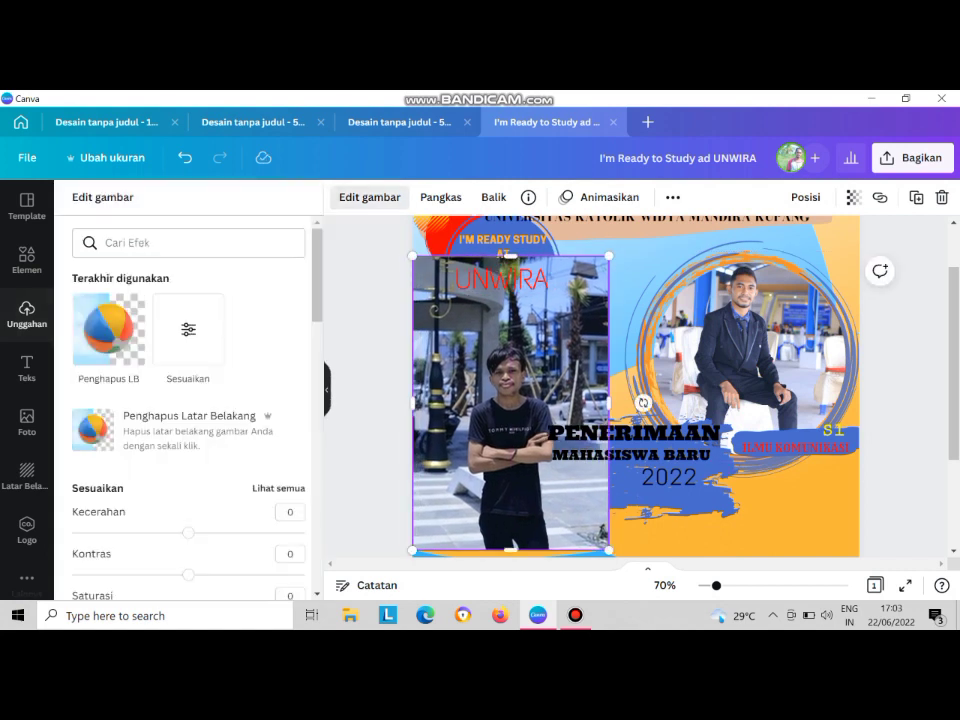
{"action": "left_click", "coordinate": [108, 329]}
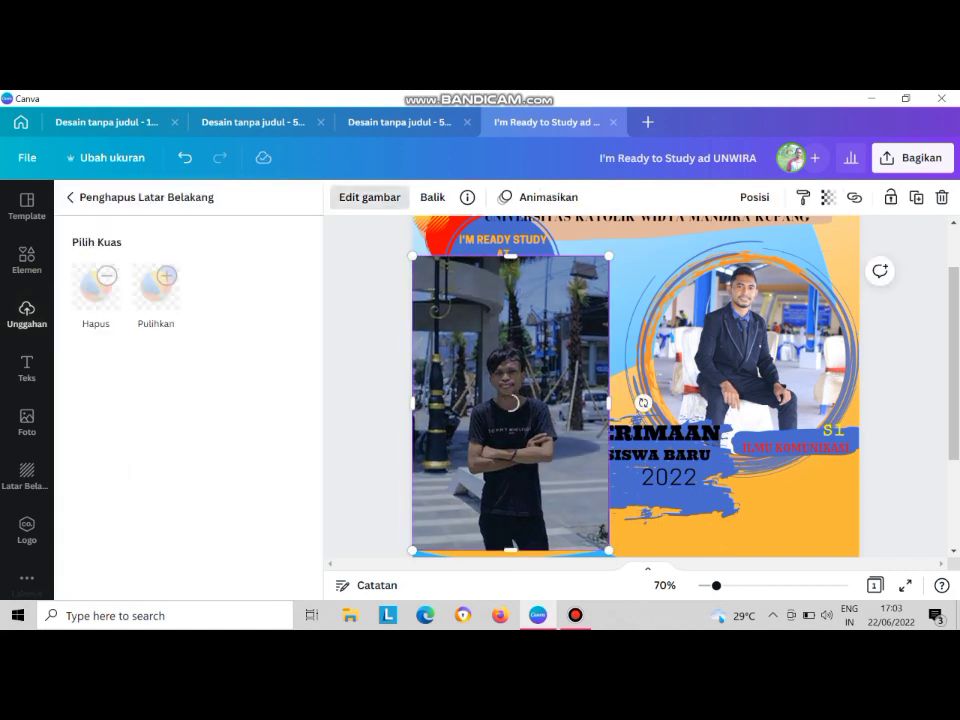
{"action": "left_click", "coordinate": [246, 572]}
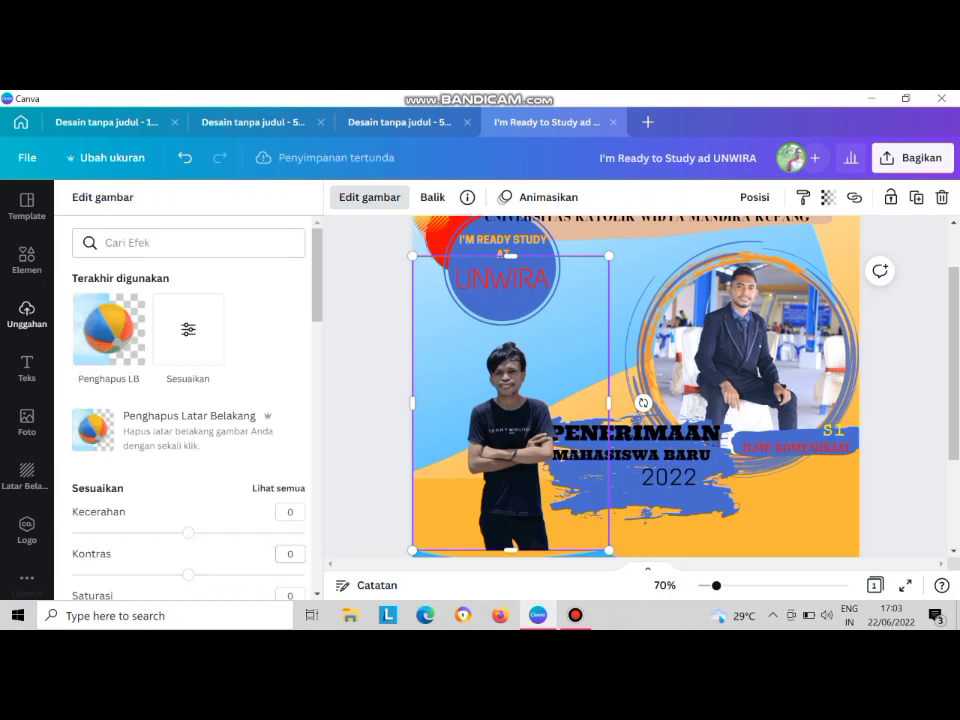
{"action": "left_click_drag", "start_coordinate": [608, 256], "coordinate": [555, 337]}
{"action": "left_click_drag", "start_coordinate": [486, 450], "coordinate": [454, 417]}
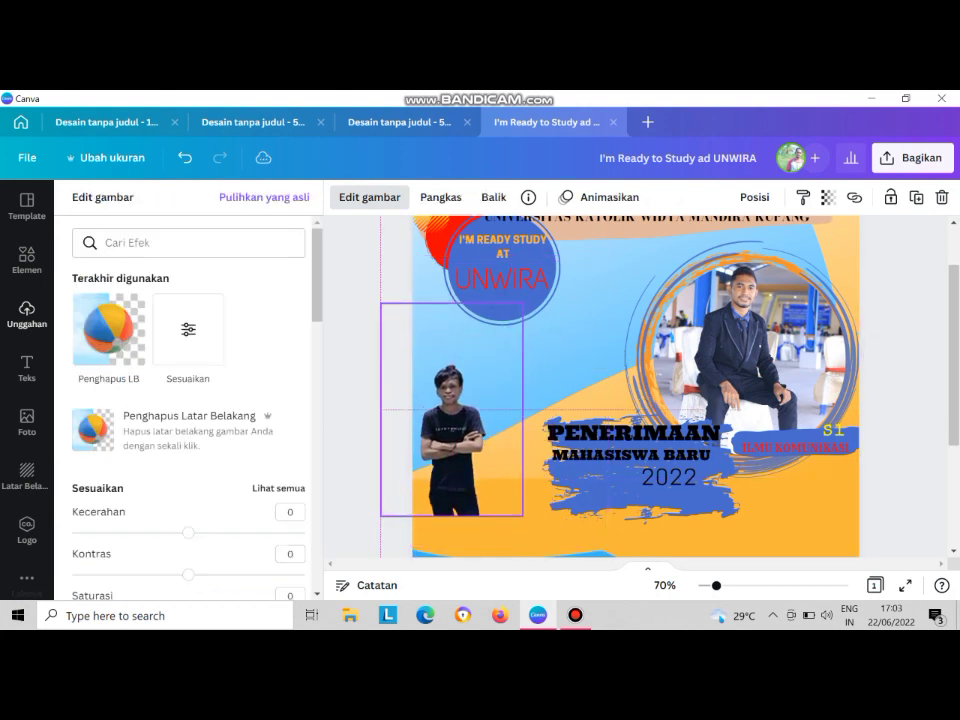
{"action": "left_click", "coordinate": [27, 312]}
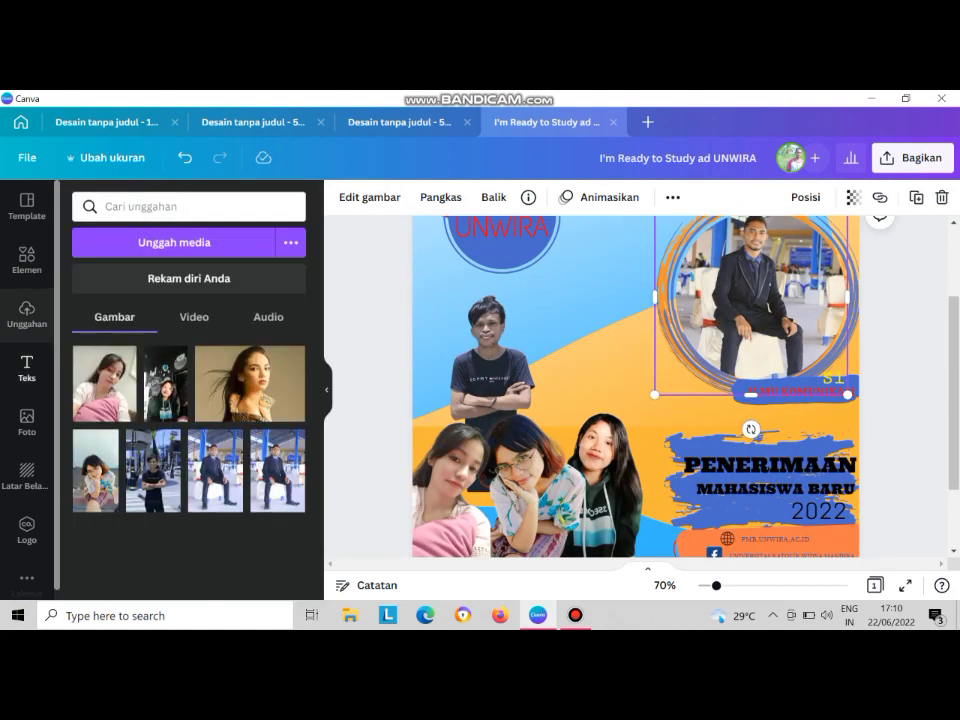
Add the BARE ORGANICS text pair with its heading changed to "JALUR PMDK", shrunk beside the UNWIRA circle
{"action": "scroll", "coordinate": [248, 355], "scroll_direction": "up", "scroll_amount": 1}
{"action": "left_click", "coordinate": [248, 398]}
{"action": "left_click_drag", "start_coordinate": [479, 300], "coordinate": [544, 300]}
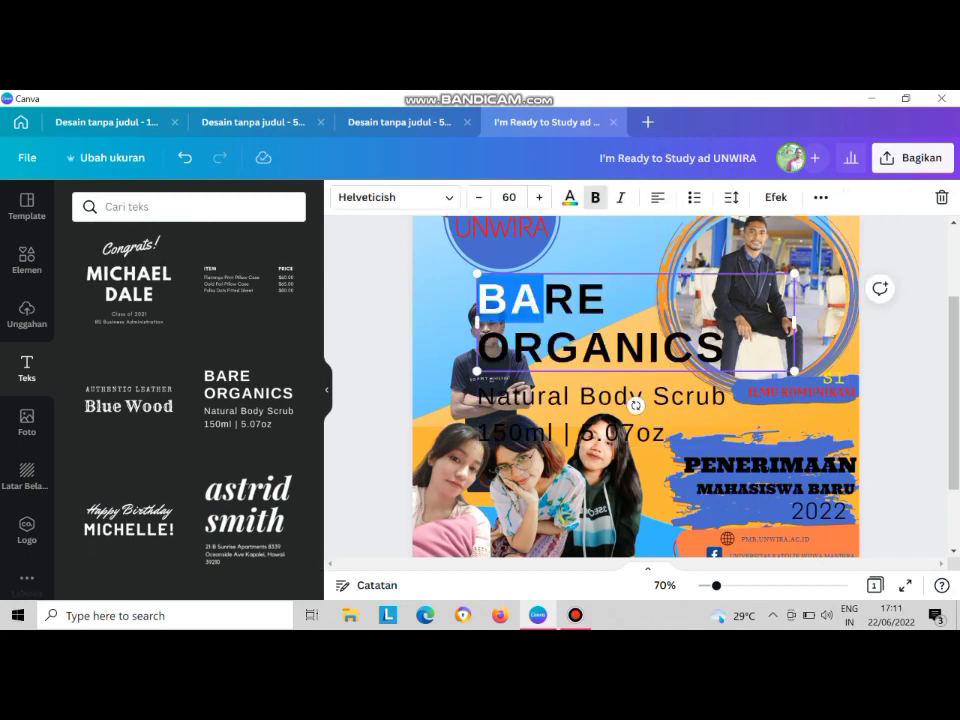
{"action": "key", "text": "ctrl+a"}
{"action": "key", "text": "BackSpace"}
{"action": "type", "text": "JALU"}
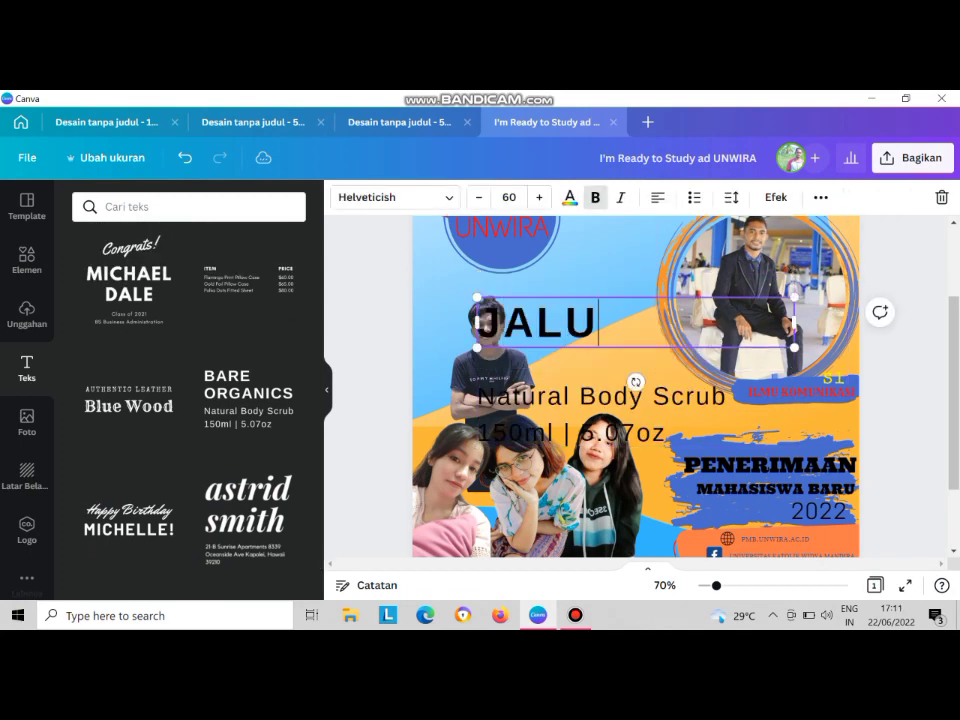
{"action": "type", "text": "R PMDK"}
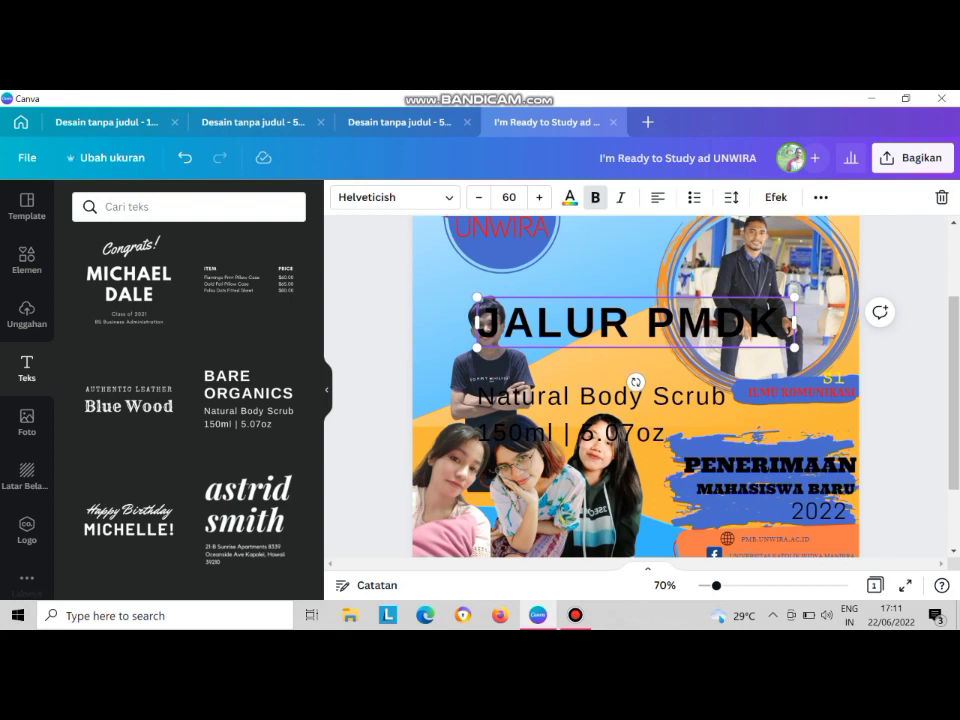
{"action": "left_click_drag", "start_coordinate": [476, 297], "coordinate": [673, 329]}
{"action": "left_click_drag", "start_coordinate": [733, 338], "coordinate": [610, 244]}
Replace the "Natural Body Scrub" lines with "Maret s.d Mei 2022" and shrink the text below JALUR PMDK
{"action": "double_click", "coordinate": [547, 397]}
{"action": "left_click_drag", "start_coordinate": [547, 397], "coordinate": [770, 431]}
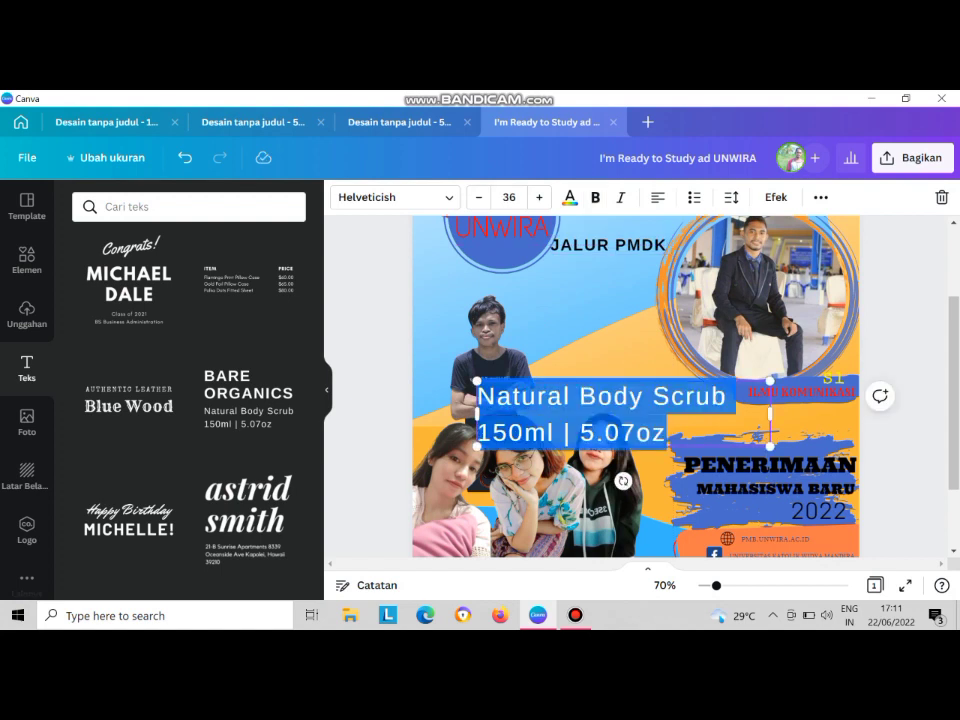
{"action": "type", "text": "M"}
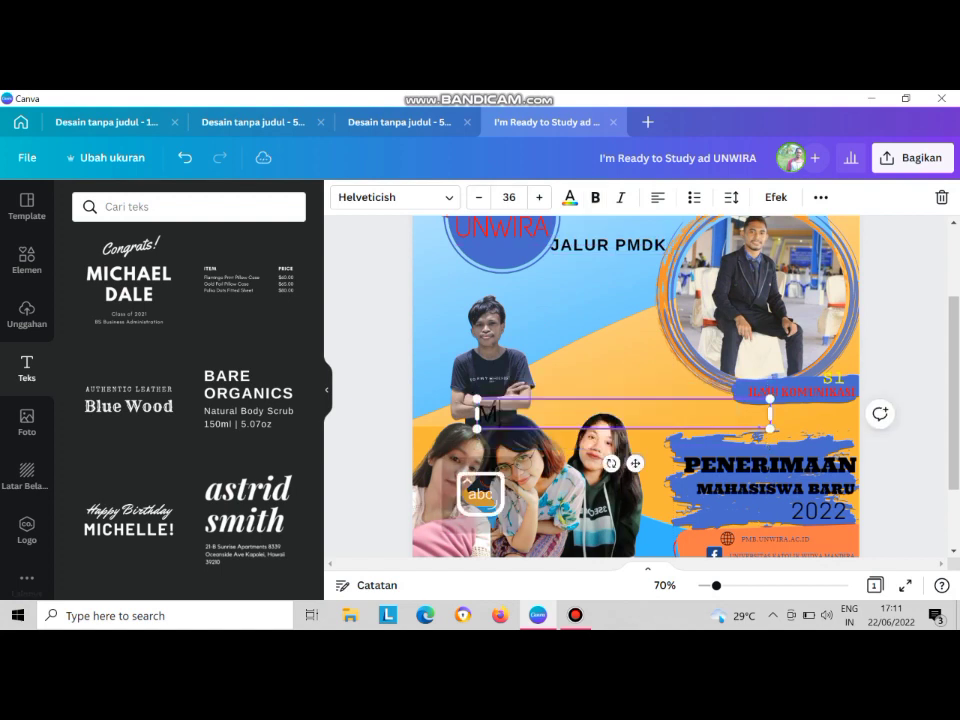
{"action": "type", "text": "aret s.d Mei"}
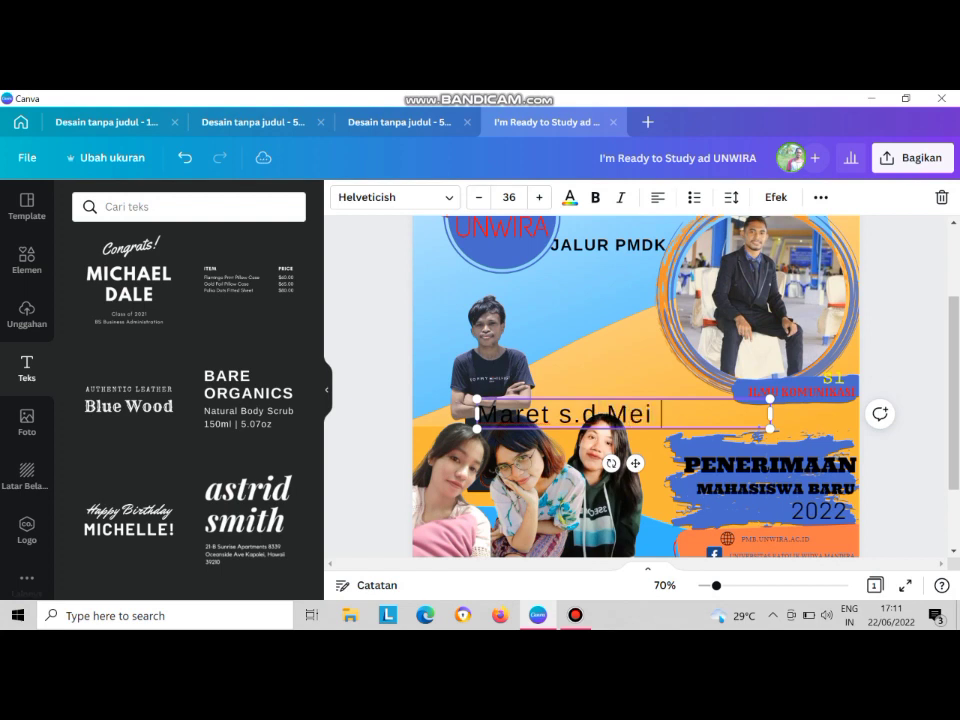
{"action": "left_click_drag", "start_coordinate": [635, 463], "coordinate": [613, 323]}
{"action": "left_click_drag", "start_coordinate": [561, 269], "coordinate": [566, 271]}
{"action": "left_click_drag", "start_coordinate": [632, 280], "coordinate": [573, 267]}
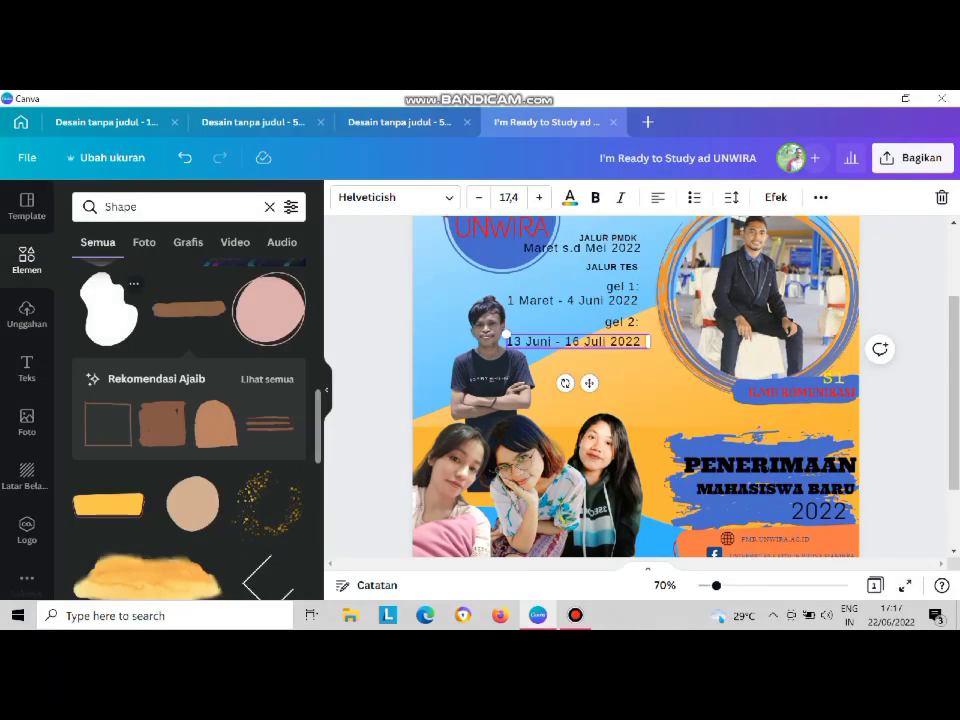
Add the rough-edged brown square shape and place it over the admission schedule text
{"action": "left_click", "coordinate": [161, 424]}
{"action": "mouse_move", "coordinate": [632, 353]}
{"action": "left_mouse_down"}
{"action": "mouse_move", "coordinate": [602, 305]}
{"action": "mouse_move", "coordinate": [587, 310]}
{"action": "left_mouse_up"}
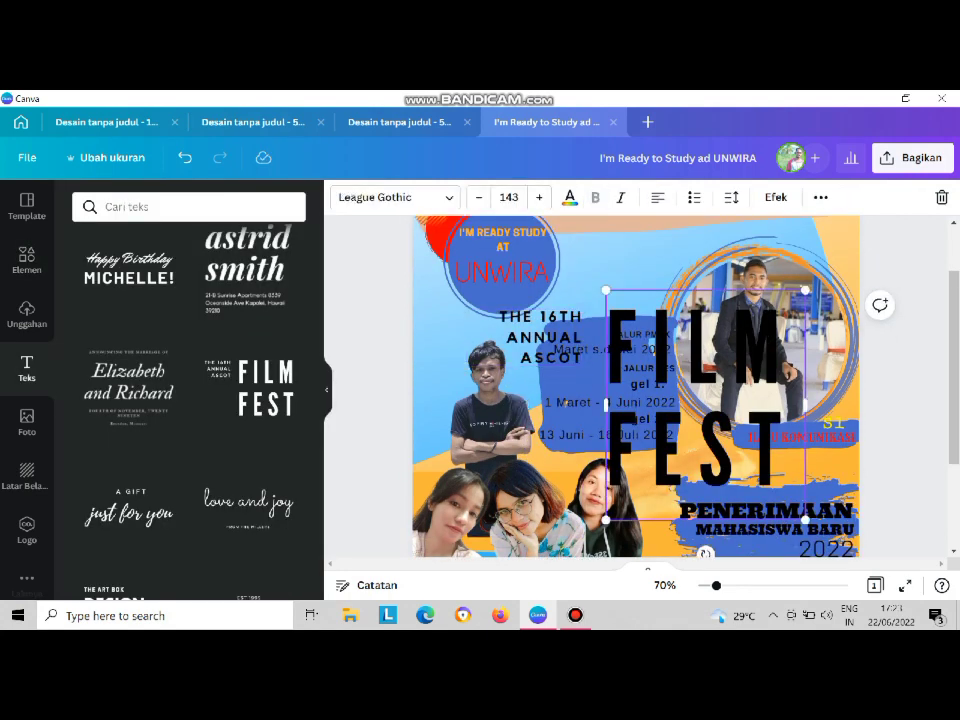
Replace "FILM FEST" with "AYO" and "THE 16TH ANNUAL ASCOT" with "KULIAH DI UNWIRA" in the added text pair
{"action": "key", "text": "ctrl+a"}
{"action": "type", "text": "A"}
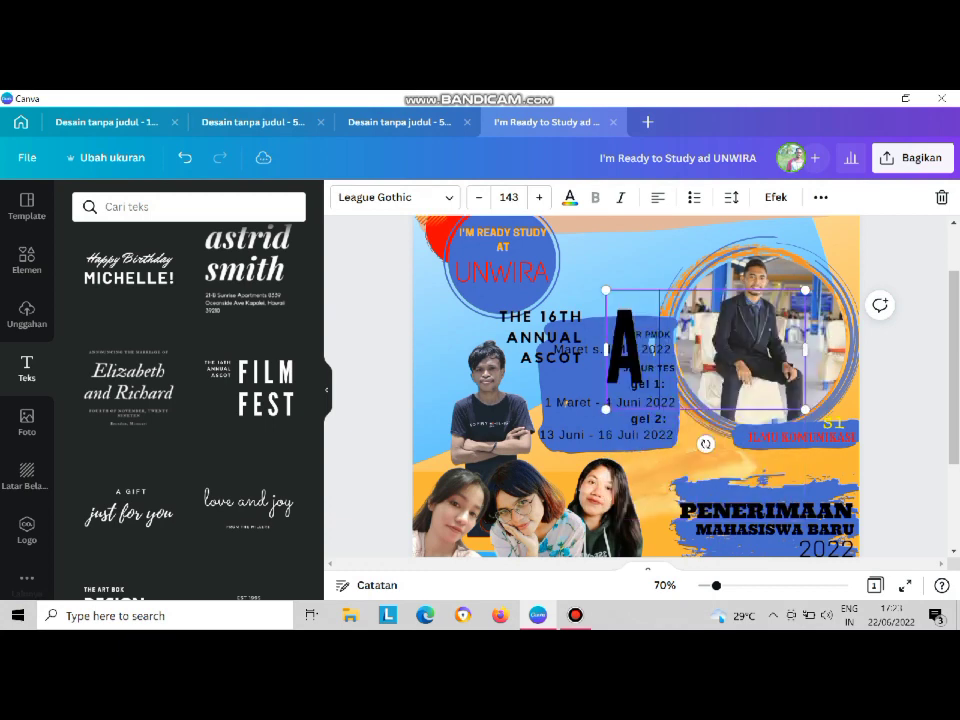
{"action": "type", "text": "YO"}
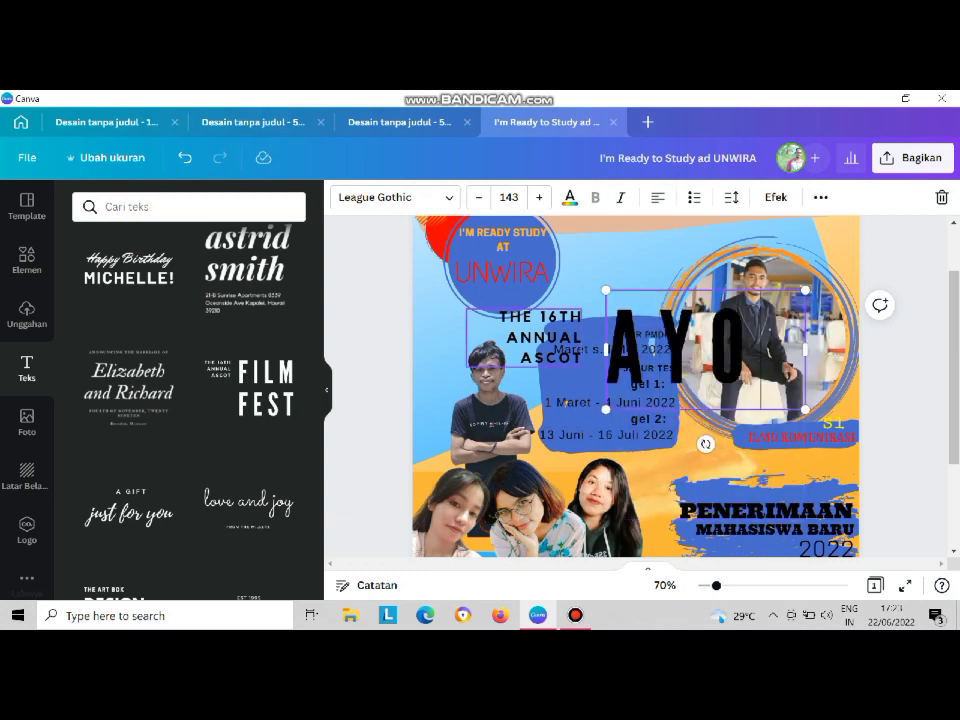
{"action": "left_click", "coordinate": [545, 338]}
{"action": "key", "text": "Return"}
{"action": "type", "text": "KU"}
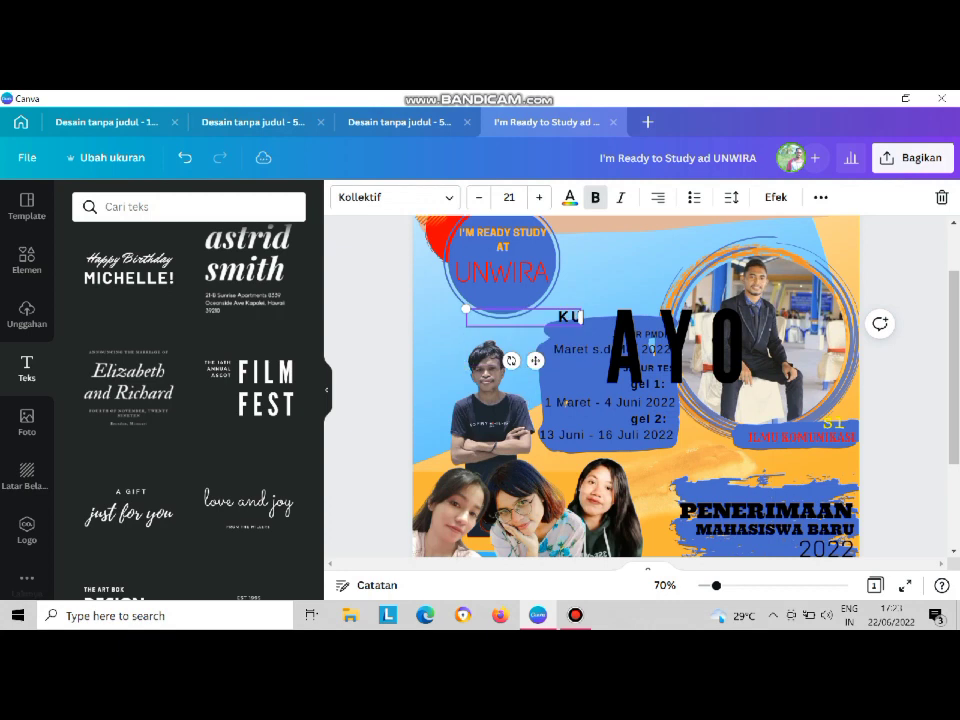
{"action": "type", "text": "LIAH DI"}
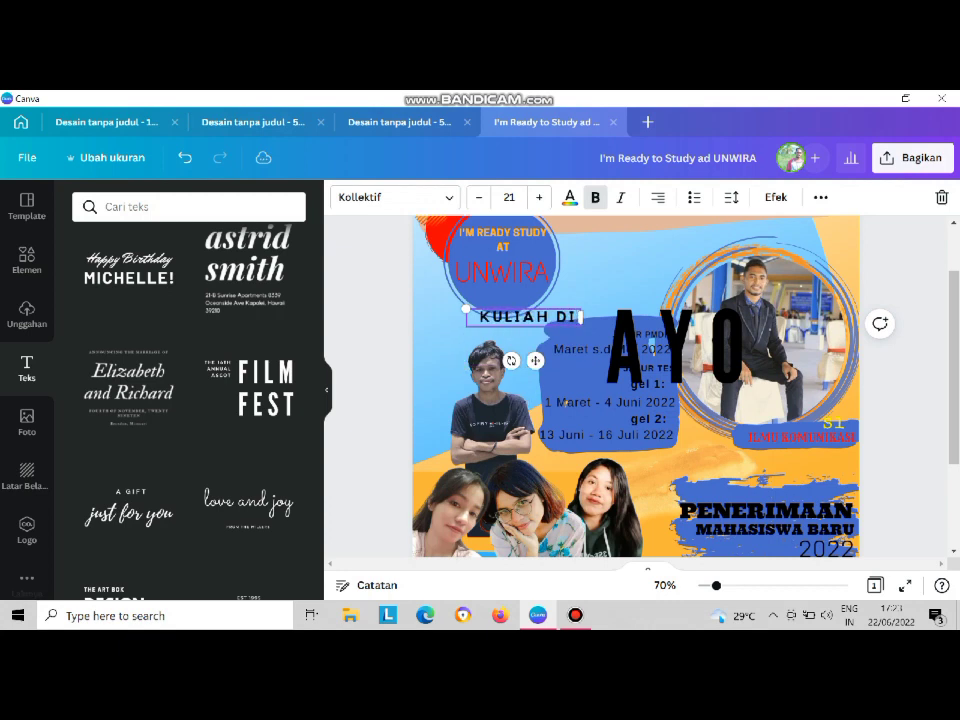
{"action": "type", "text": " UNWIRA"}
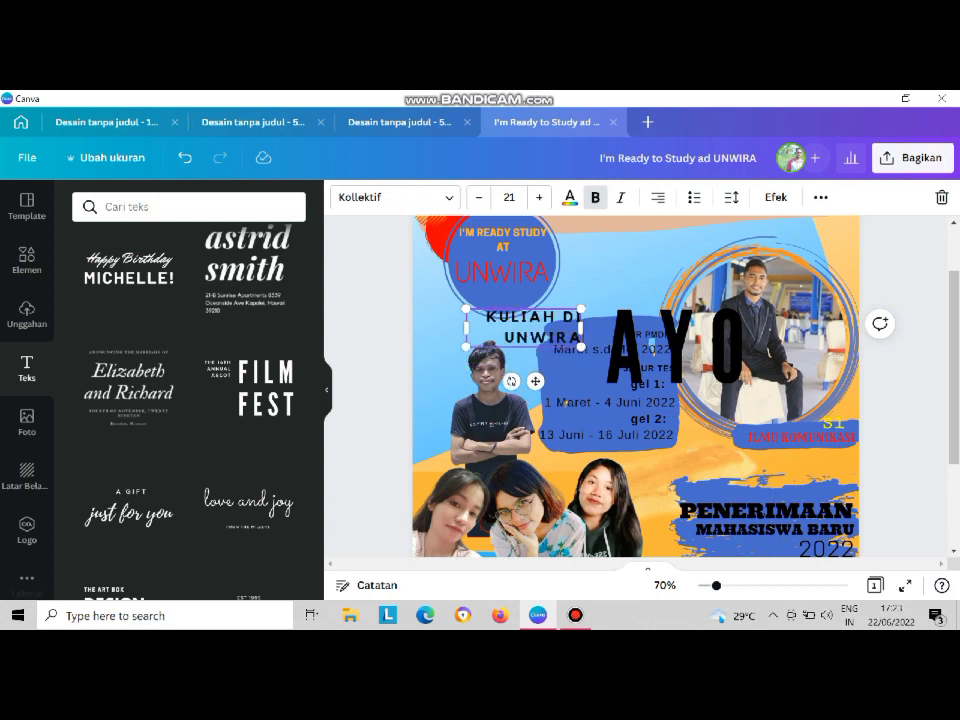
Shrink "AYO" to font size 64.4 and stack it with "KULIAH DI UNWIRA" above the admission schedule, beside the UNWIRA circle
{"action": "left_click_drag", "start_coordinate": [523, 327], "coordinate": [769, 237]}
{"action": "left_click_drag", "start_coordinate": [954, 335], "coordinate": [954, 318]}
{"action": "left_click_drag", "start_coordinate": [778, 270], "coordinate": [665, 322]}
{"action": "left_click_drag", "start_coordinate": [703, 388], "coordinate": [674, 309]}
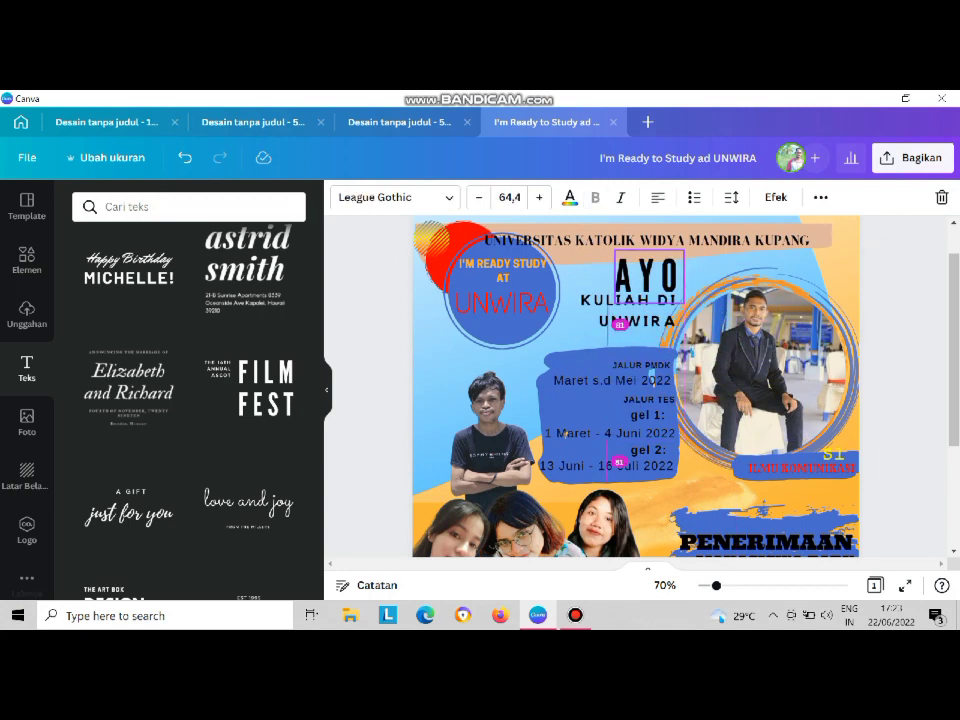
{"action": "left_click_drag", "start_coordinate": [650, 278], "coordinate": [650, 278]}
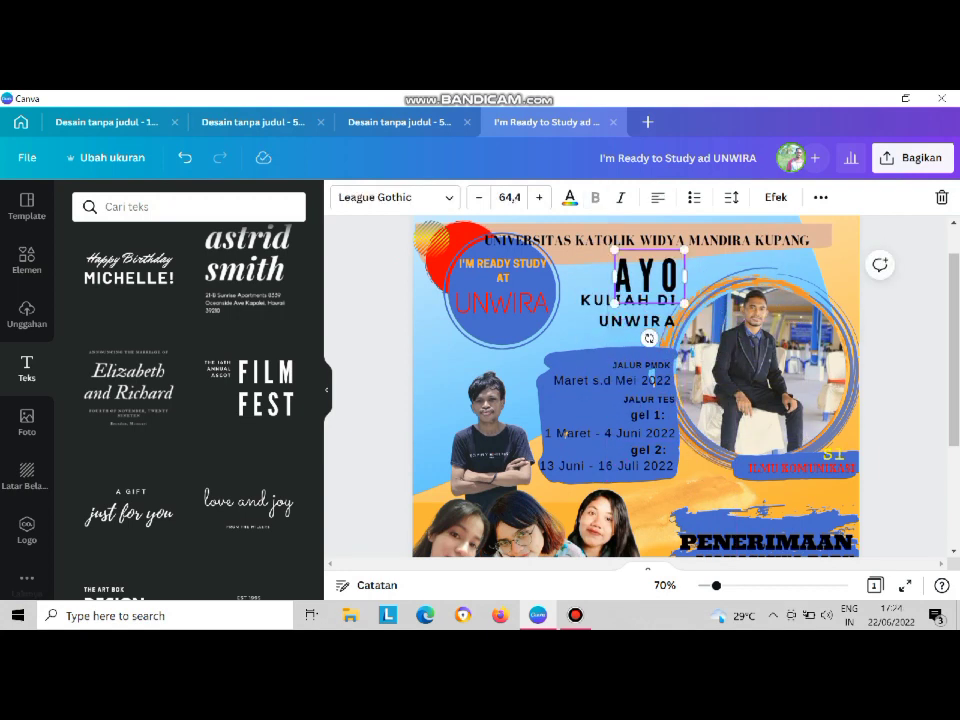
Recolor both the "AYO" and "KULIAH DI UNWIRA" texts yellow
{"action": "left_click", "coordinate": [569, 197]}
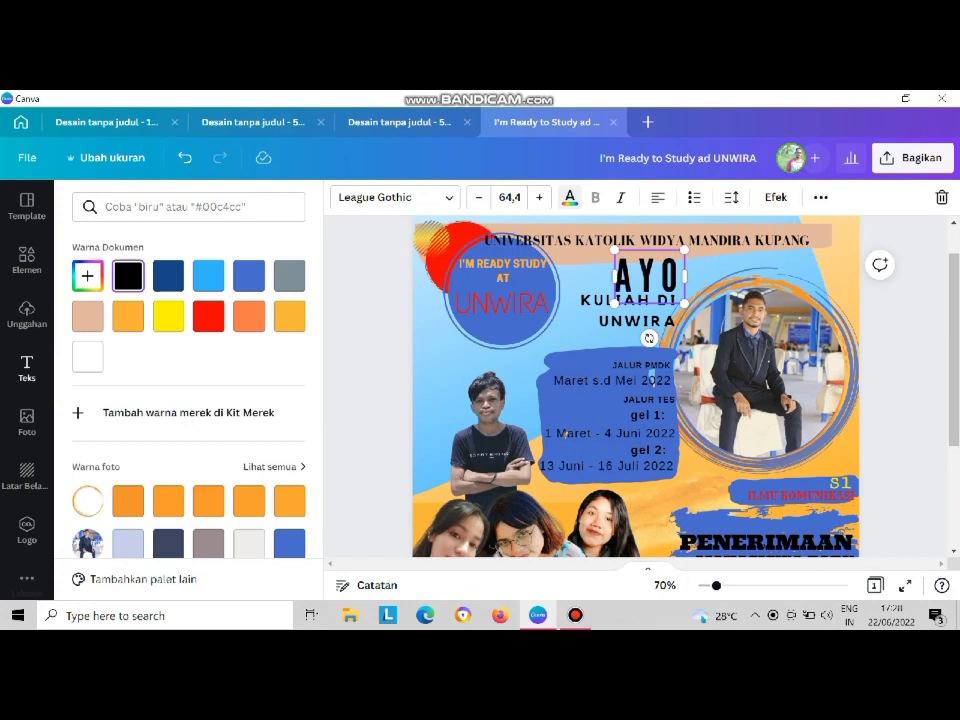
{"action": "left_click", "coordinate": [168, 316]}
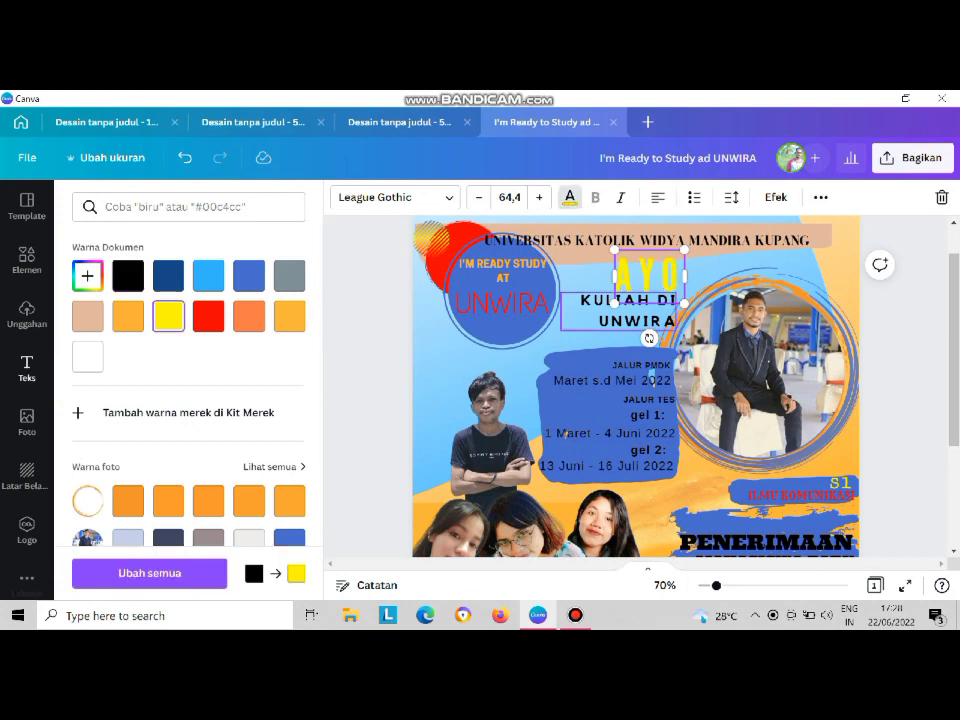
{"action": "left_click", "coordinate": [615, 310]}
{"action": "left_click", "coordinate": [168, 316]}
{"action": "left_click", "coordinate": [289, 316]}
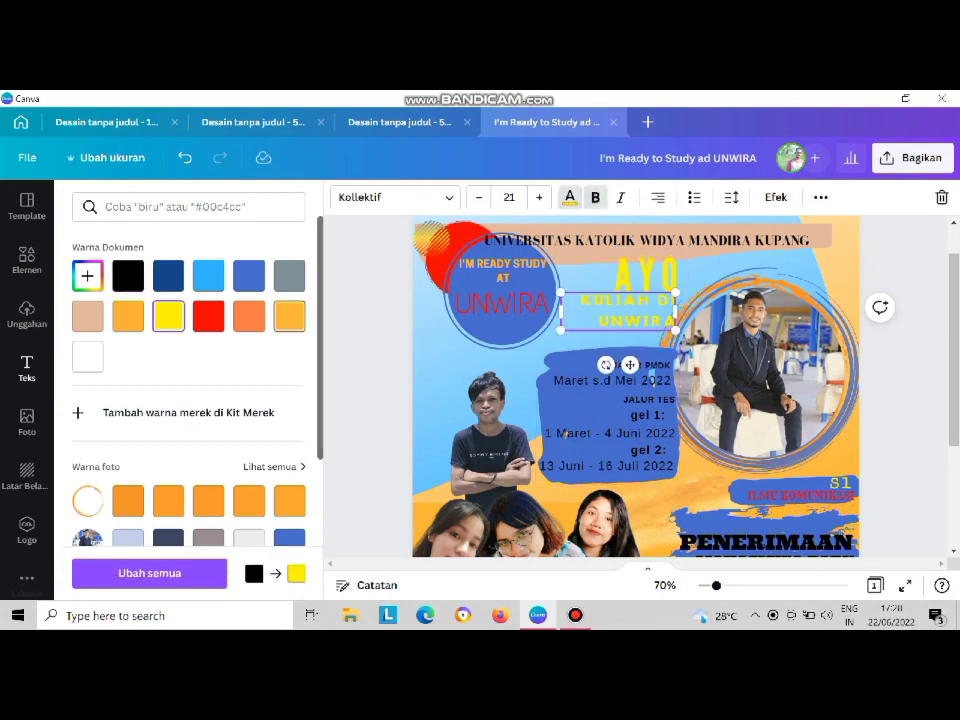
Add the white blob shape, shrink and rotate it sideways, and fit it behind the "AYO KULIAH DI UNWIRA" text
{"action": "left_click", "coordinate": [27, 260]}
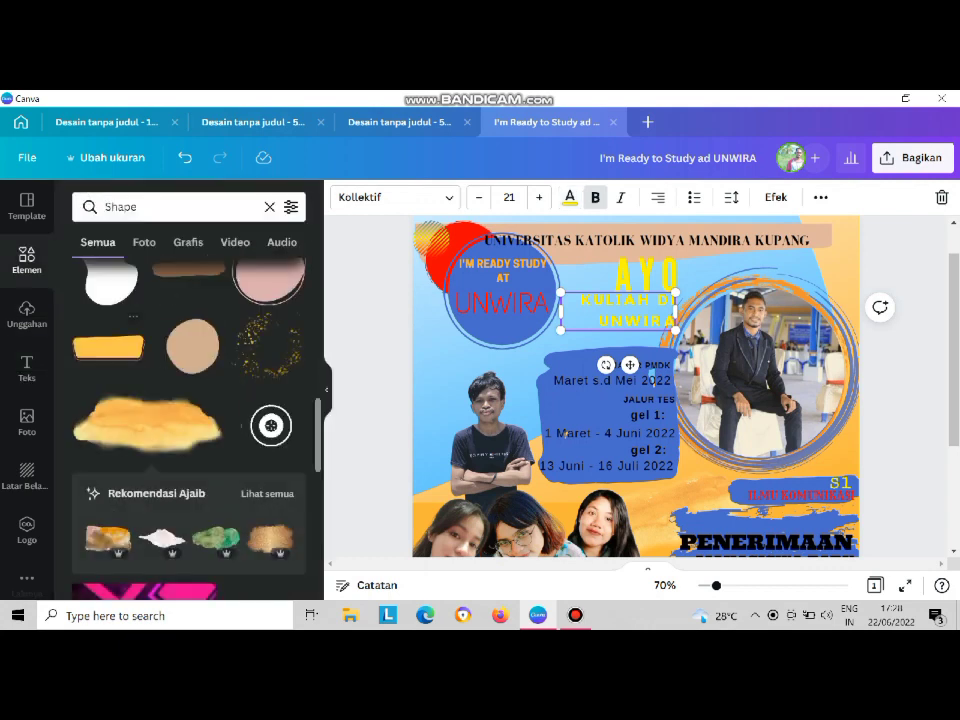
{"action": "left_click", "coordinate": [110, 283]}
{"action": "left_click_drag", "start_coordinate": [636, 438], "coordinate": [650, 278]}
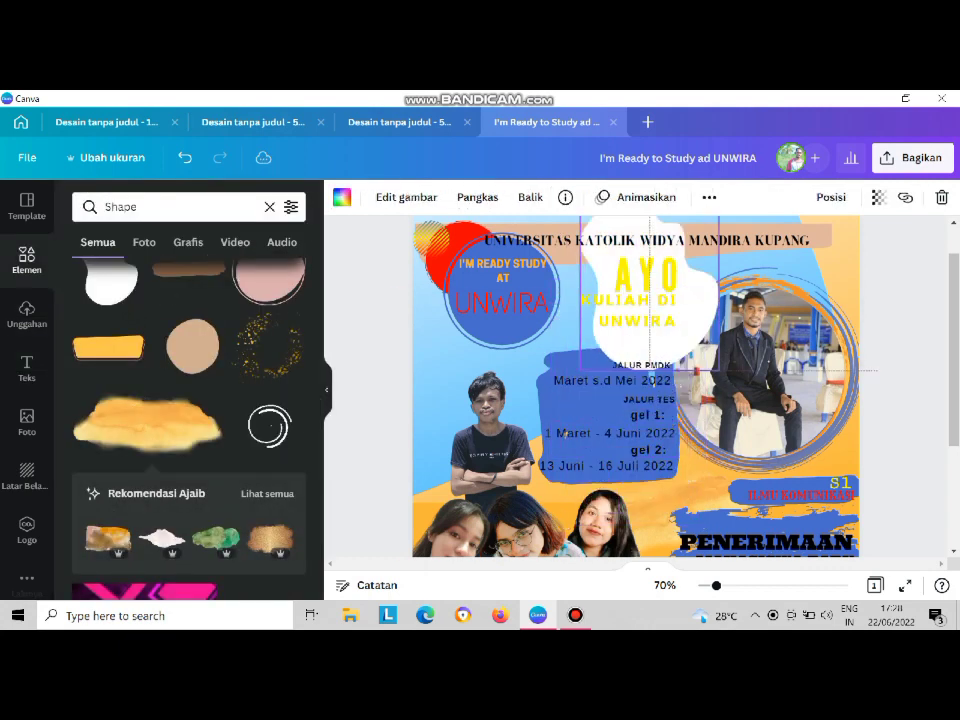
{"action": "left_click_drag", "start_coordinate": [649, 392], "coordinate": [520, 257]}
{"action": "left_click_drag", "start_coordinate": [743, 236], "coordinate": [705, 254]}
{"action": "left_click_drag", "start_coordinate": [652, 286], "coordinate": [673, 292]}
{"action": "left_click_drag", "start_coordinate": [726, 261], "coordinate": [718, 264]}
{"action": "mouse_move", "coordinate": [652, 300]}
{"action": "left_mouse_down"}
{"action": "mouse_move", "coordinate": [657, 289]}
{"action": "mouse_move", "coordinate": [661, 298]}
{"action": "left_mouse_up"}
{"action": "left_click_drag", "start_coordinate": [727, 262], "coordinate": [734, 259]}
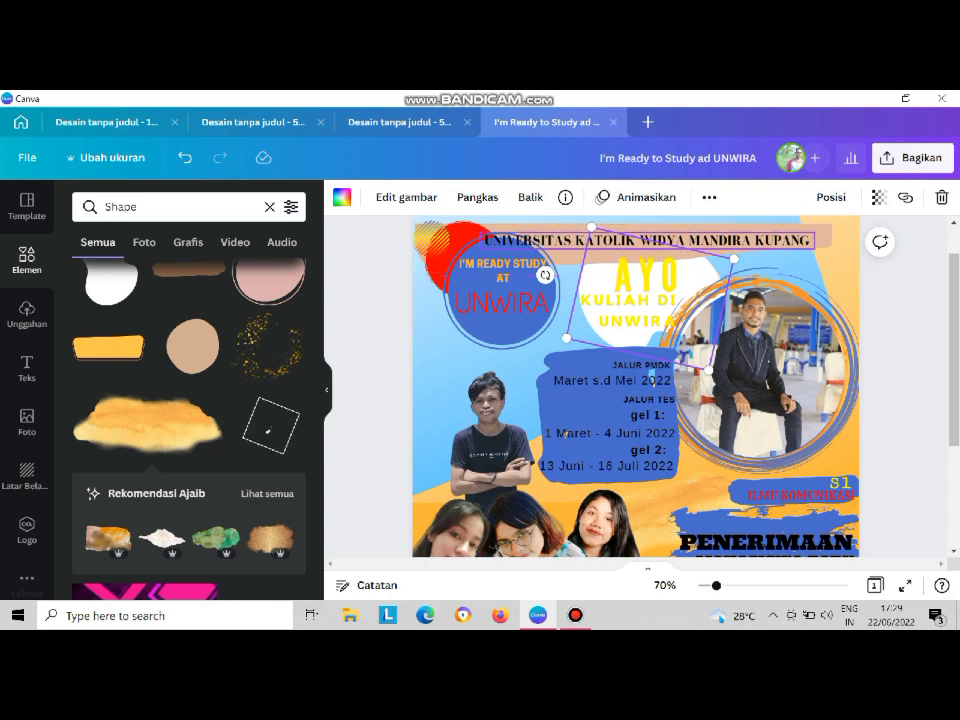
Recolor the white blob behind the "AYO" slogan dark blue and nudge it toward the UNWIRA circle
{"action": "left_click", "coordinate": [745, 262]}
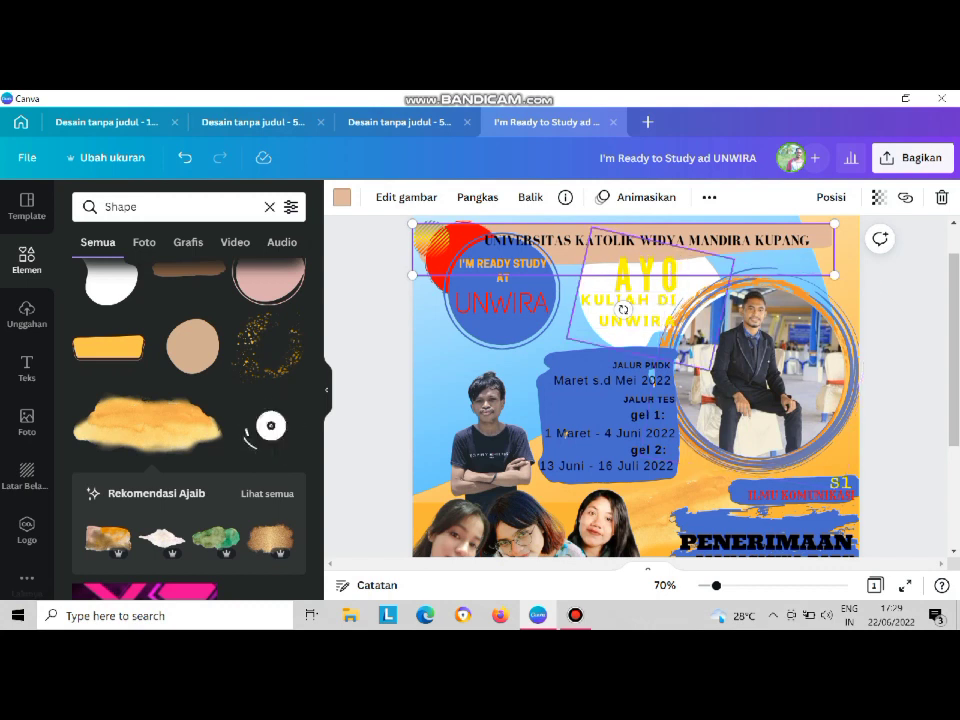
{"action": "left_click", "coordinate": [650, 295]}
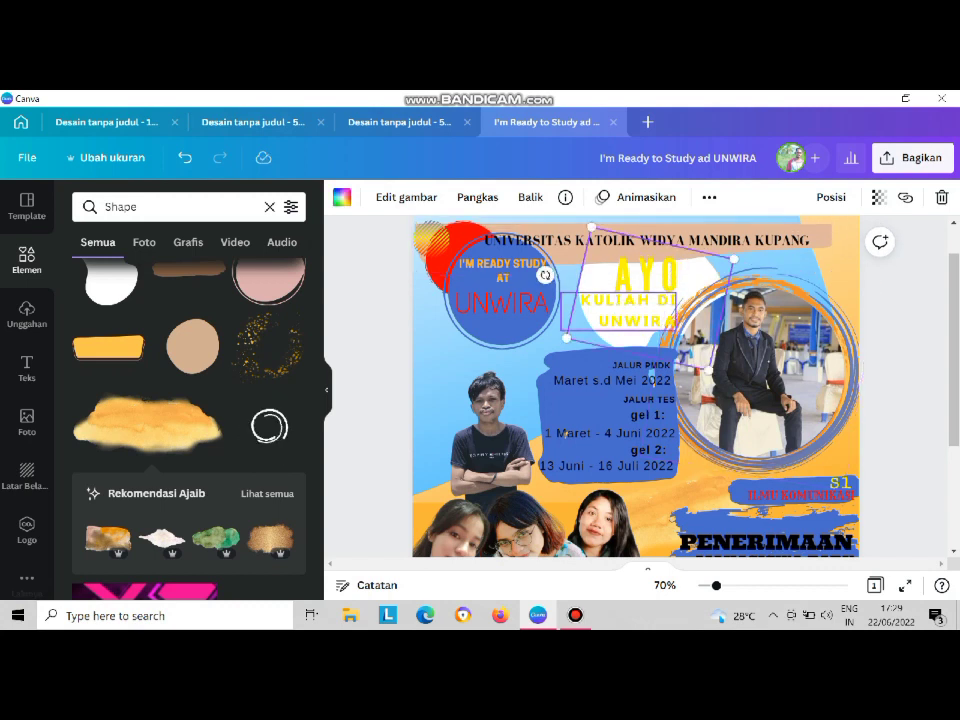
{"action": "left_click", "coordinate": [342, 197]}
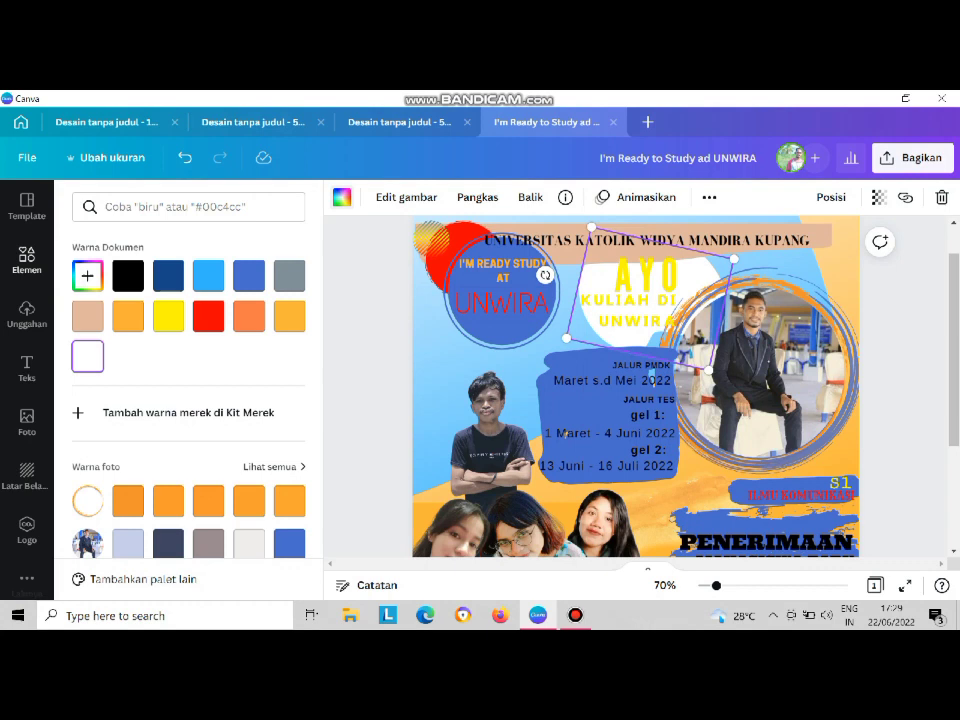
{"action": "left_click", "coordinate": [168, 275]}
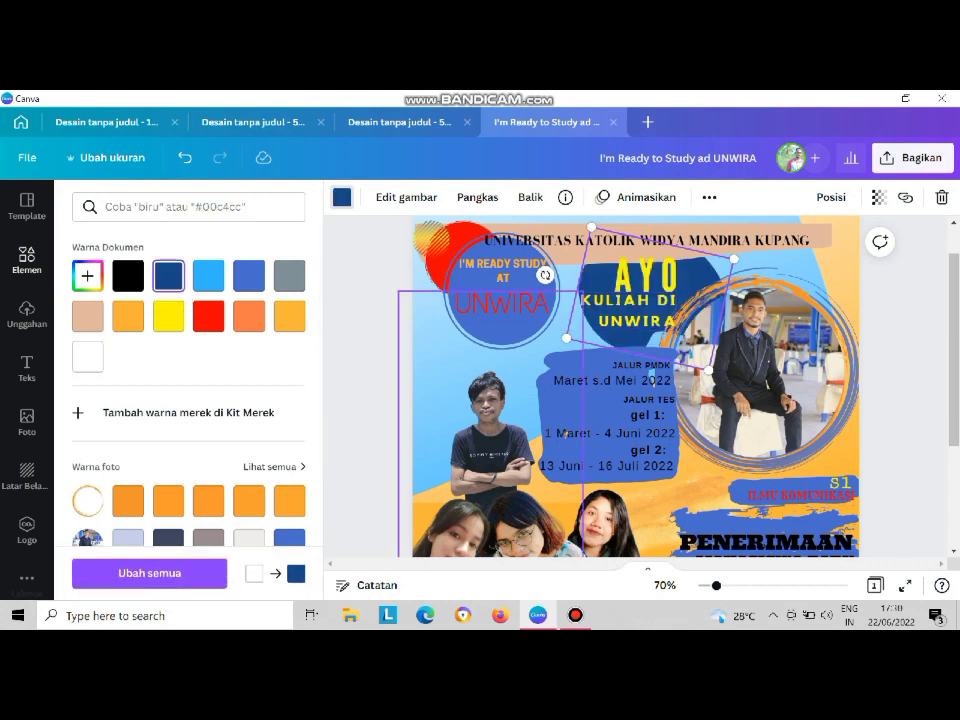
{"action": "key", "text": "shift+Left"}
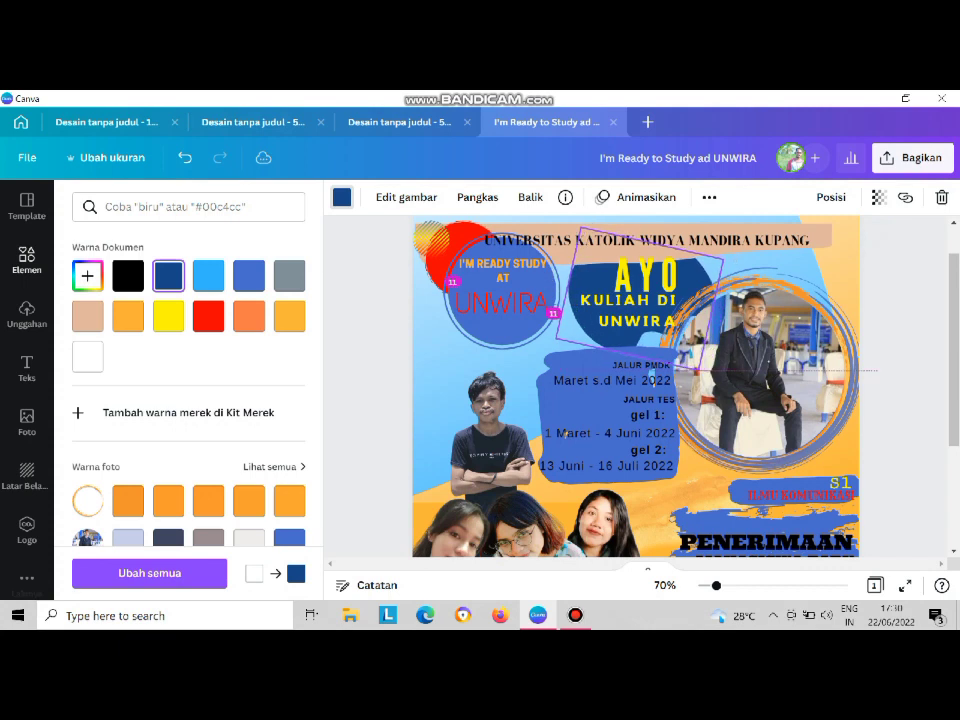
Center the slogan on the dark blue blob by shifting "KULIAH DI UNWIRA" left and down and "AYO" slightly right
{"action": "left_click_drag", "start_coordinate": [630, 311], "coordinate": [622, 310]}
{"action": "key", "text": "shift+Down"}
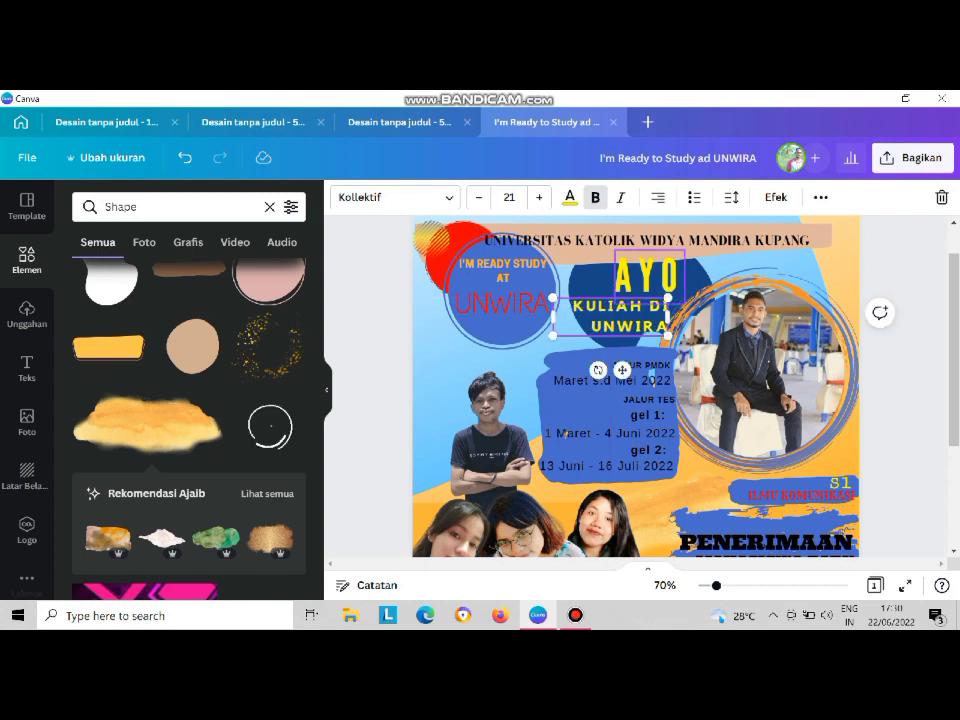
{"action": "left_click", "coordinate": [657, 279]}
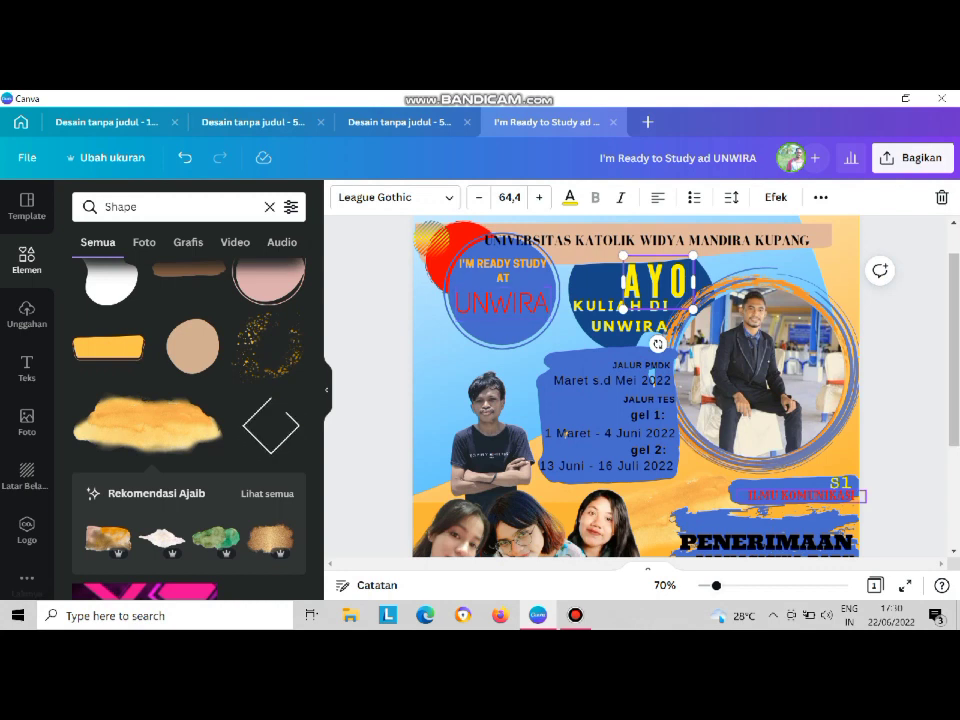
Rearrange the four student cutouts lower along the page's bottom edge, with the man in the black T-shirt behind the women
{"action": "scroll", "coordinate": [563, 433], "scroll_direction": "down", "scroll_amount": 3}
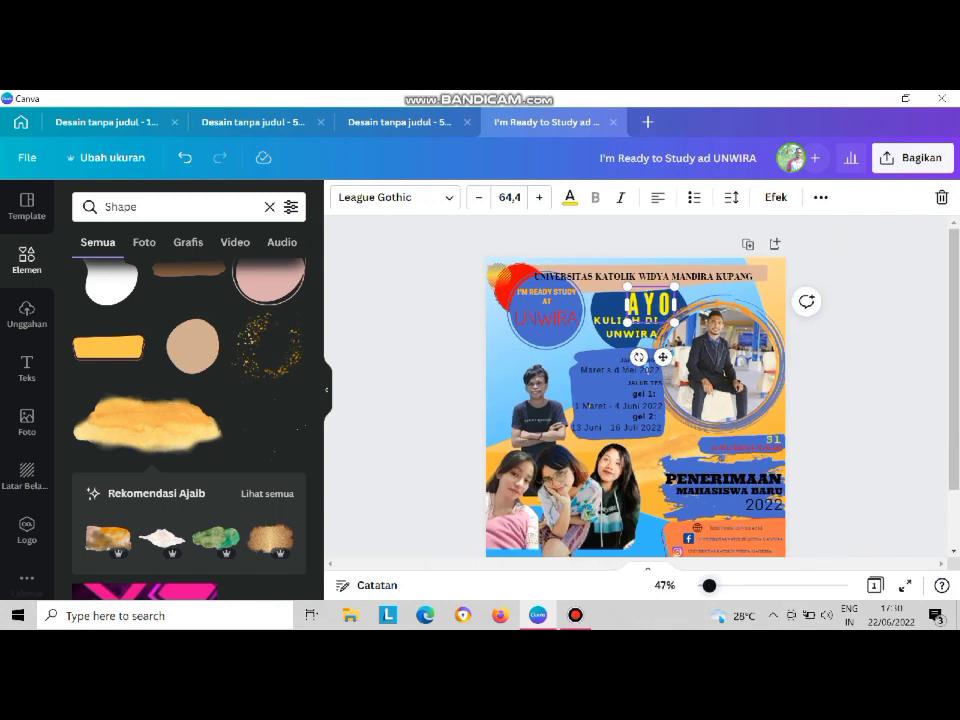
{"action": "scroll", "coordinate": [636, 400], "scroll_direction": "down", "scroll_amount": 1}
{"action": "left_click", "coordinate": [525, 480]}
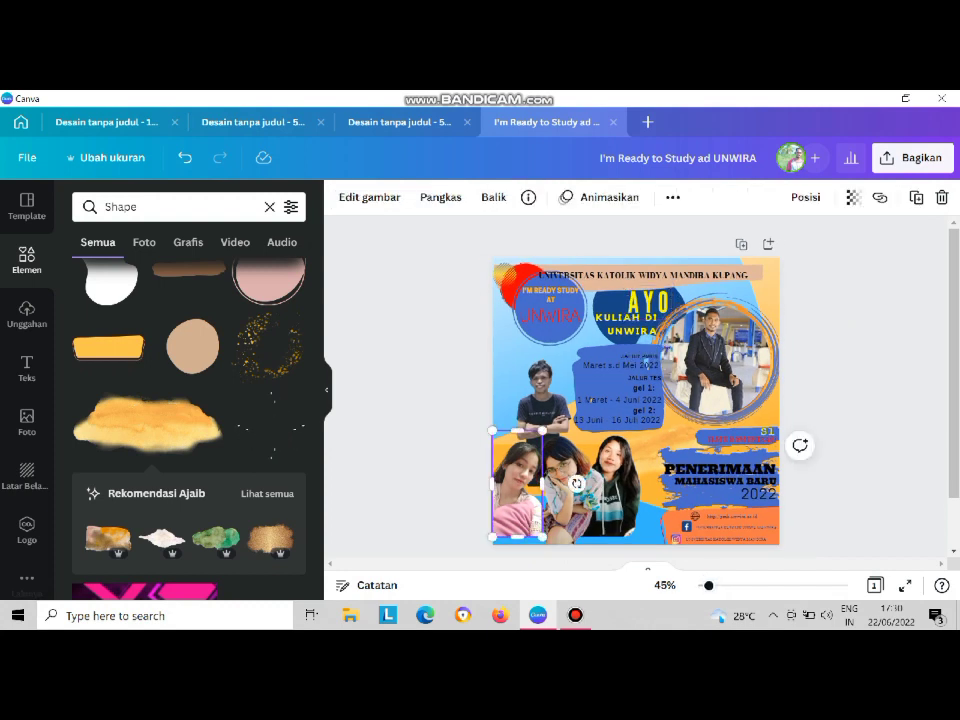
{"action": "left_click_drag", "start_coordinate": [543, 537], "coordinate": [556, 563]}
{"action": "left_click_drag", "start_coordinate": [555, 430], "coordinate": [547, 447]}
{"action": "mouse_move", "coordinate": [572, 496]}
{"action": "left_mouse_down"}
{"action": "mouse_move", "coordinate": [573, 525]}
{"action": "mouse_move", "coordinate": [615, 519]}
{"action": "mouse_move", "coordinate": [565, 509]}
{"action": "mouse_move", "coordinate": [623, 556]}
{"action": "mouse_move", "coordinate": [621, 520]}
{"action": "mouse_move", "coordinate": [573, 512]}
{"action": "mouse_move", "coordinate": [517, 524]}
{"action": "mouse_move", "coordinate": [567, 513]}
{"action": "left_mouse_up"}
{"action": "left_click_drag", "start_coordinate": [625, 513], "coordinate": [628, 520]}
{"action": "left_click_drag", "start_coordinate": [540, 405], "coordinate": [550, 463]}
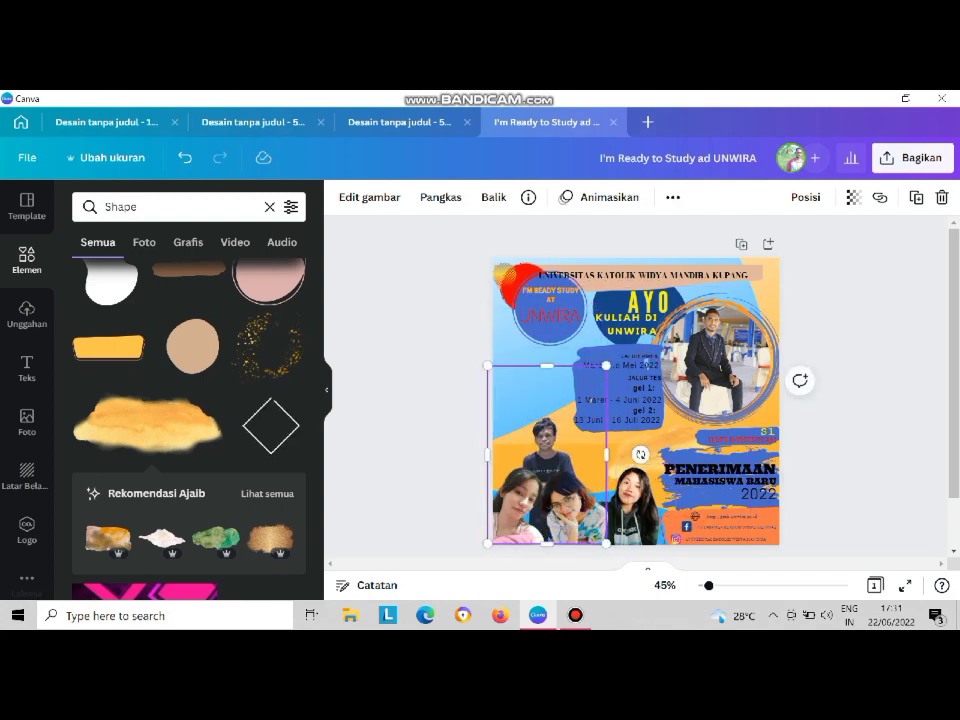
Find the pale mint watercolor shape among the Shape elements, add it, and place it tilted behind the student cutouts
{"action": "left_click", "coordinate": [243, 428]}
{"action": "scroll", "coordinate": [245, 430], "scroll_direction": "up", "scroll_amount": 1}
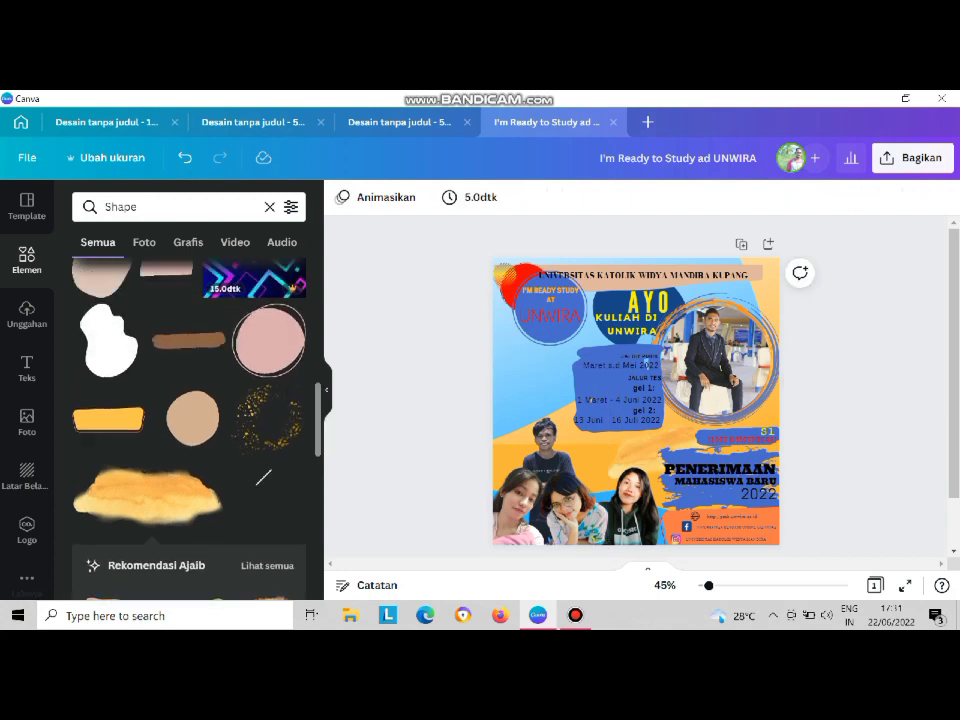
{"action": "scroll", "coordinate": [245, 430], "scroll_direction": "down", "scroll_amount": 3}
{"action": "scroll", "coordinate": [190, 400], "scroll_direction": "down", "scroll_amount": 1}
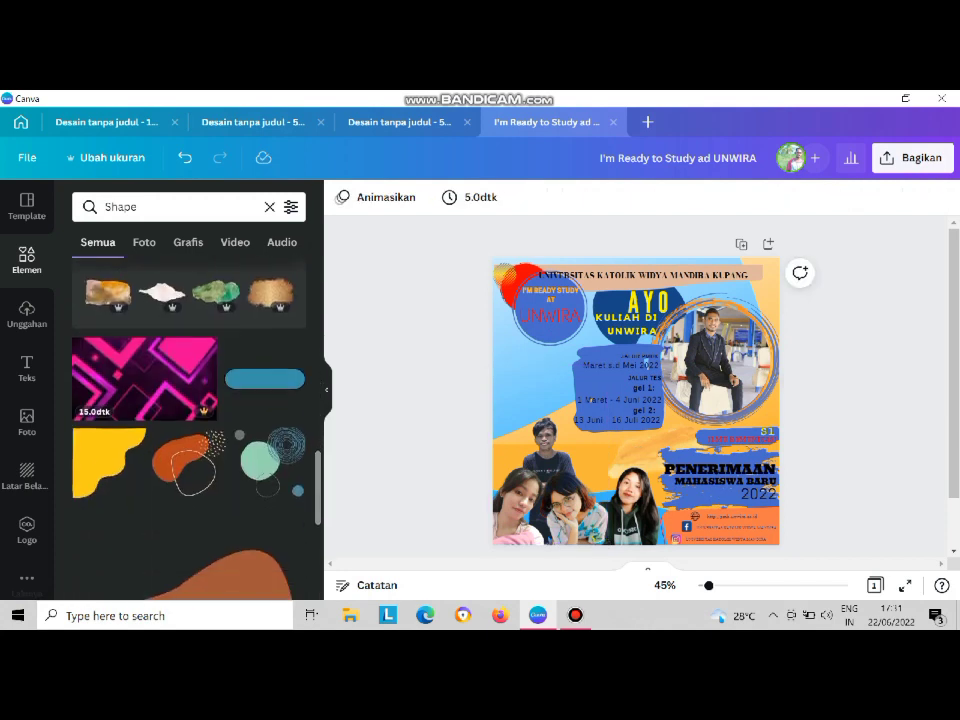
{"action": "scroll", "coordinate": [190, 400], "scroll_direction": "down", "scroll_amount": 4}
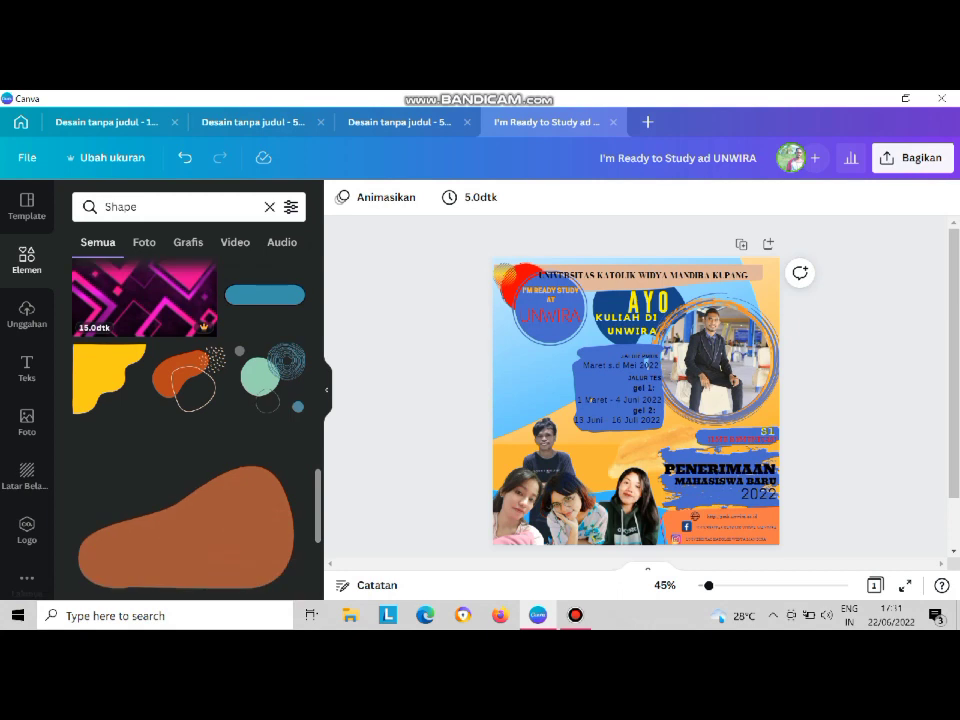
{"action": "scroll", "coordinate": [190, 400], "scroll_direction": "down", "scroll_amount": 8}
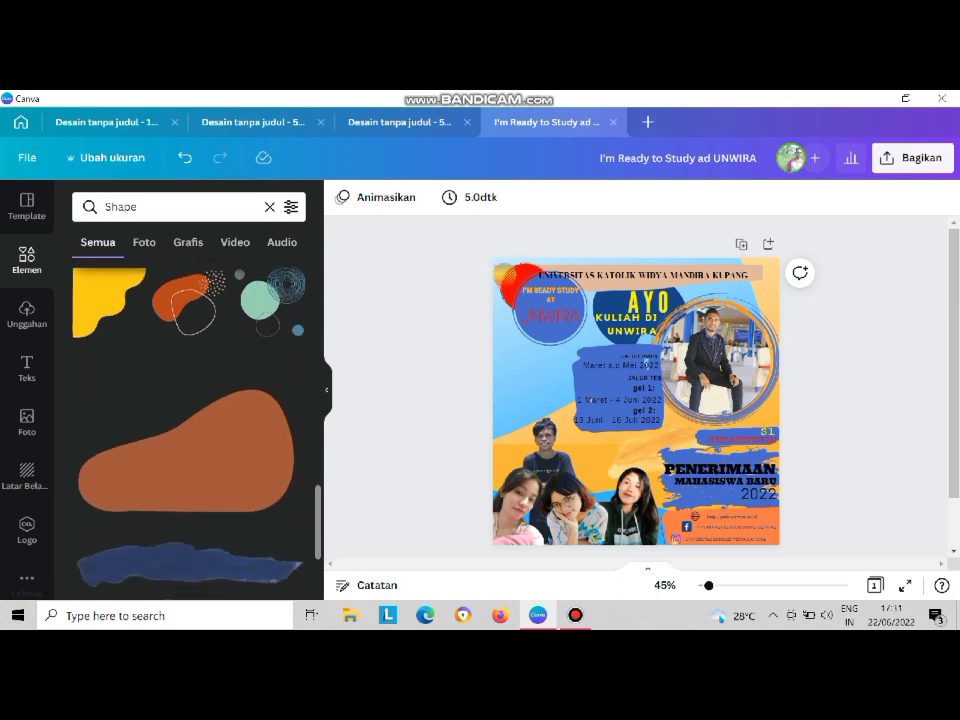
{"action": "scroll", "coordinate": [190, 400], "scroll_direction": "down", "scroll_amount": 10}
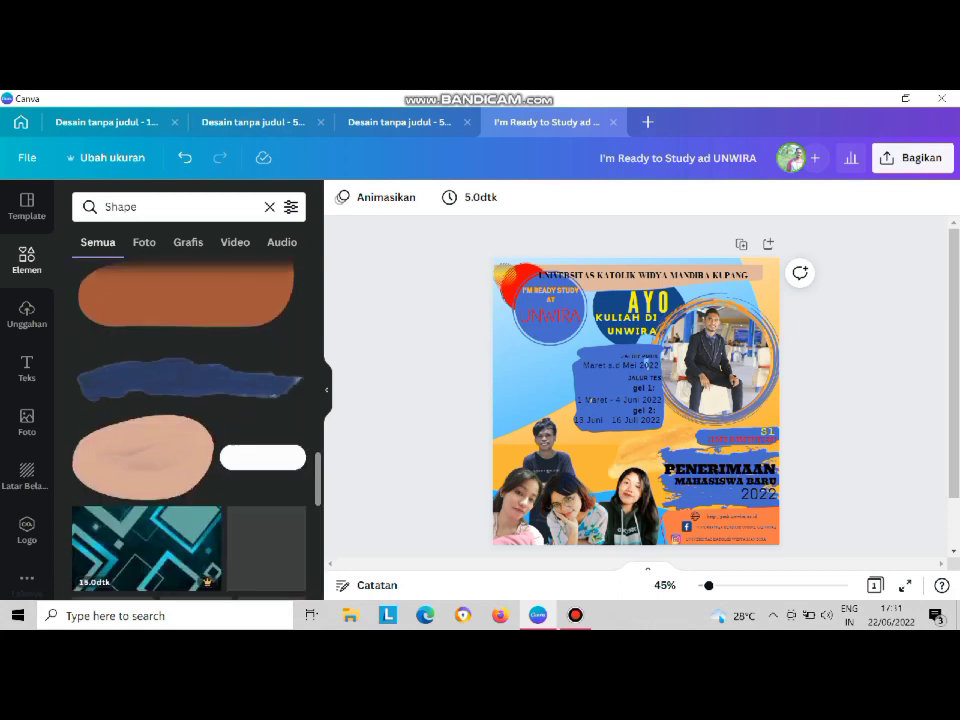
{"action": "scroll", "coordinate": [190, 420], "scroll_direction": "down", "scroll_amount": 5}
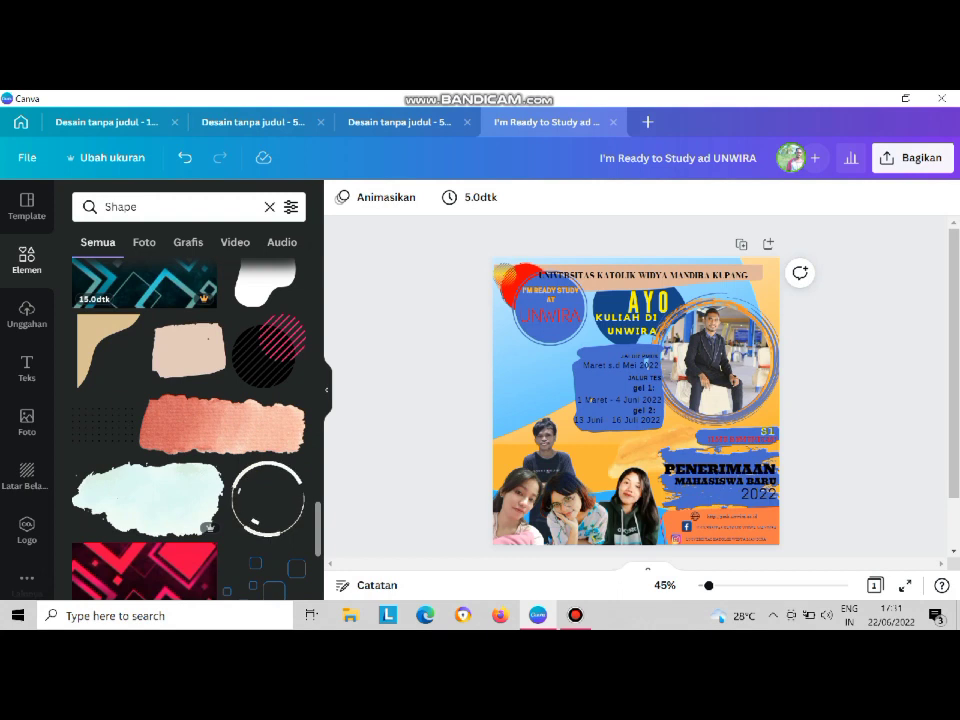
{"action": "scroll", "coordinate": [190, 420], "scroll_direction": "down", "scroll_amount": 1}
{"action": "left_click", "coordinate": [148, 455]}
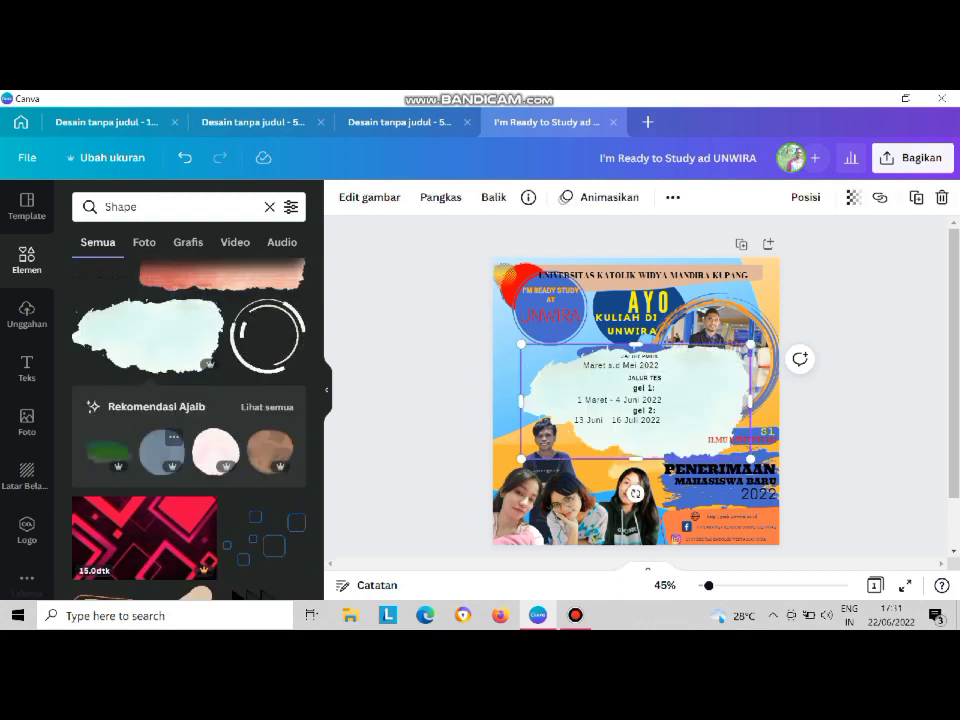
{"action": "left_click_drag", "start_coordinate": [636, 400], "coordinate": [615, 447]}
{"action": "left_click_drag", "start_coordinate": [615, 539], "coordinate": [645, 425]}
{"action": "left_click_drag", "start_coordinate": [600, 455], "coordinate": [579, 500]}
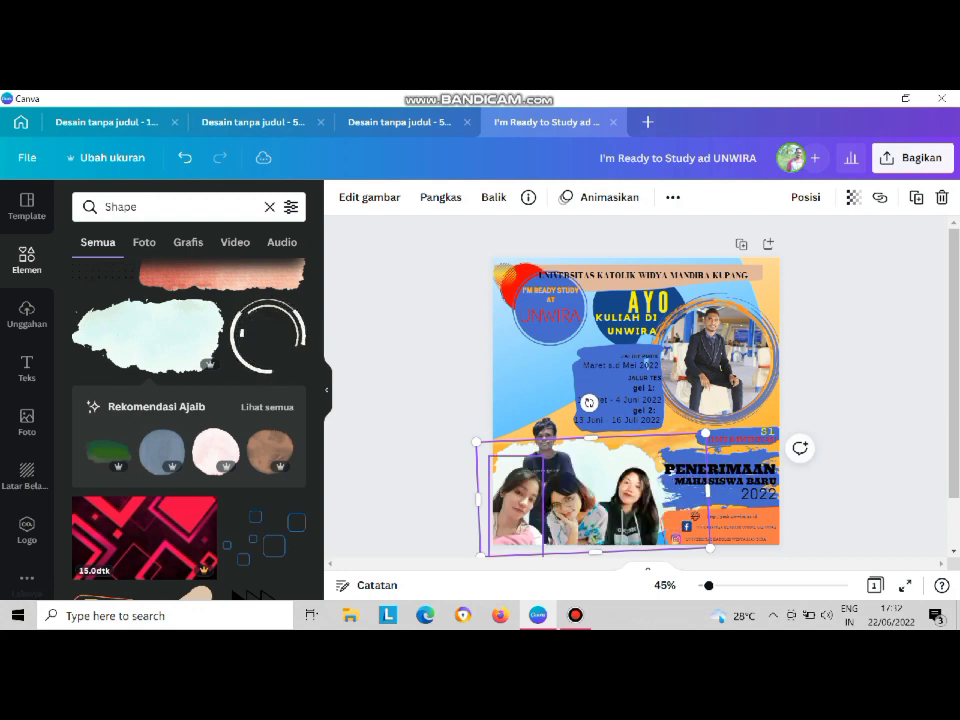
{"action": "left_click_drag", "start_coordinate": [594, 497], "coordinate": [590, 512]}
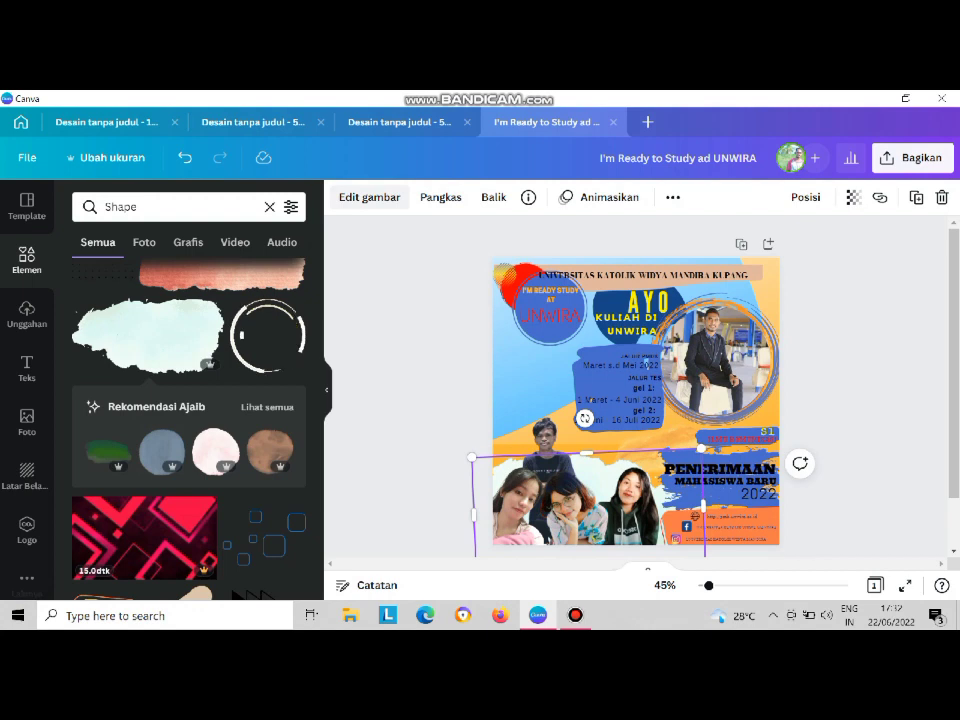
Remove the pale mint watercolor shape from behind the student cutouts
{"action": "left_click", "coordinate": [369, 197]}
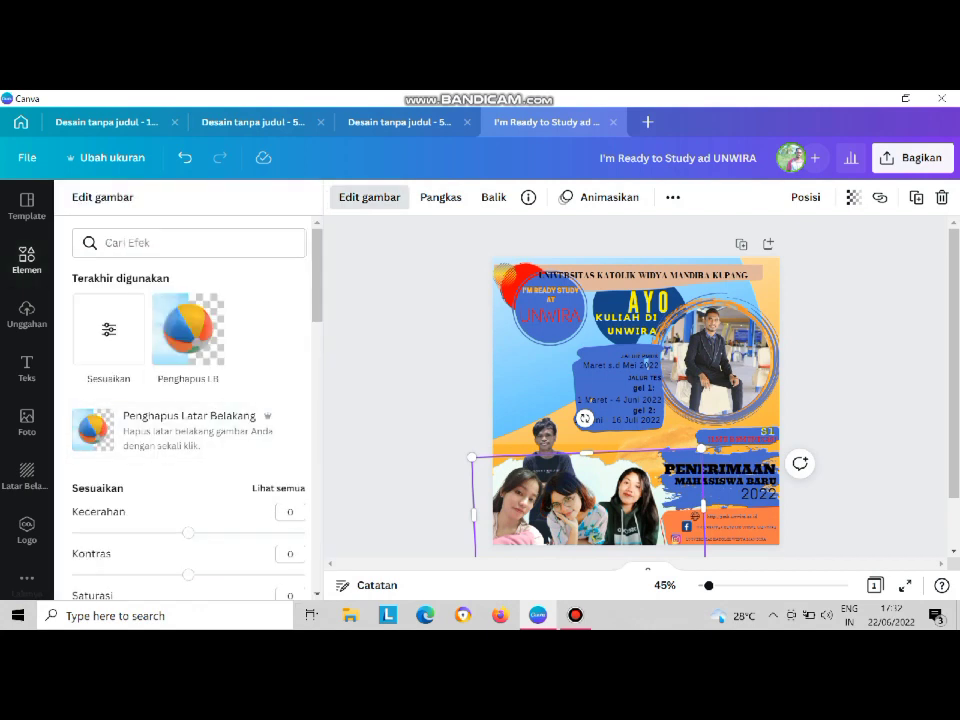
{"action": "left_click", "coordinate": [369, 197]}
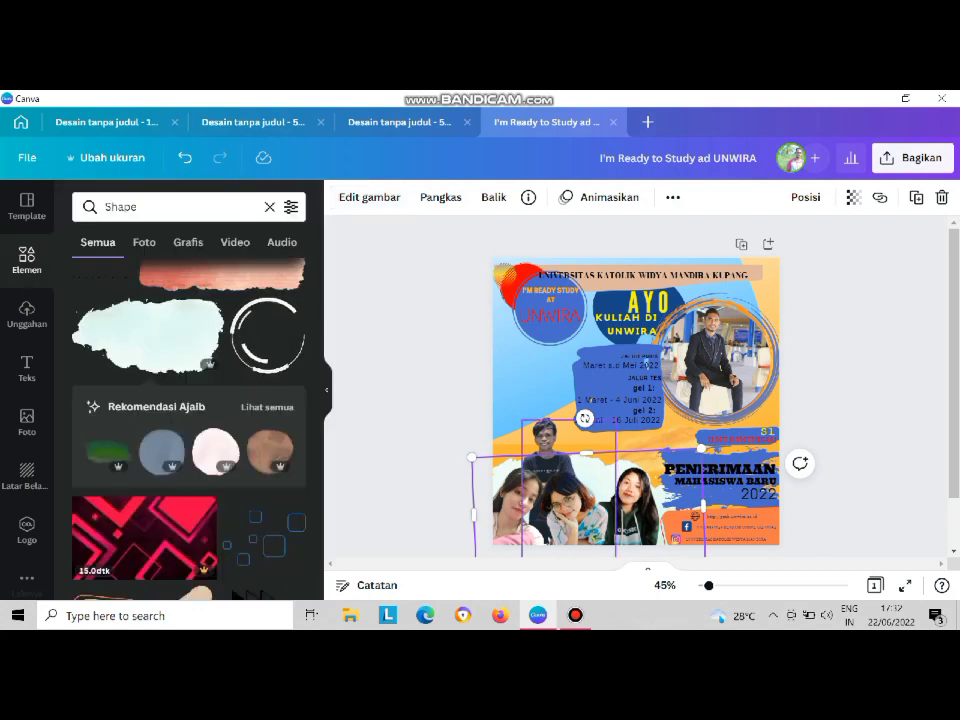
{"action": "key", "text": "Escape"}
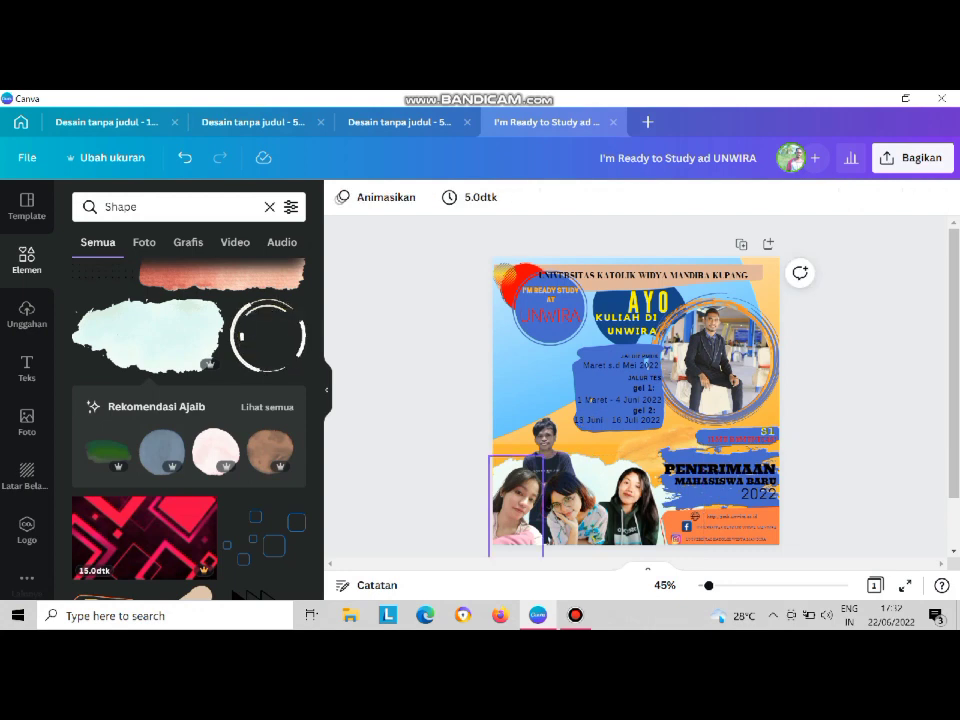
{"action": "left_click", "coordinate": [597, 472]}
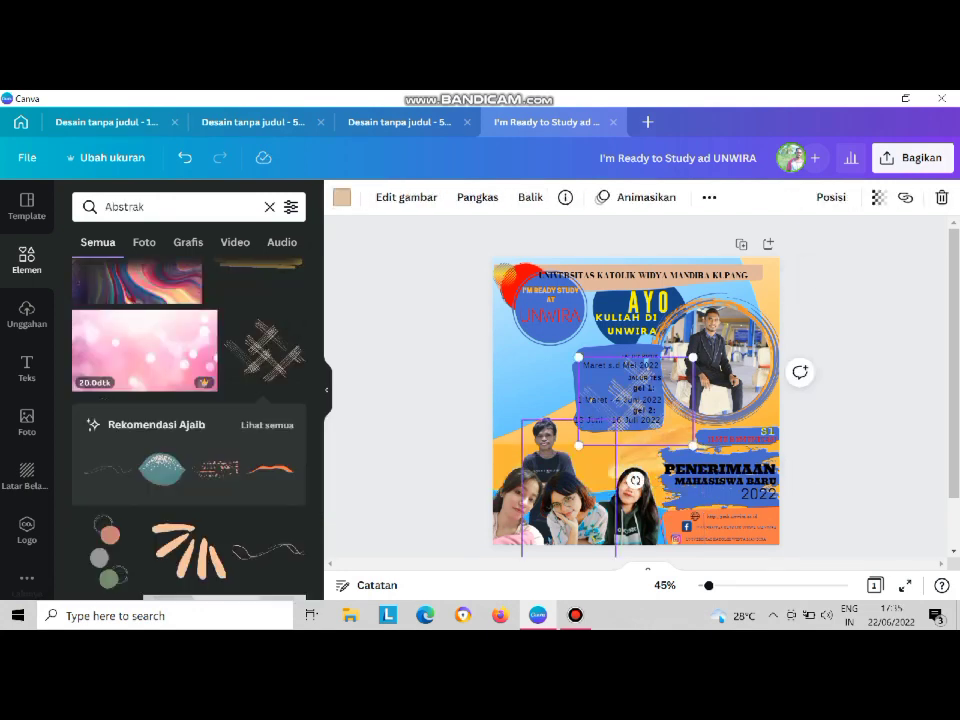
Enlarge the beige crosshatch brush element from the Abstrak results and position it over the student cutouts
{"action": "mouse_move", "coordinate": [635, 401]}
{"action": "left_mouse_down"}
{"action": "mouse_move", "coordinate": [565, 480]}
{"action": "mouse_move", "coordinate": [546, 467]}
{"action": "left_mouse_up"}
{"action": "left_click_drag", "start_coordinate": [604, 512], "coordinate": [682, 571]}
{"action": "left_click_drag", "start_coordinate": [585, 491], "coordinate": [574, 497]}
{"action": "left_click_drag", "start_coordinate": [477, 428], "coordinate": [446, 404]}
{"action": "left_click_drag", "start_coordinate": [545, 478], "coordinate": [532, 475]}
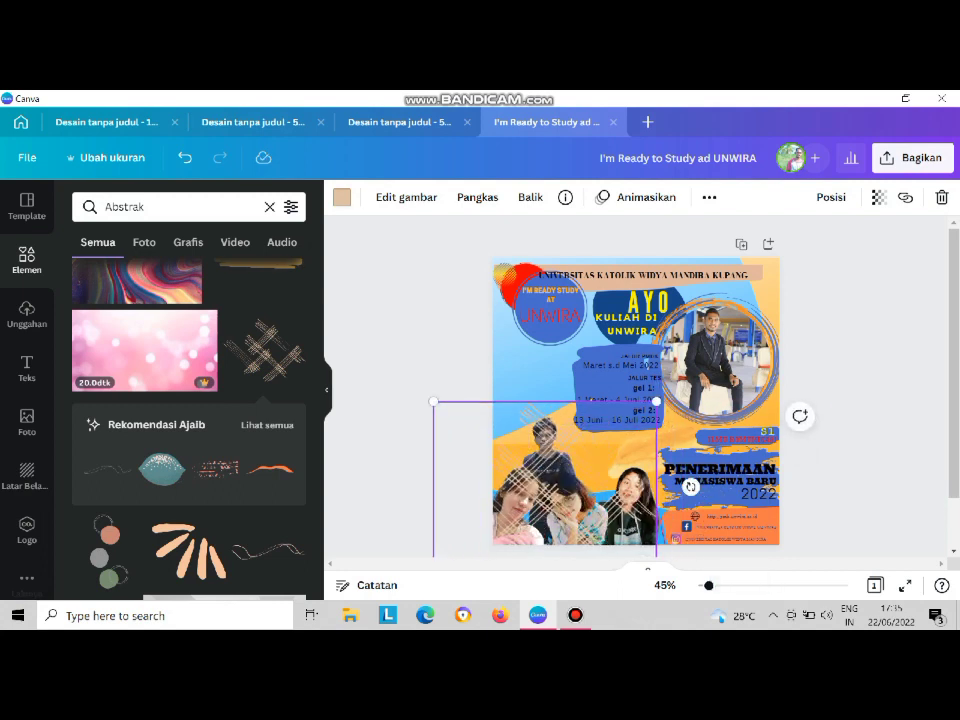
Recolor the crosshatch element dark blue and turn it upside down over the student cutouts
{"action": "left_click", "coordinate": [342, 197]}
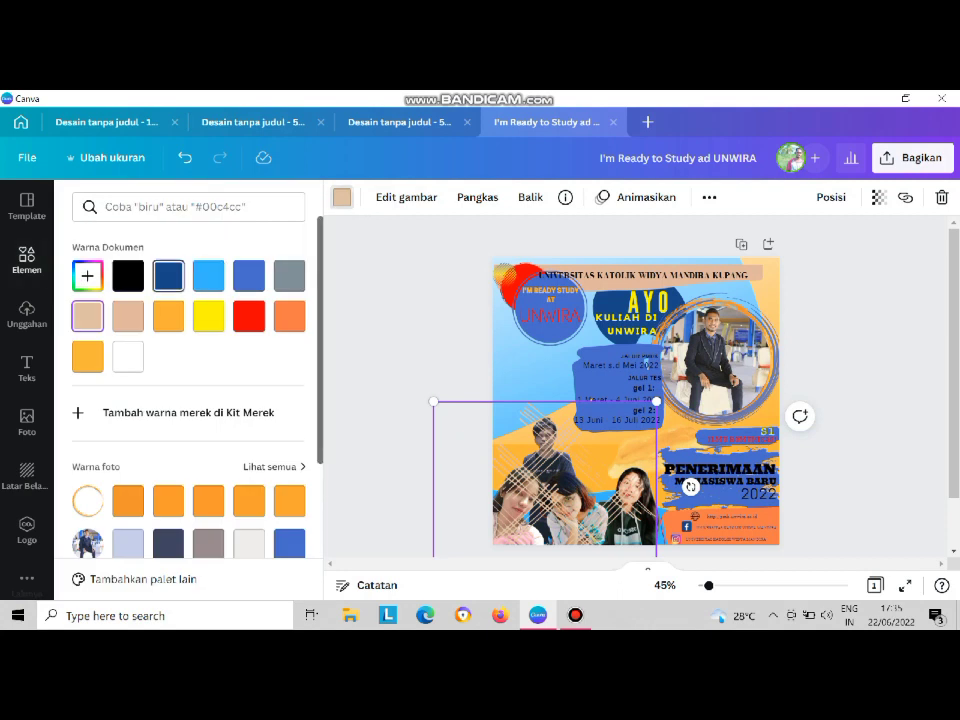
{"action": "left_click", "coordinate": [168, 276]}
{"action": "left_click_drag", "start_coordinate": [546, 482], "coordinate": [546, 431]}
{"action": "mouse_move", "coordinate": [545, 553]}
{"action": "left_mouse_down"}
{"action": "mouse_move", "coordinate": [504, 455]}
{"action": "mouse_move", "coordinate": [597, 432]}
{"action": "left_mouse_up"}
{"action": "mouse_move", "coordinate": [561, 392]}
{"action": "left_mouse_down"}
{"action": "mouse_move", "coordinate": [544, 382]}
{"action": "mouse_move", "coordinate": [563, 453]}
{"action": "left_mouse_up"}
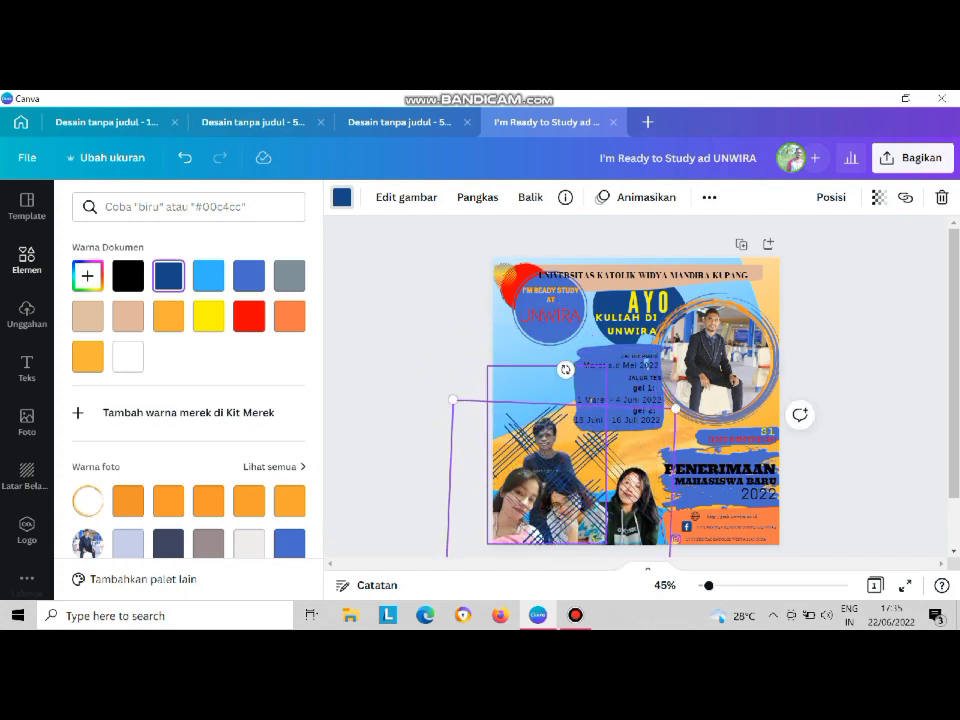
Straighten the crosshatch element, enlarge it slightly, and shift it right and down over the student group
{"action": "left_click_drag", "start_coordinate": [565, 369], "coordinate": [561, 370]}
{"action": "mouse_move", "coordinate": [562, 455]}
{"action": "left_mouse_down"}
{"action": "mouse_move", "coordinate": [574, 458]}
{"action": "mouse_move", "coordinate": [574, 472]}
{"action": "left_mouse_up"}
{"action": "left_click_drag", "start_coordinate": [461, 421], "coordinate": [448, 410]}
{"action": "left_click_drag", "start_coordinate": [562, 470], "coordinate": [573, 478]}
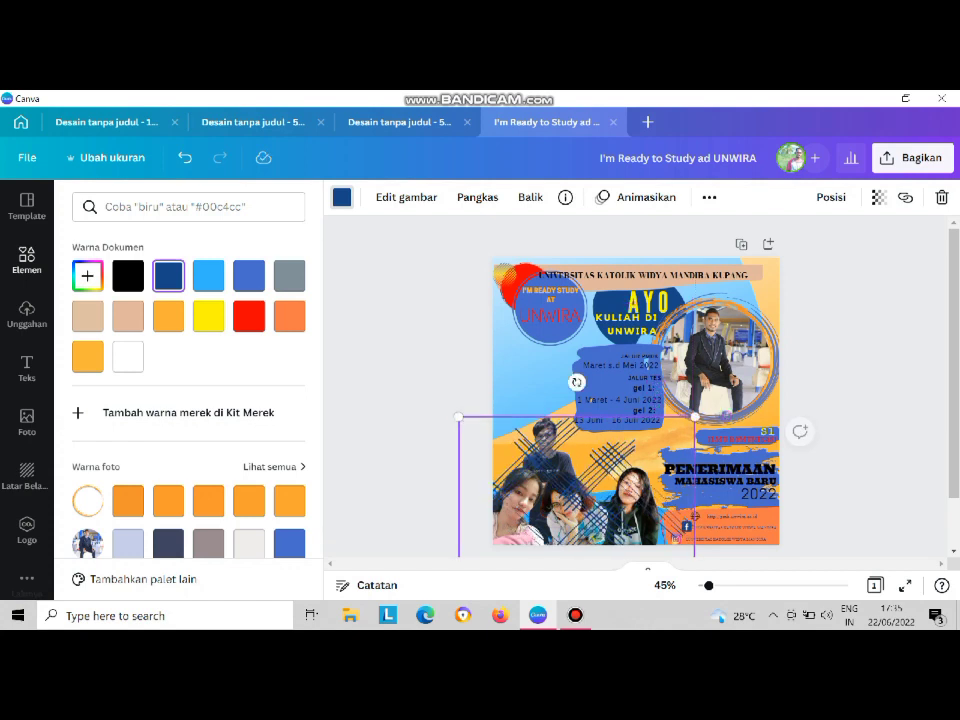
Send the dark blue crosshatch element backward behind the student cutouts
{"action": "key", "text": "ctrl+["}
{"action": "key", "text": "ctrl+["}
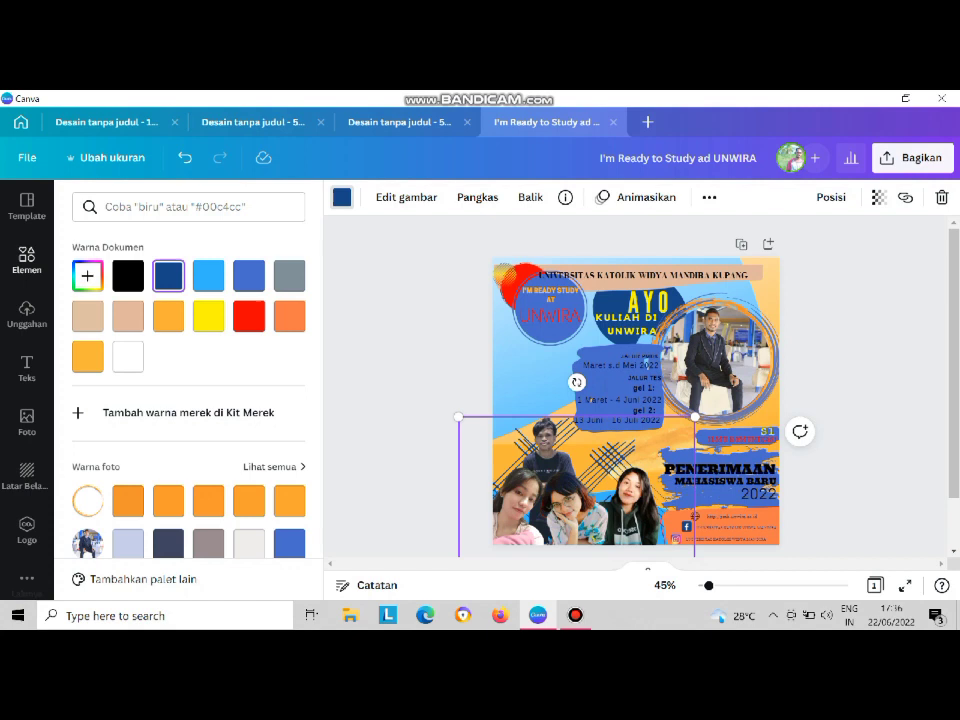
{"action": "left_click", "coordinate": [27, 260]}
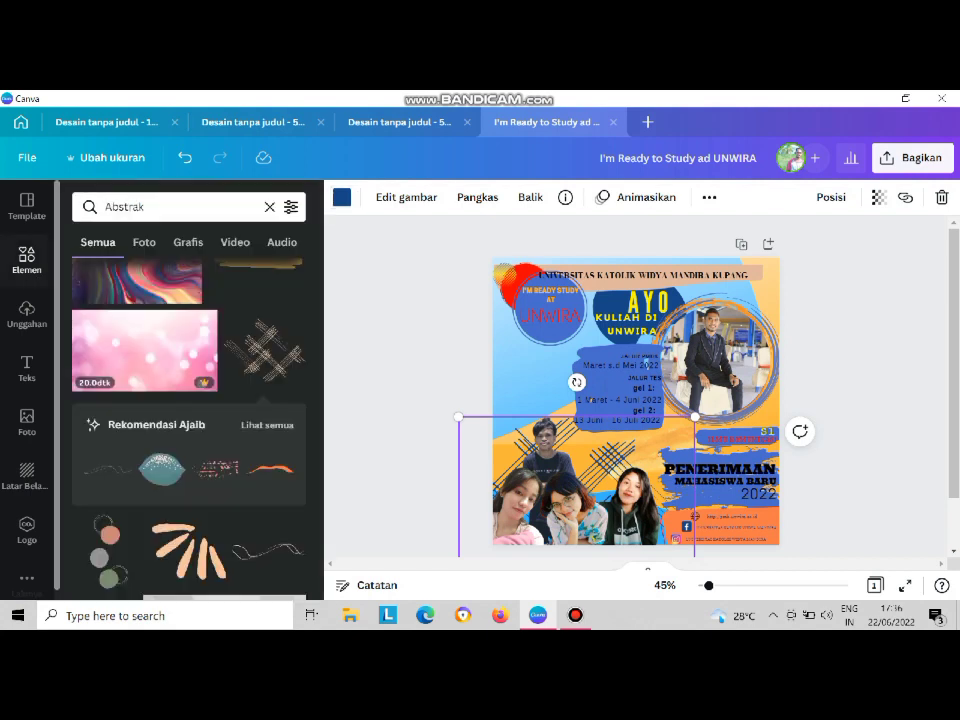